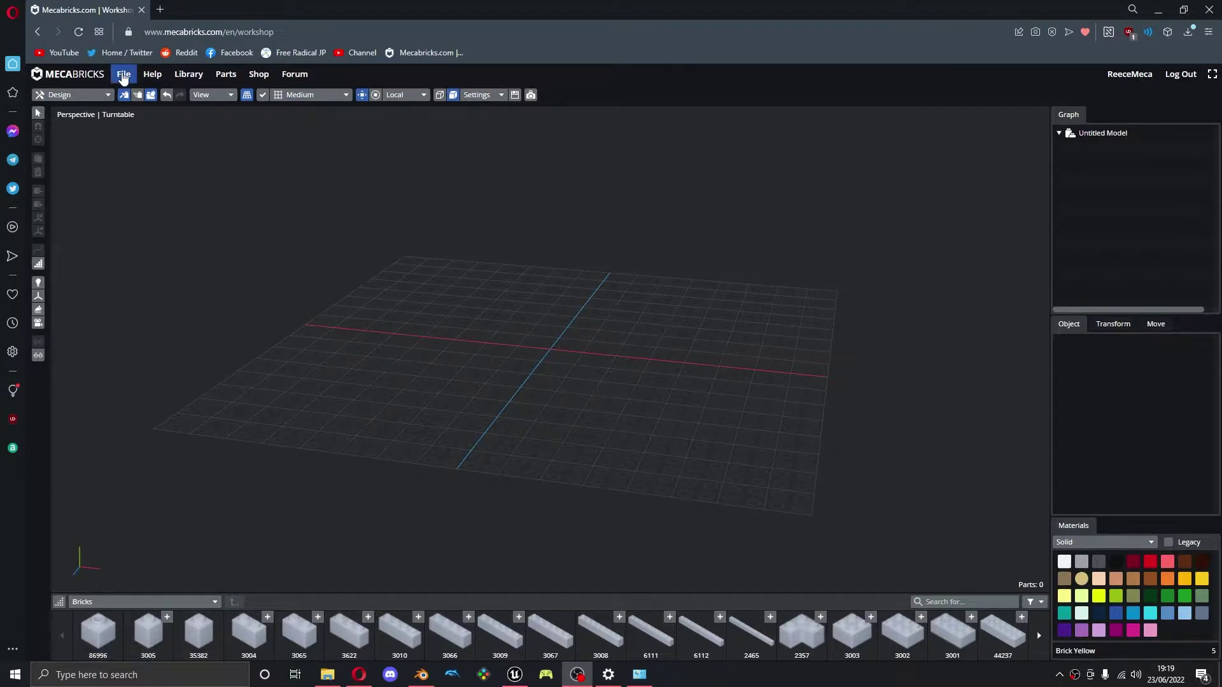
# Open the Mecabricks import library and show its MINIFIGS collections
pyautogui.click(124, 76)
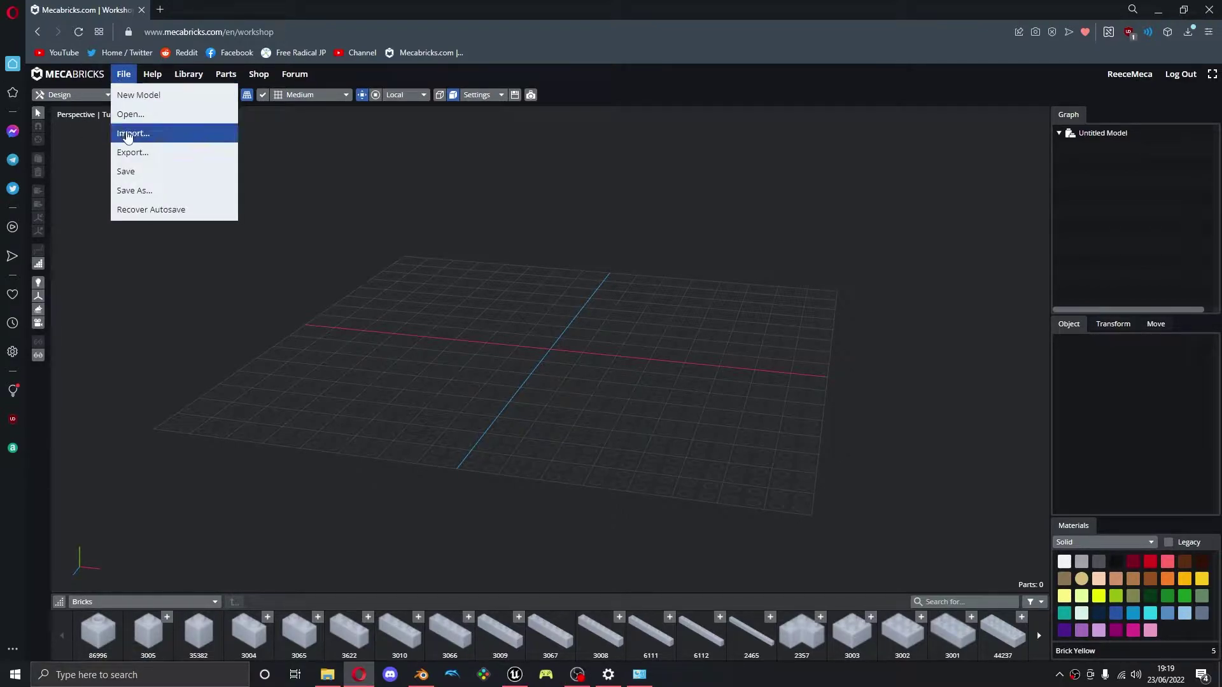
pyautogui.click(128, 135)
pyautogui.click(703, 239)
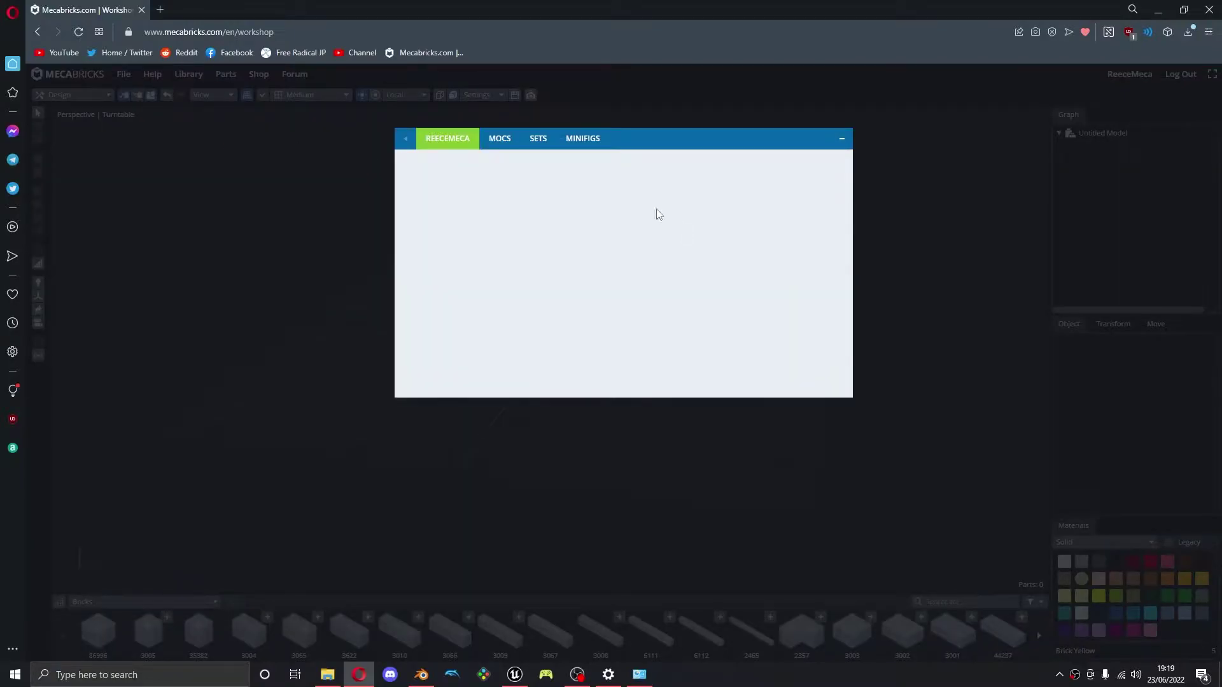
pyautogui.click(588, 139)
pyautogui.scroll(-10, 796, 319)
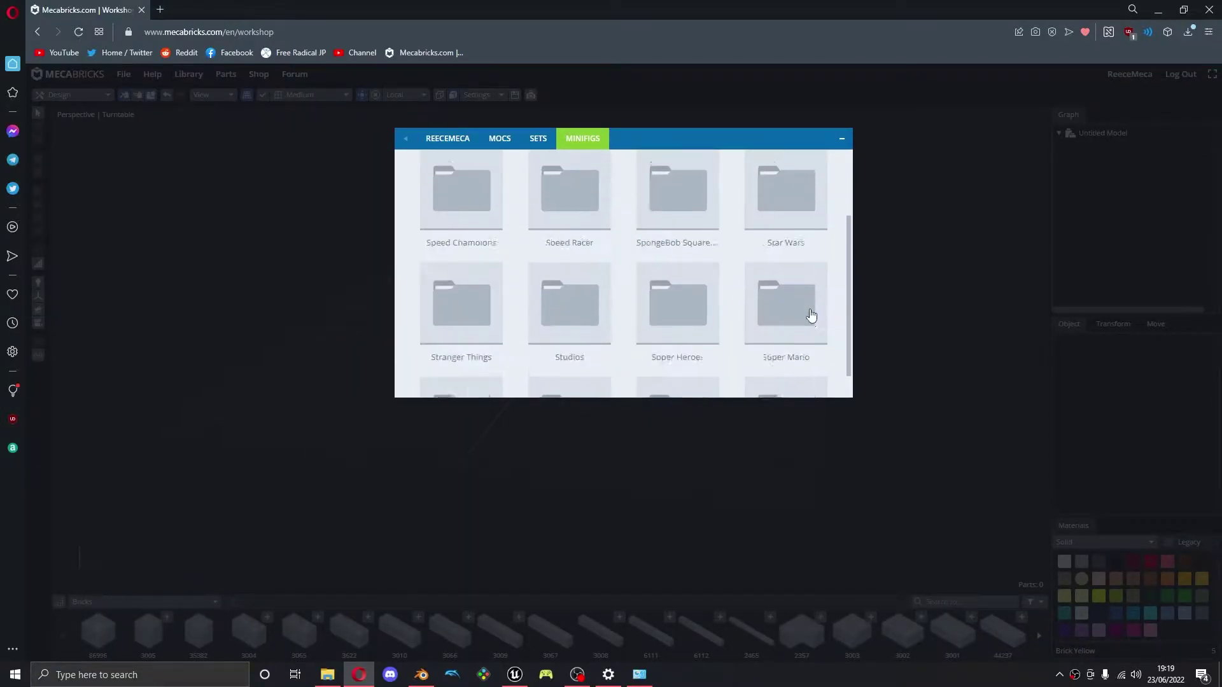
pyautogui.scroll(-2, 805, 287)
pyautogui.scroll(5, 796, 248)
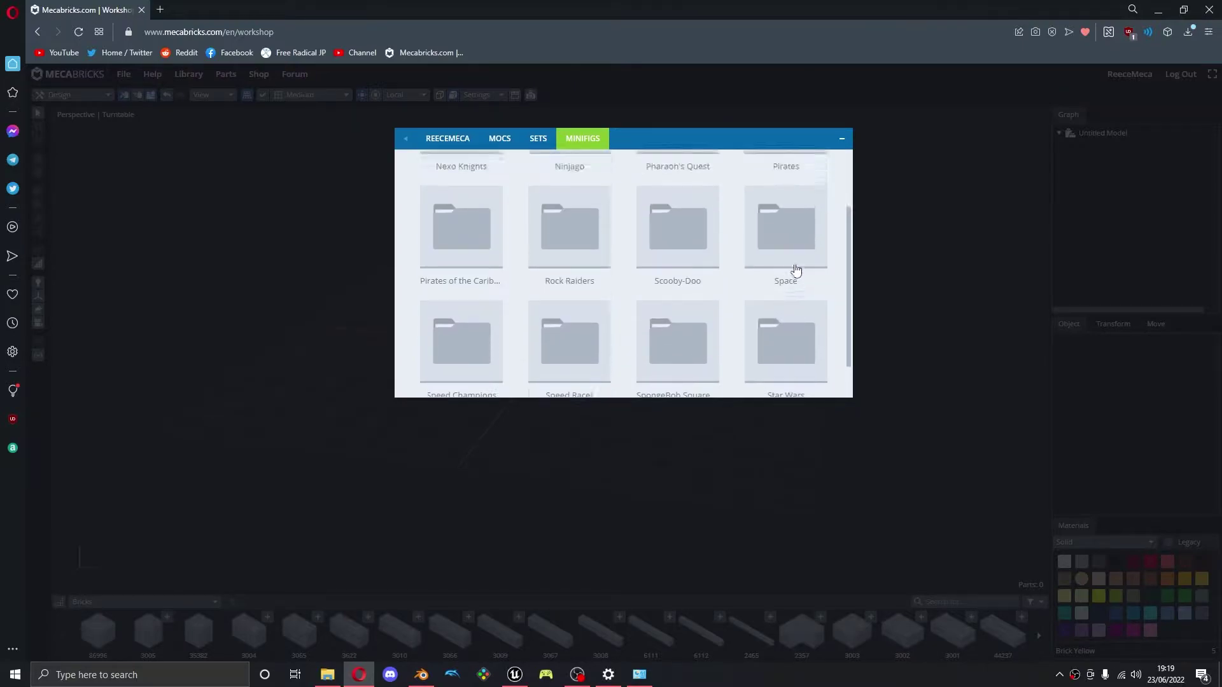
# Browse into the Star Wars minifig folder and load the Luke Skywalker minifig
pyautogui.click(796, 375)
pyautogui.scroll(5, 499, 284)
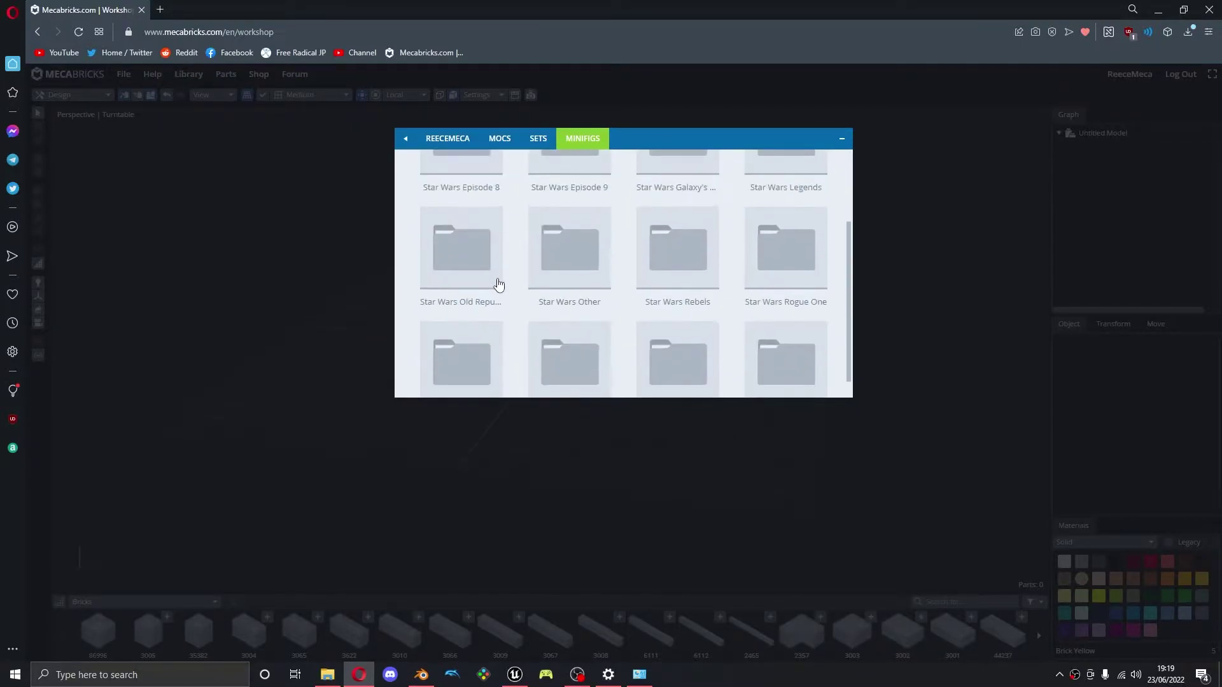
pyautogui.scroll(-2, 499, 284)
pyautogui.scroll(5, 766, 251)
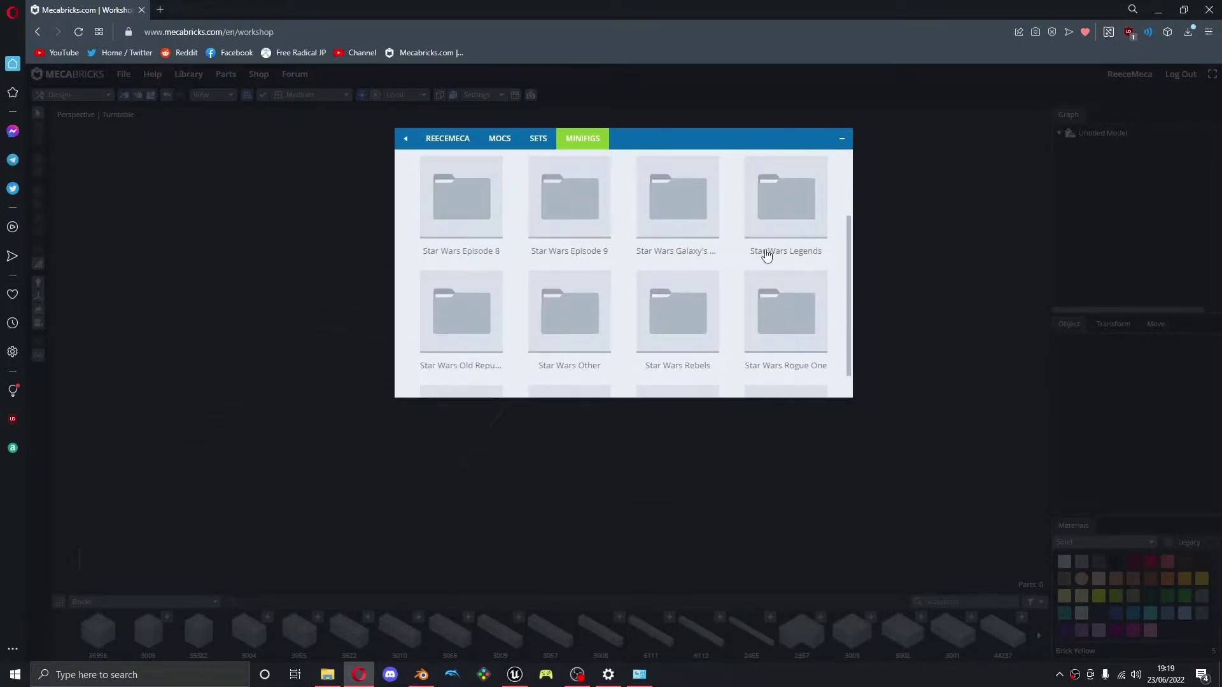
pyautogui.click(684, 277)
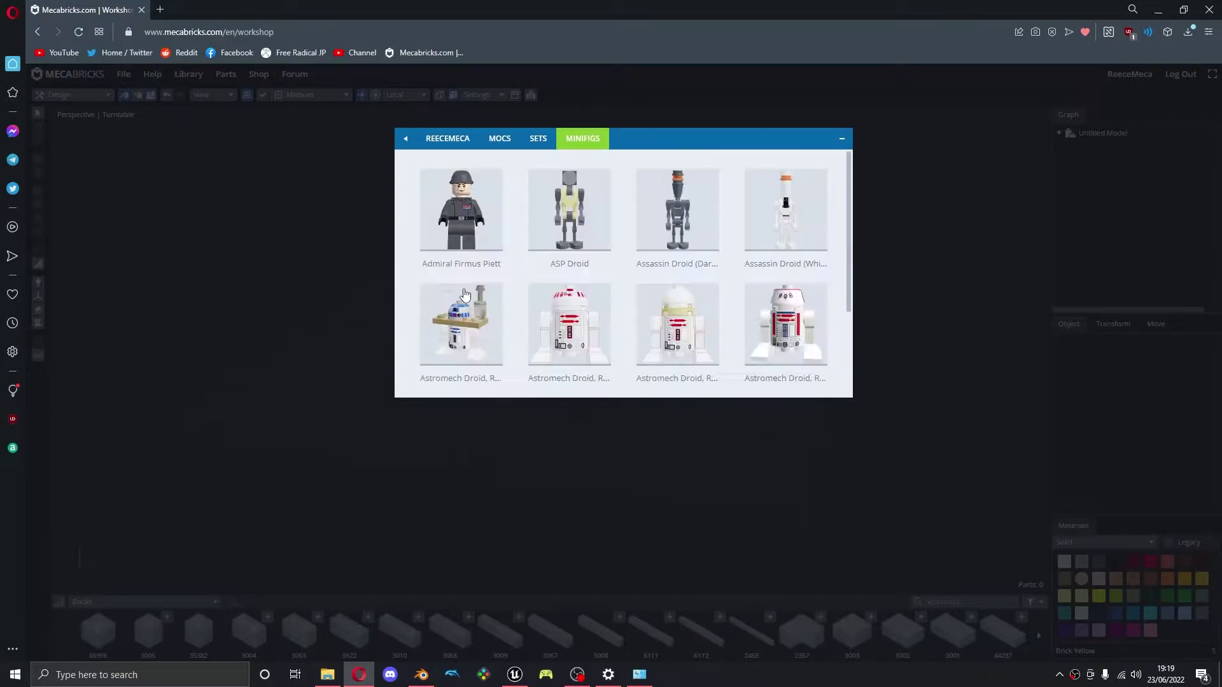
pyautogui.scroll(-15, 495, 294)
pyautogui.scroll(-5, 495, 294)
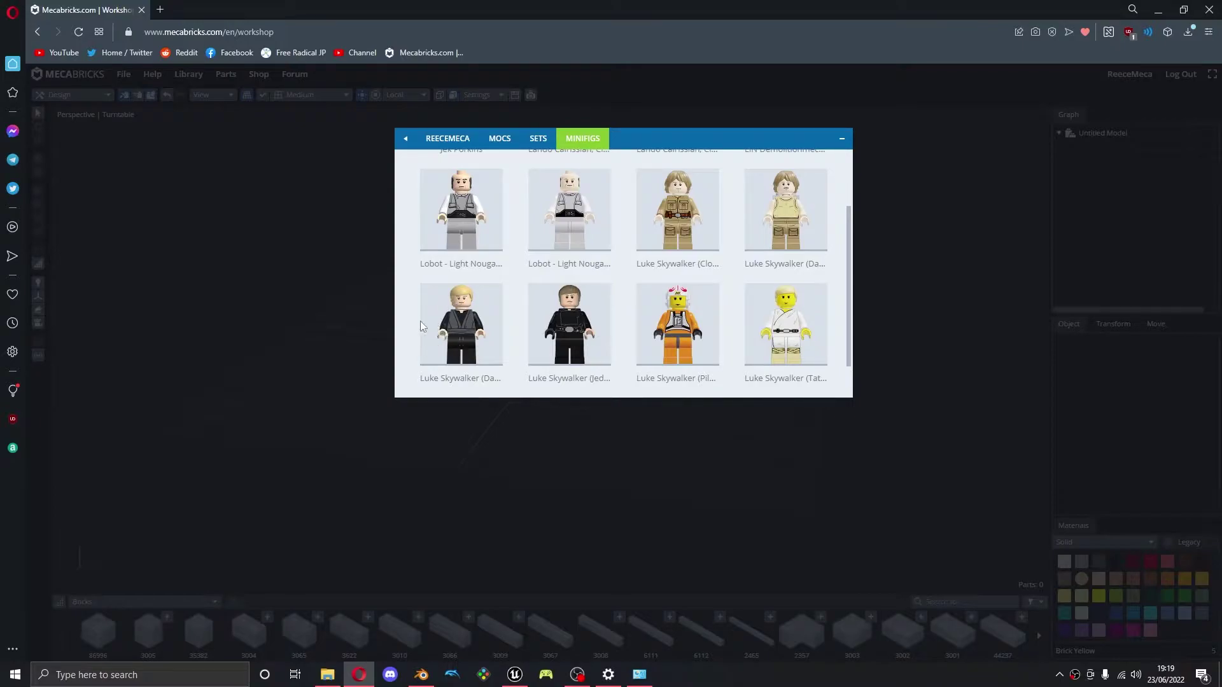
pyautogui.click(439, 327)
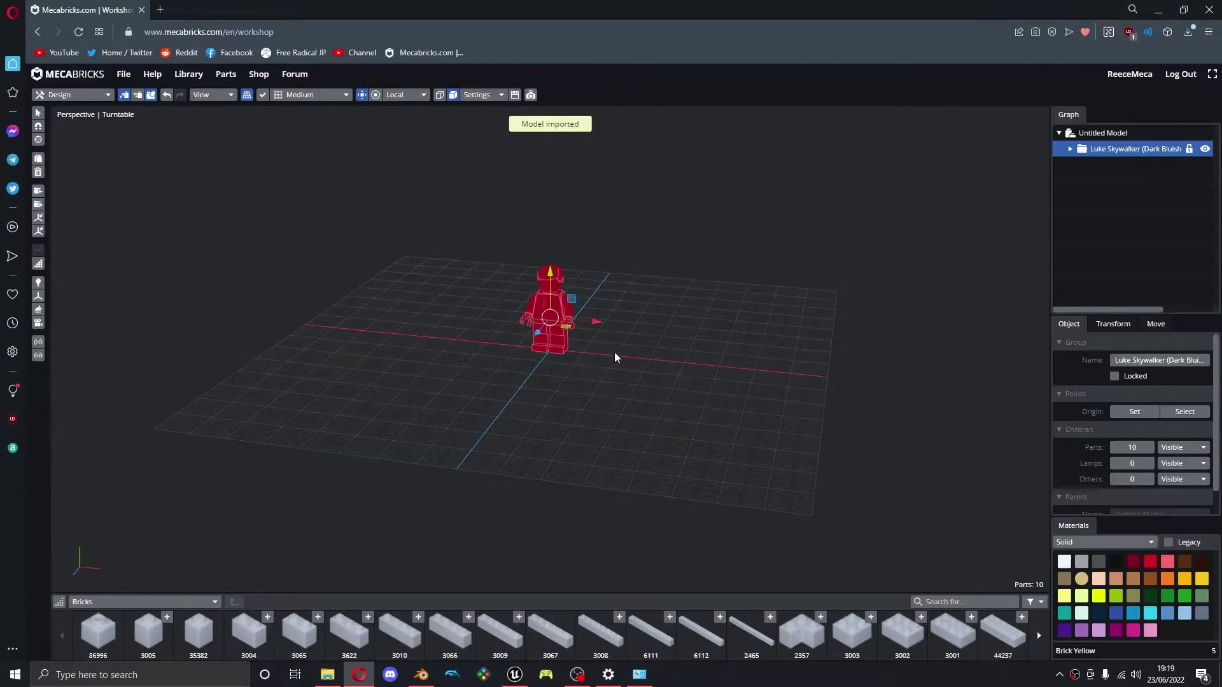
pyautogui.click(609, 354)
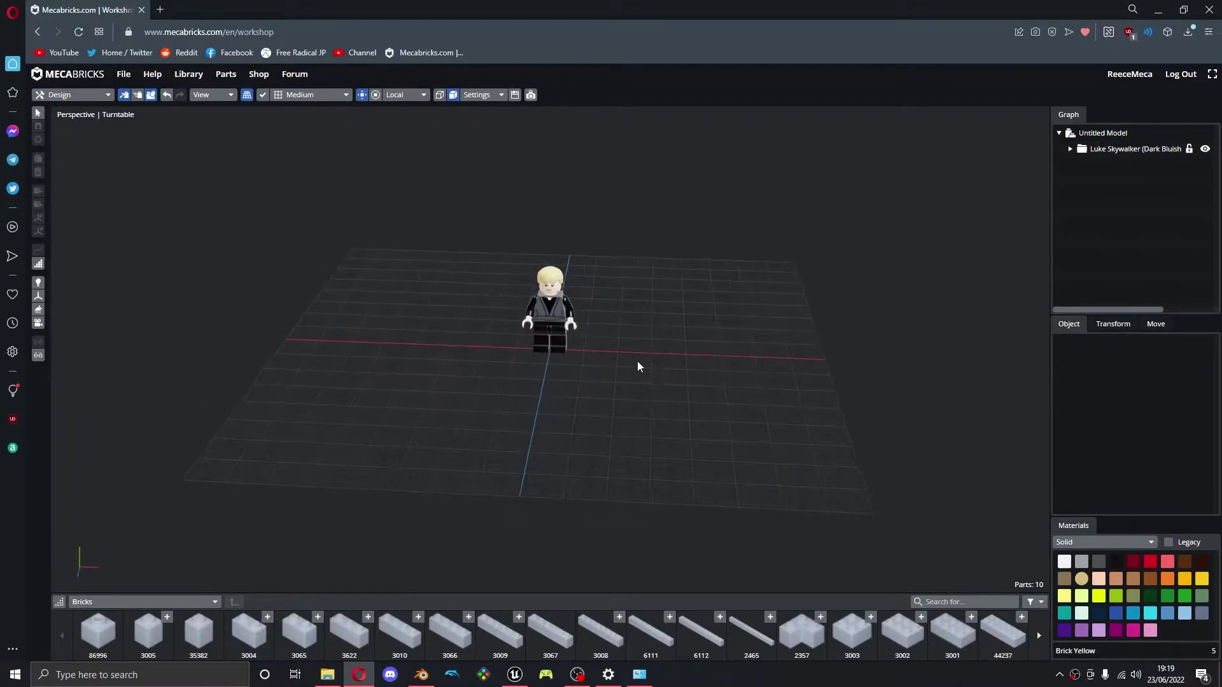
# Export as Blender Add-on (.zmbx), overwriting Luke.zmbx in Desktop\Tutorial
pyautogui.click(124, 74)
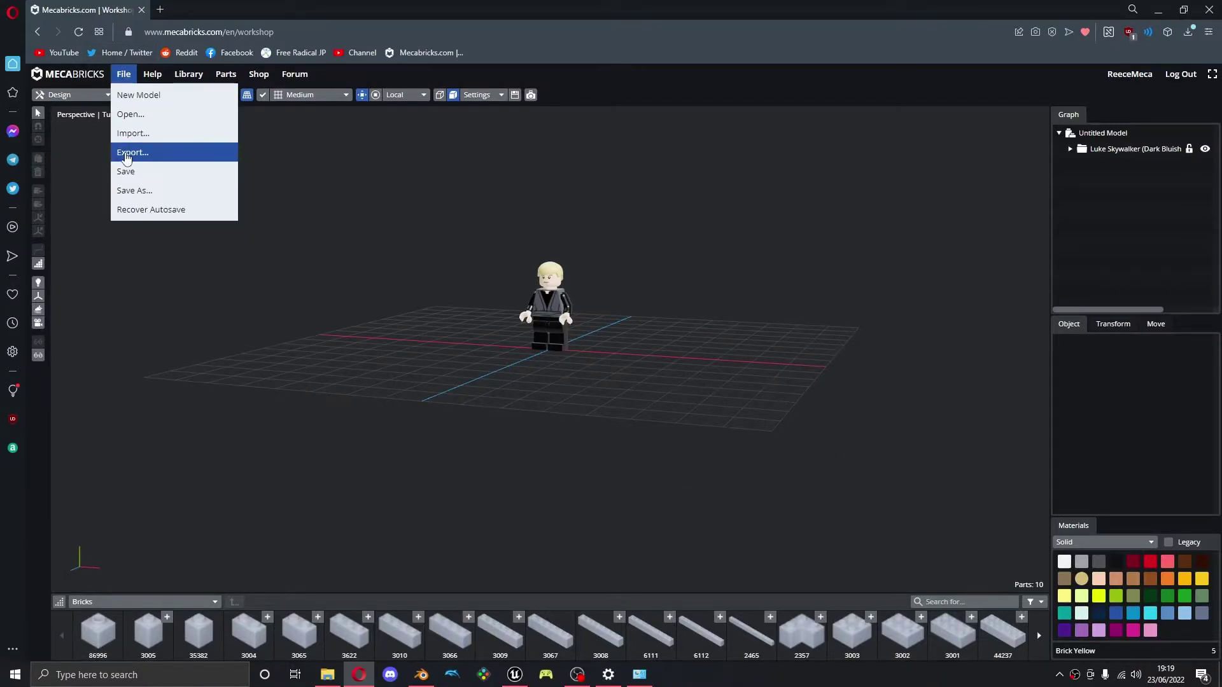
pyautogui.click(127, 155)
pyautogui.click(646, 195)
pyautogui.click(627, 204)
pyautogui.click(707, 243)
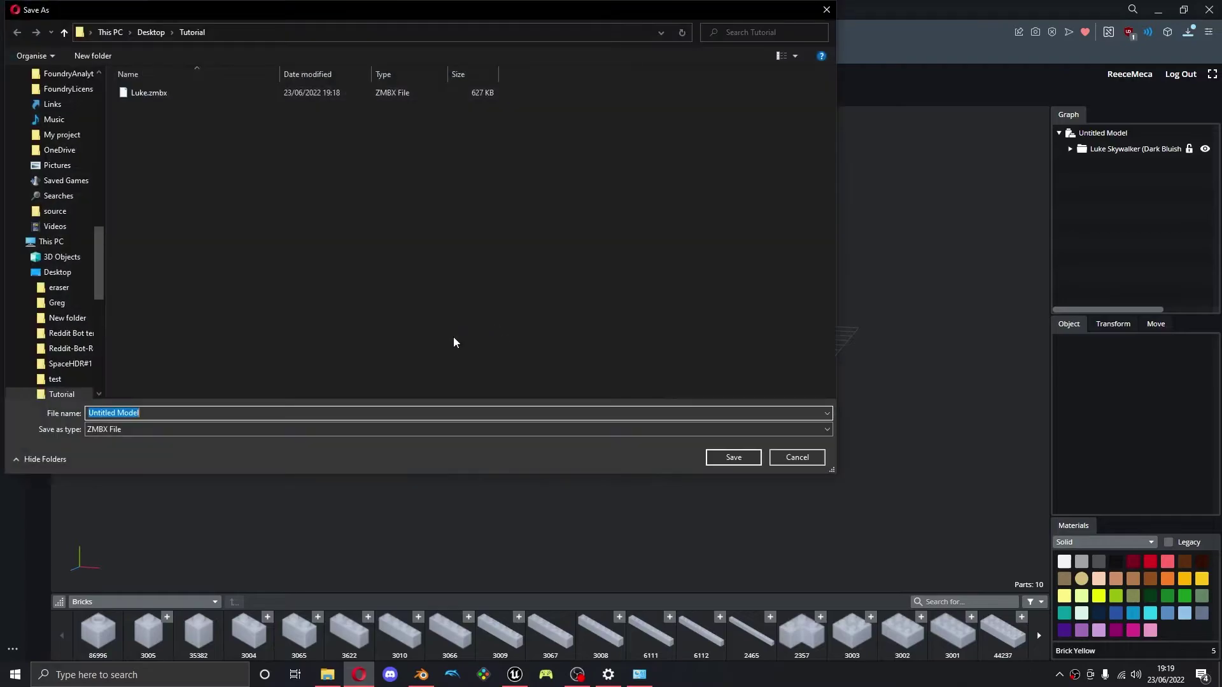
pyautogui.click(147, 93)
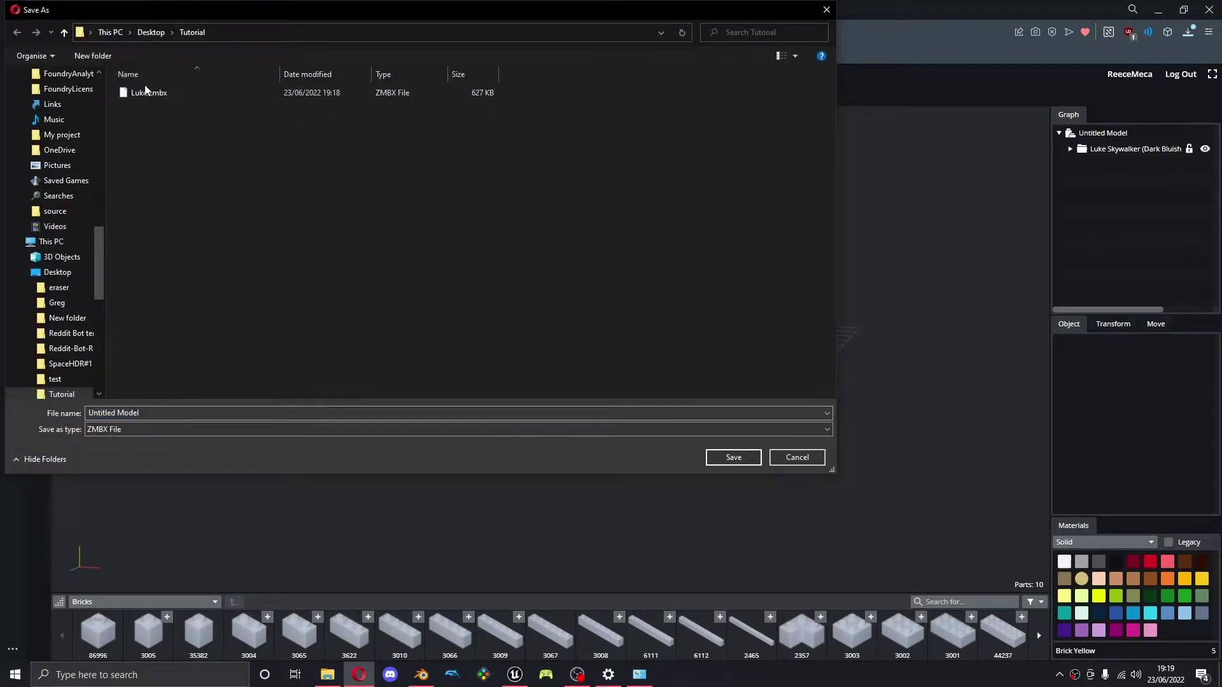
pyautogui.click(733, 457)
pyautogui.click(646, 342)
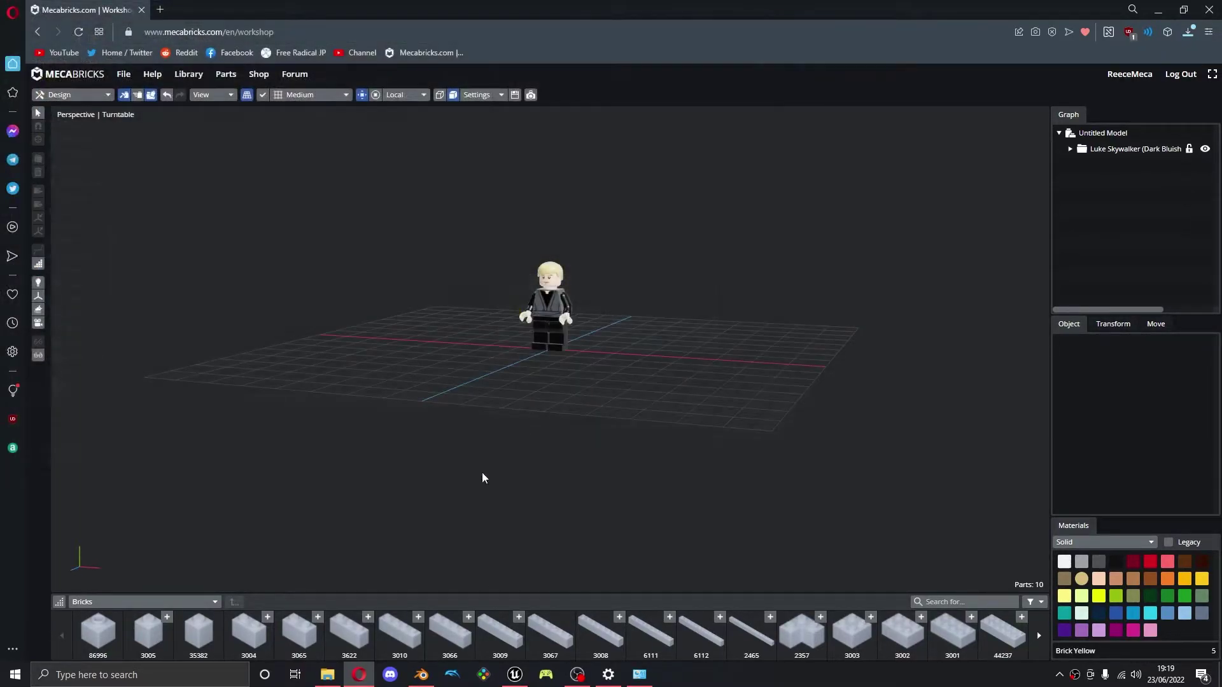
# Import Luke.zmbx into the Blender scene with the ZMBX importer
pyautogui.click(430, 679)
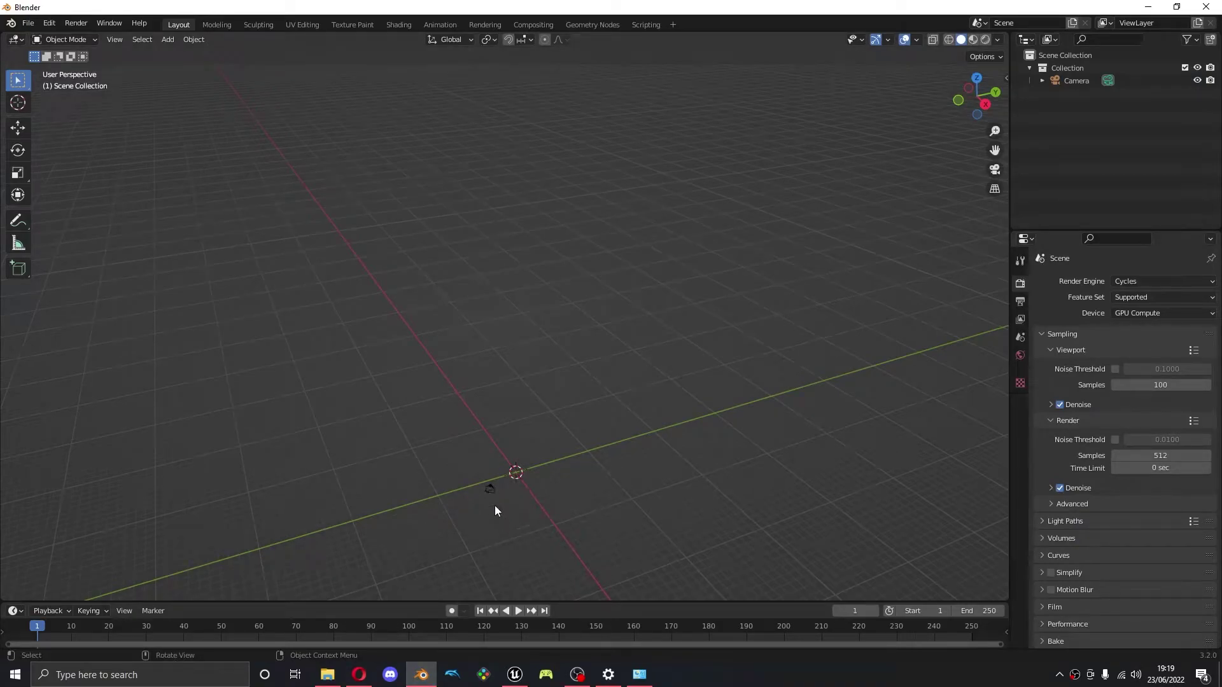
pyautogui.press('F3')
pyautogui.click(483, 496)
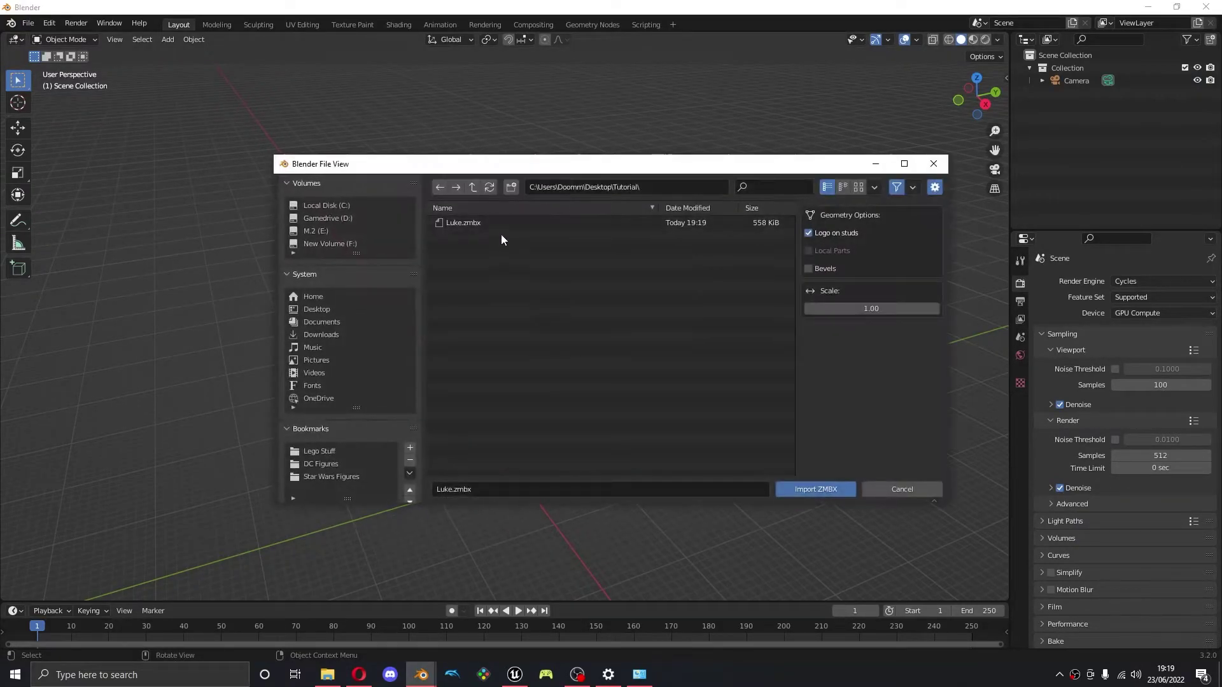
pyautogui.click(517, 224)
pyautogui.click(828, 488)
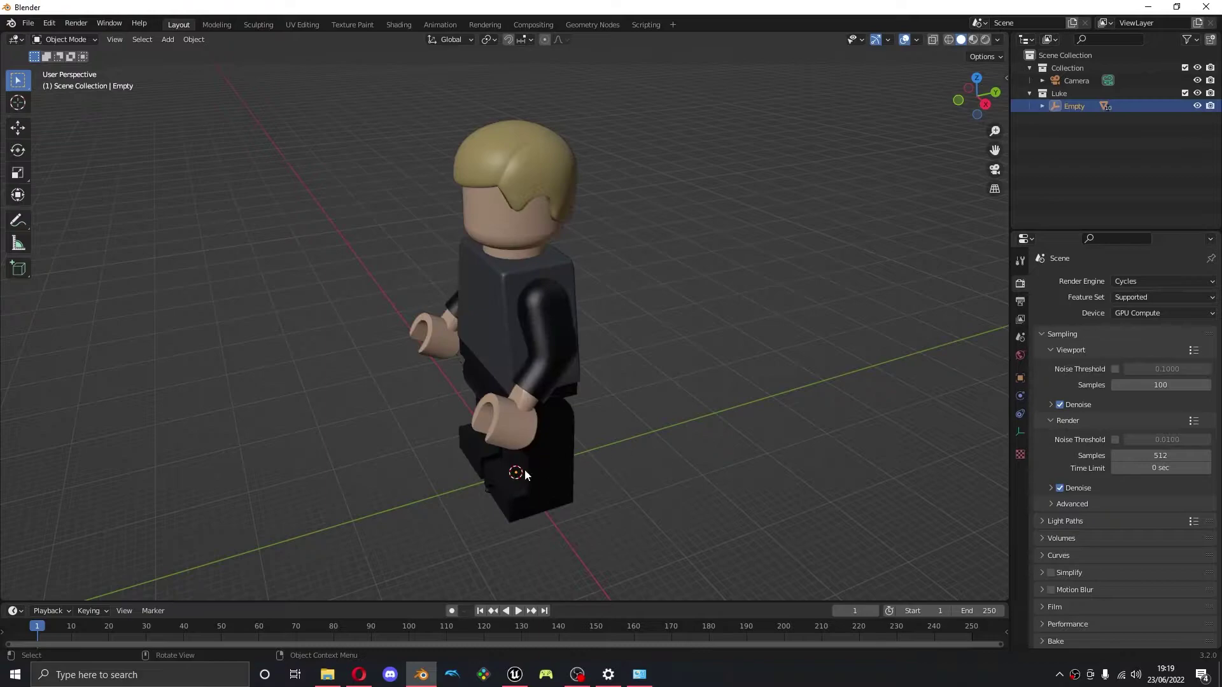
# Delete the Empty parent and rig the ten parts with EpicFigRig's Rig Selected Minifigure
pyautogui.click(1072, 94)
pyautogui.press('x')
pyautogui.click(1073, 107)
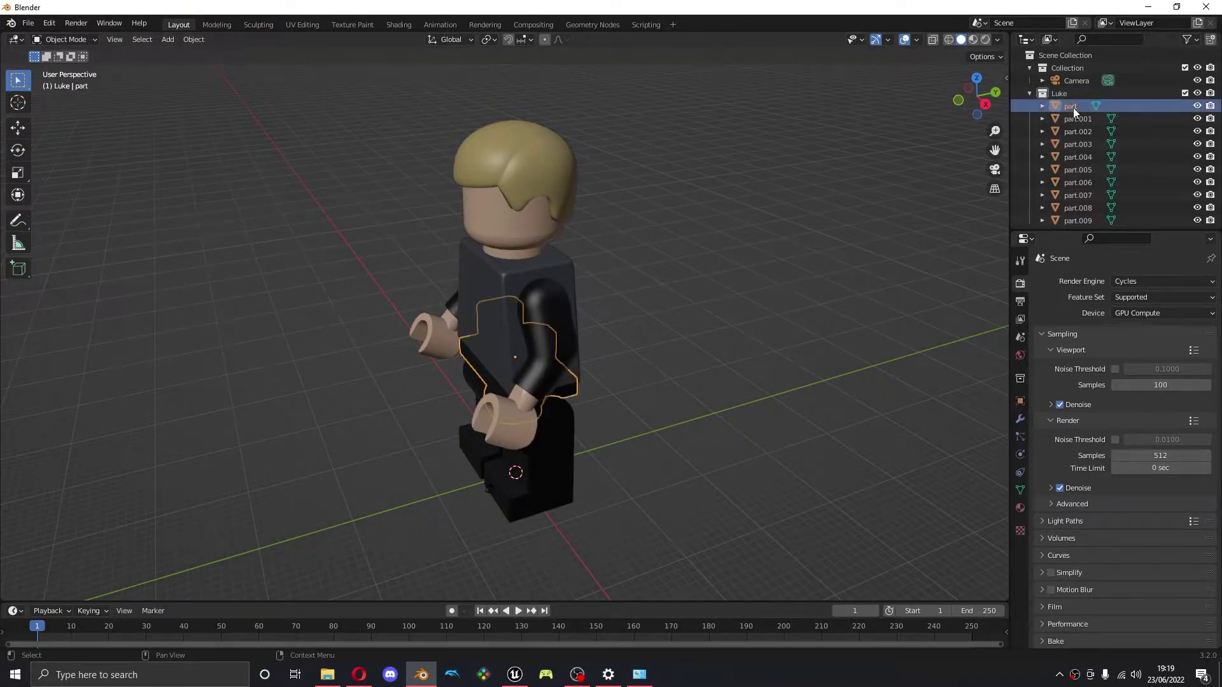
pyautogui.scroll(-1, 1073, 108)
pyautogui.keyDown('shift'); pyautogui.click(1067, 217); pyautogui.keyUp('shift')
pyautogui.press('n')
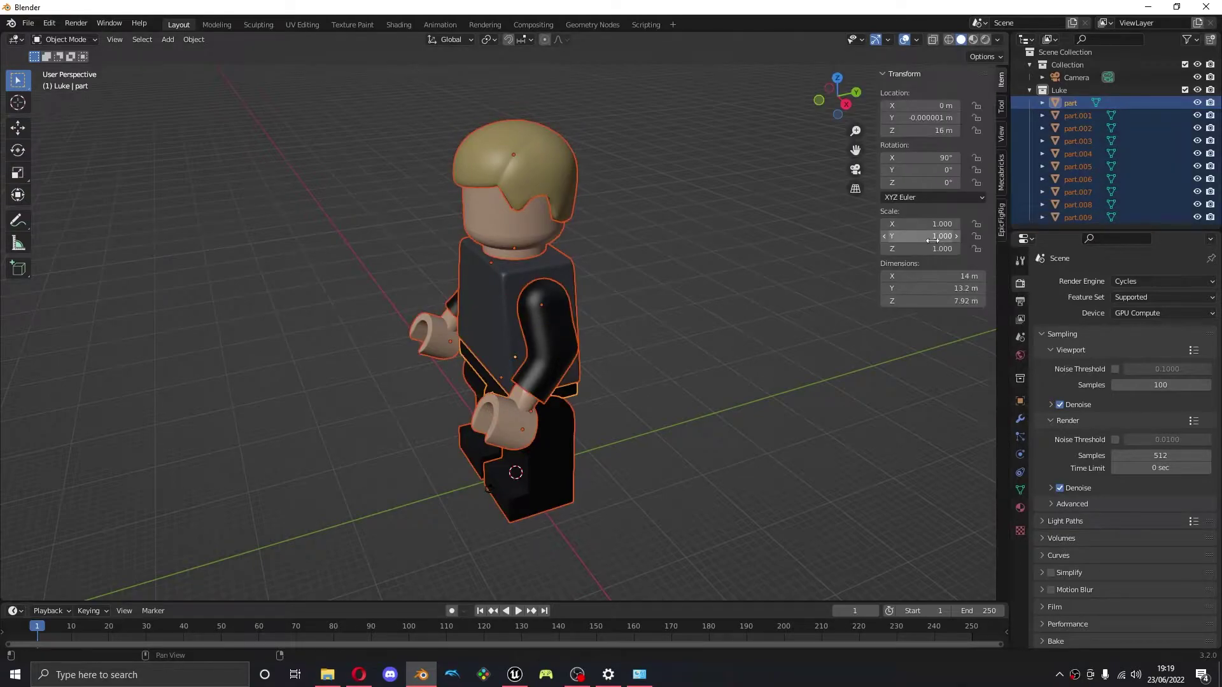
pyautogui.click(1002, 219)
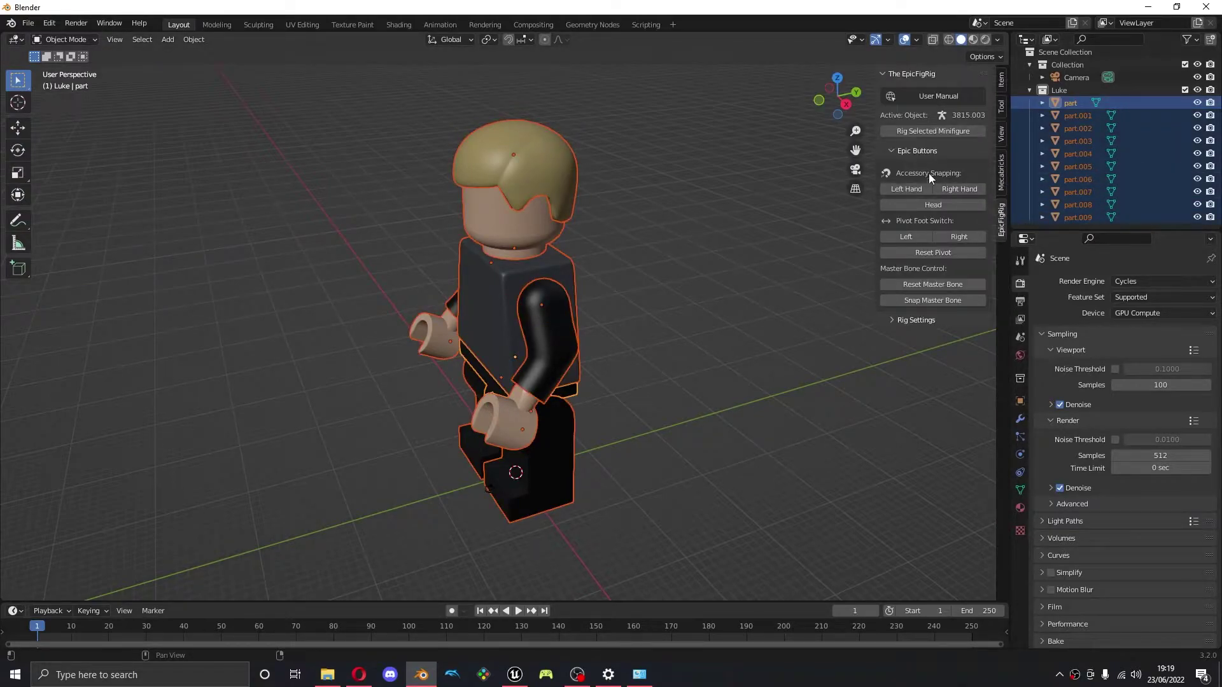
pyautogui.click(945, 133)
# Select parts part through part.009 together with the FinishedRig armature
pyautogui.click(666, 515)
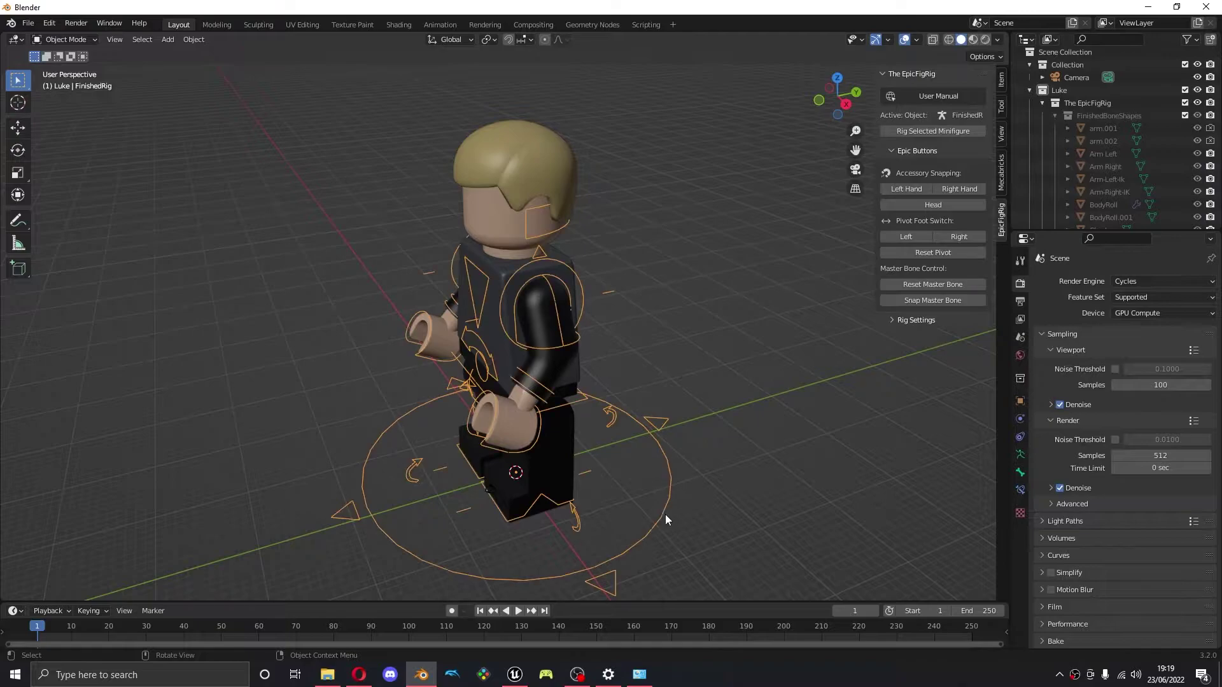
pyautogui.moveTo(593, 500); pyautogui.dragTo(717, 486, button='middle')
pyautogui.click(716, 487)
pyautogui.moveTo(784, 408); pyautogui.dragTo(726, 391, button='middle')
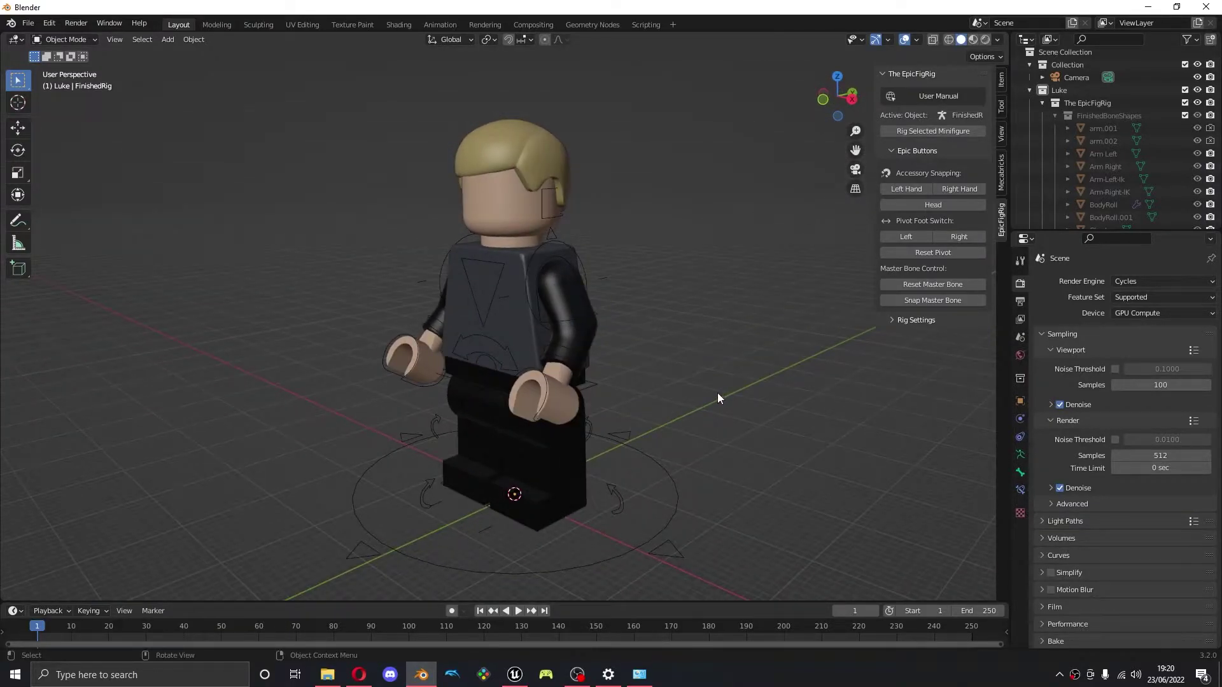
pyautogui.click(1055, 115)
pyautogui.scroll(-5, 1060, 146)
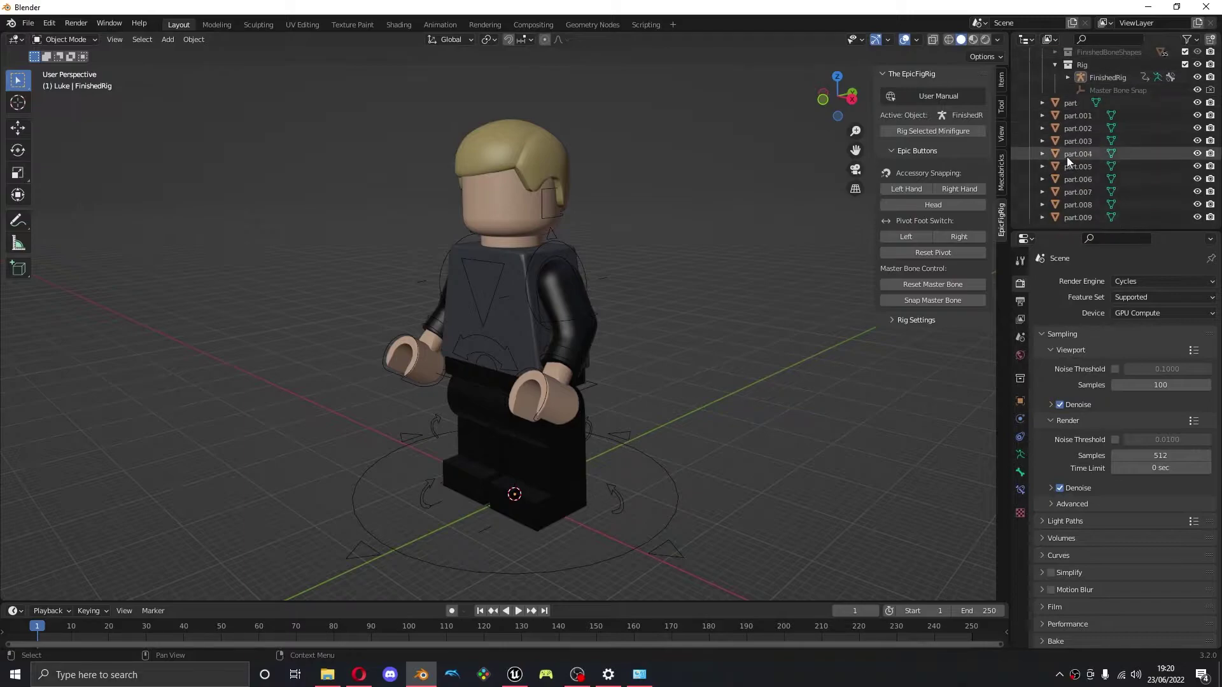
pyautogui.click(1061, 104)
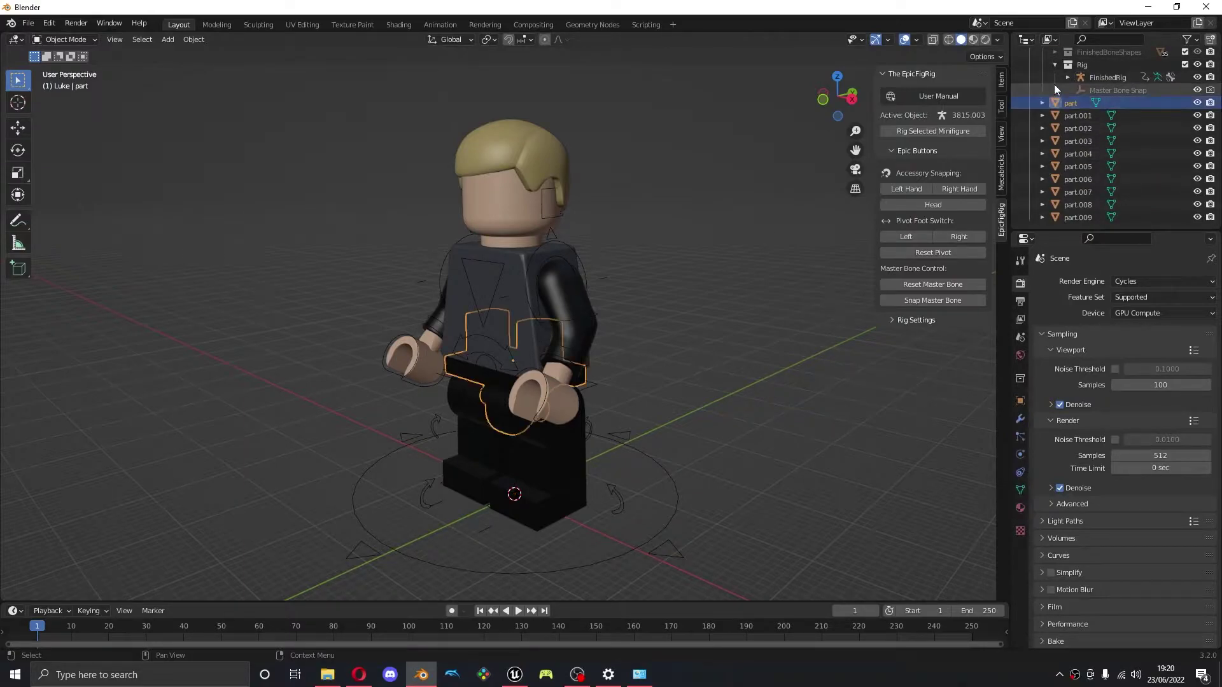
pyautogui.keyDown('shift'); pyautogui.click(1069, 217); pyautogui.keyUp('shift')
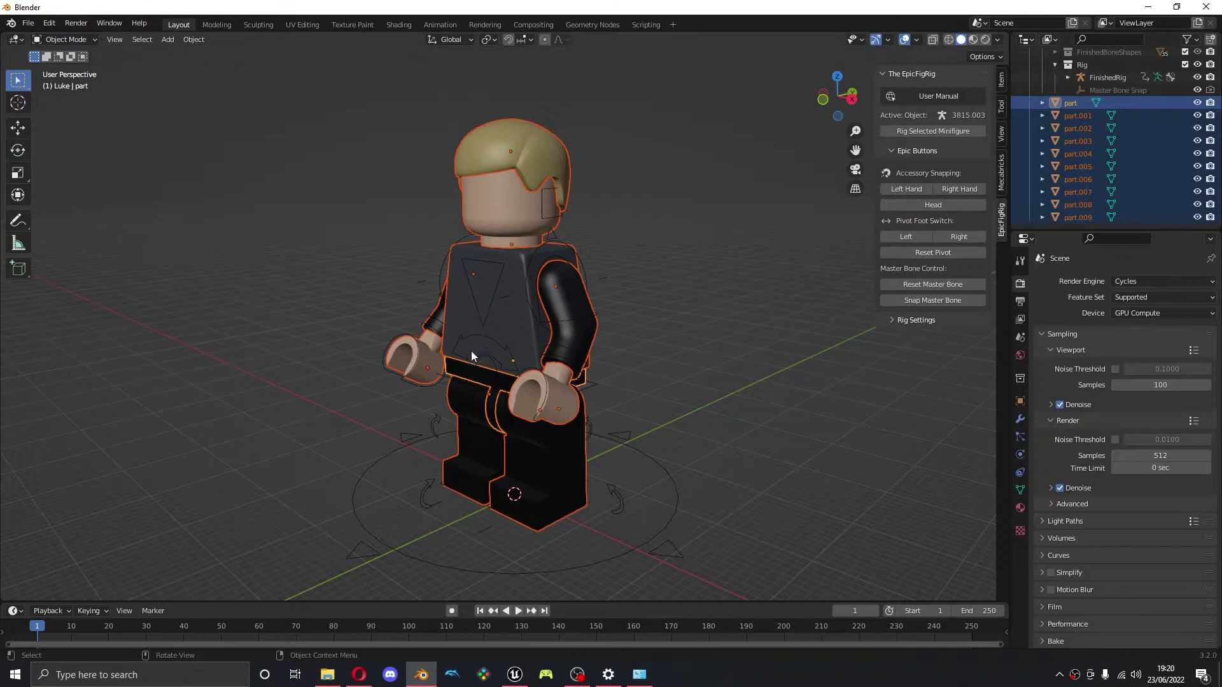
pyautogui.keyDown('ctrl'); pyautogui.click(1098, 78); pyautogui.keyUp('ctrl')
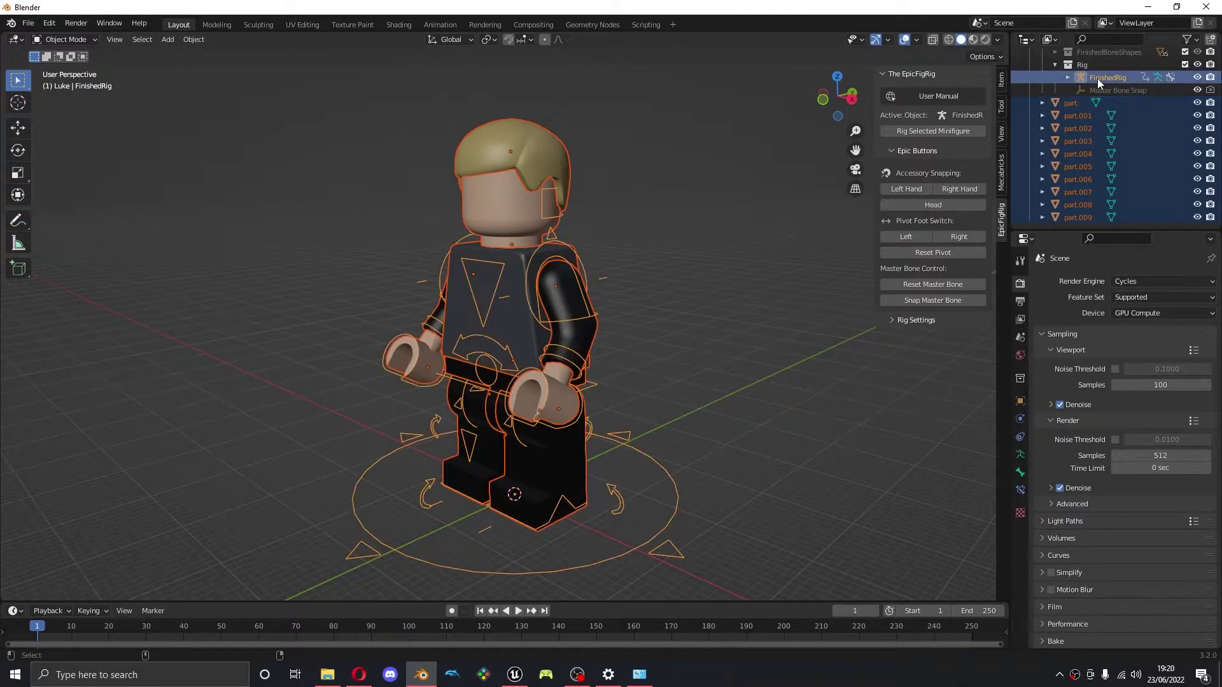
# Start an FBX export to Desktop\Tutorial with the file named Player
pyautogui.click(28, 23)
pyautogui.moveTo(53, 210)
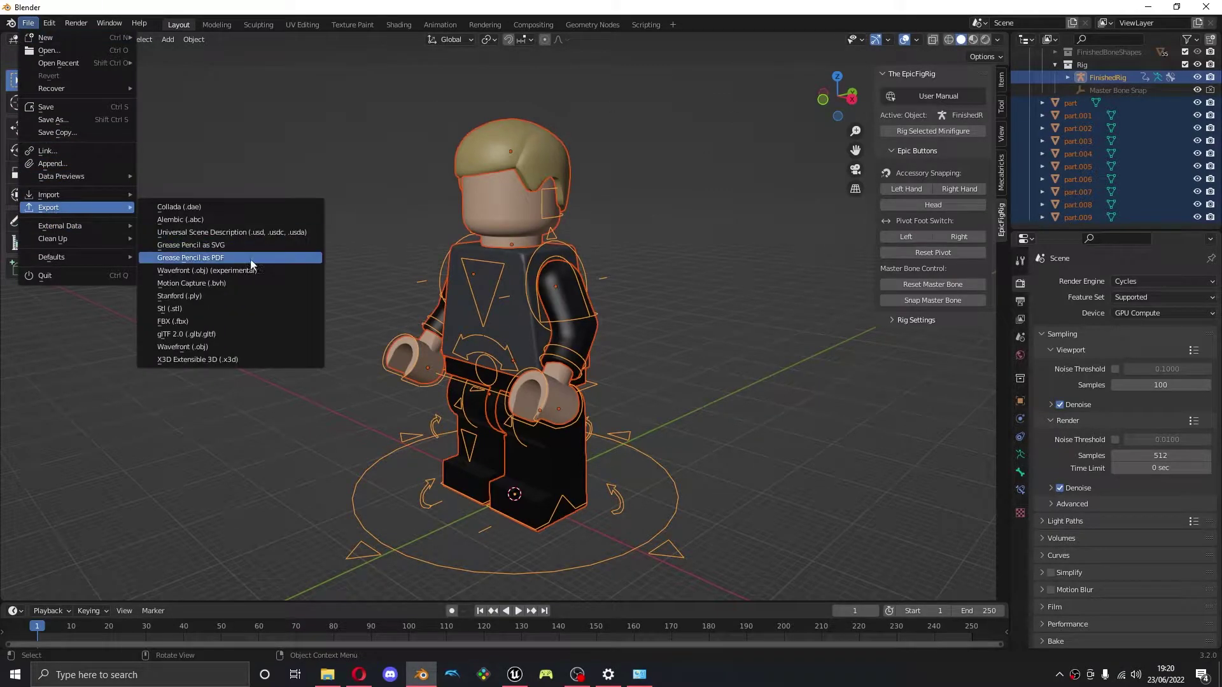
pyautogui.click(224, 326)
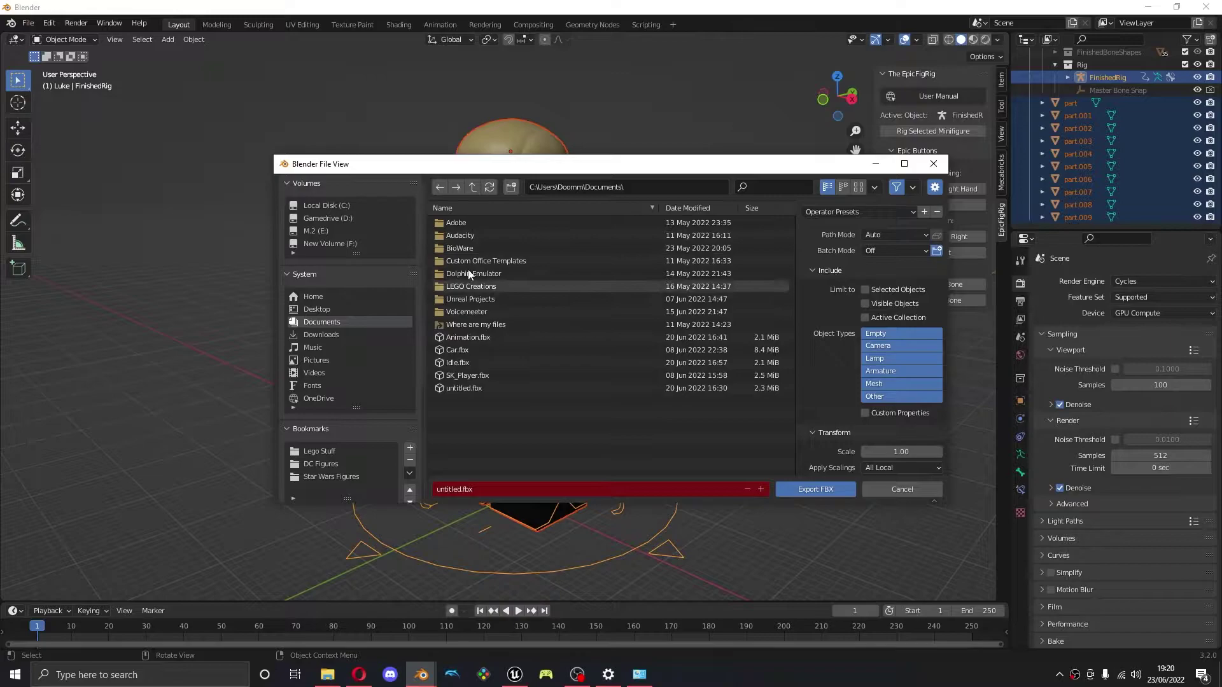
pyautogui.click(318, 309)
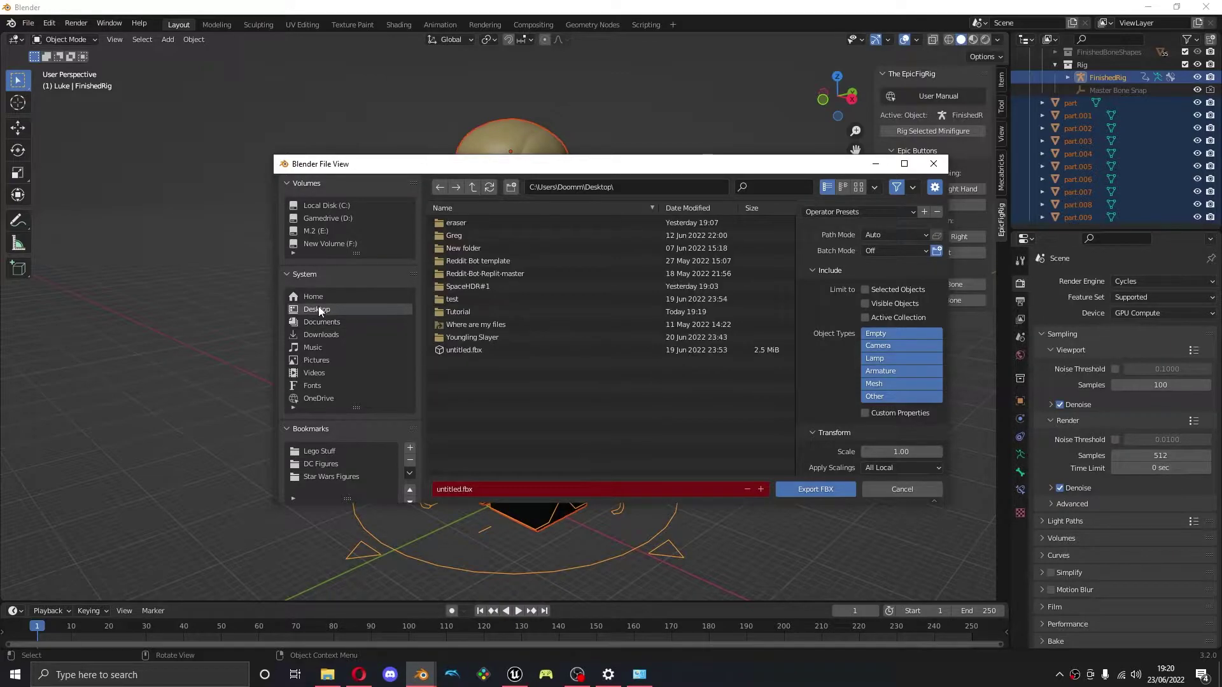
pyautogui.doubleClick(472, 312)
pyautogui.click(475, 484)
pyautogui.write('Pl')
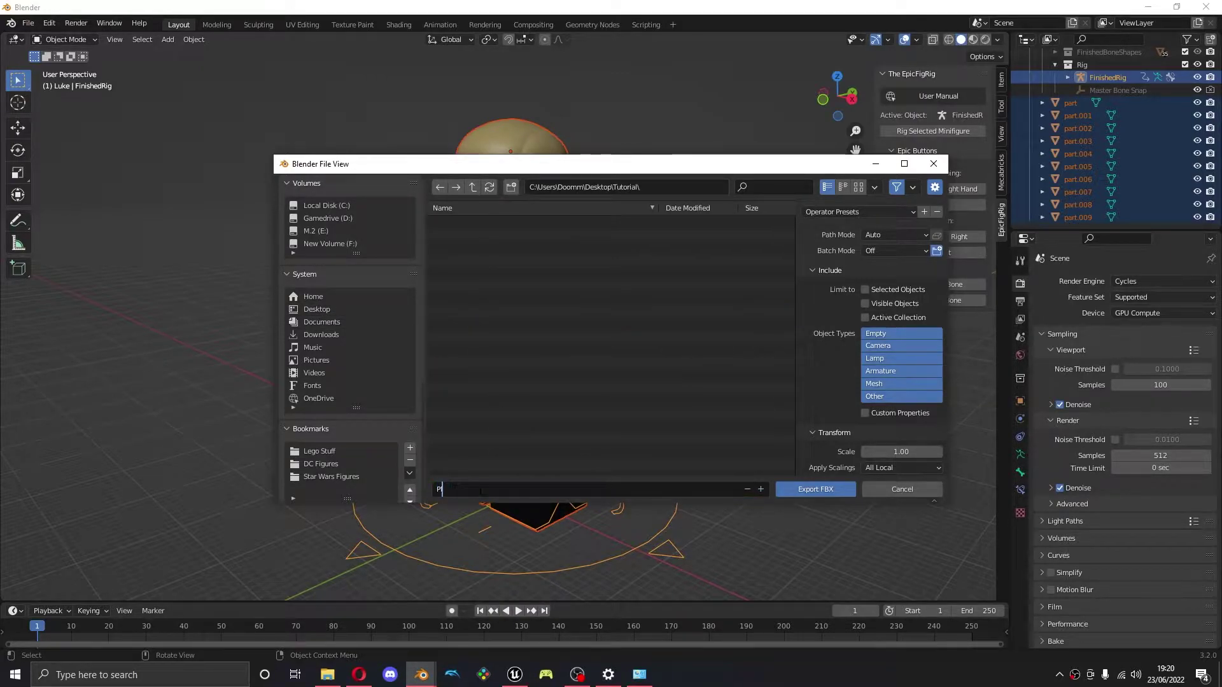
pyautogui.write('ayer.fbx')
# Export only selected armature and mesh objects with Add Leaf Bones turned off
pyautogui.click(863, 291)
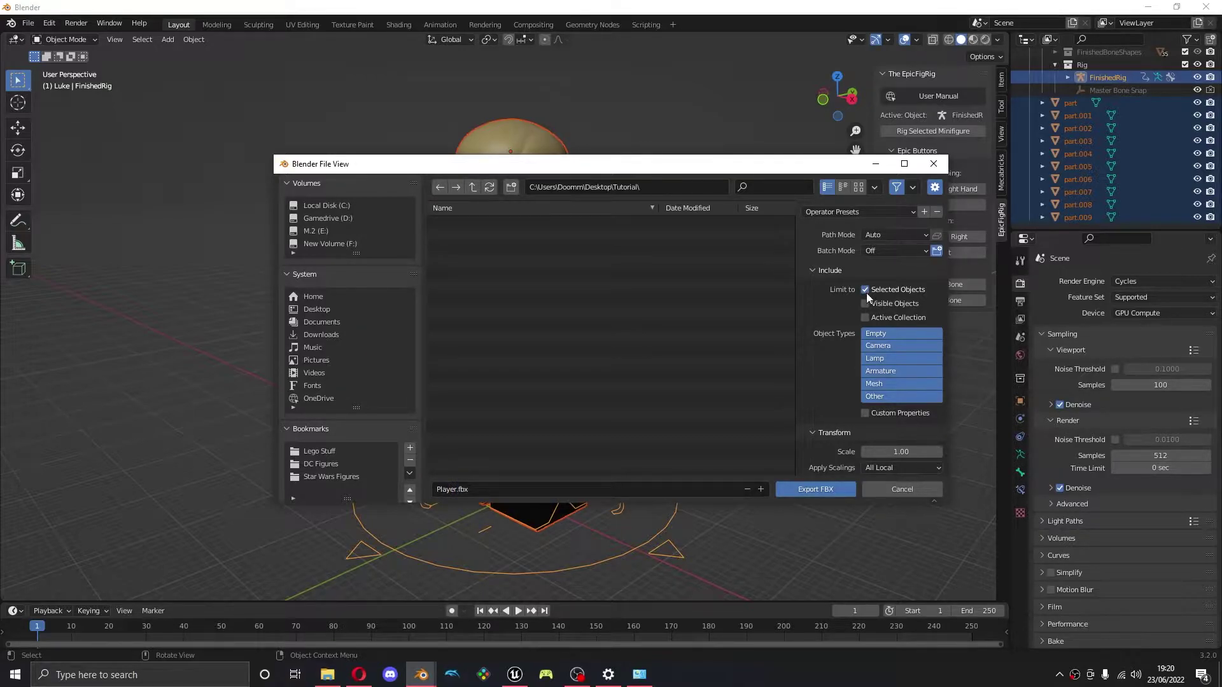
pyautogui.click(881, 370)
pyautogui.keyDown('shift'); pyautogui.click(882, 383); pyautogui.keyUp('shift')
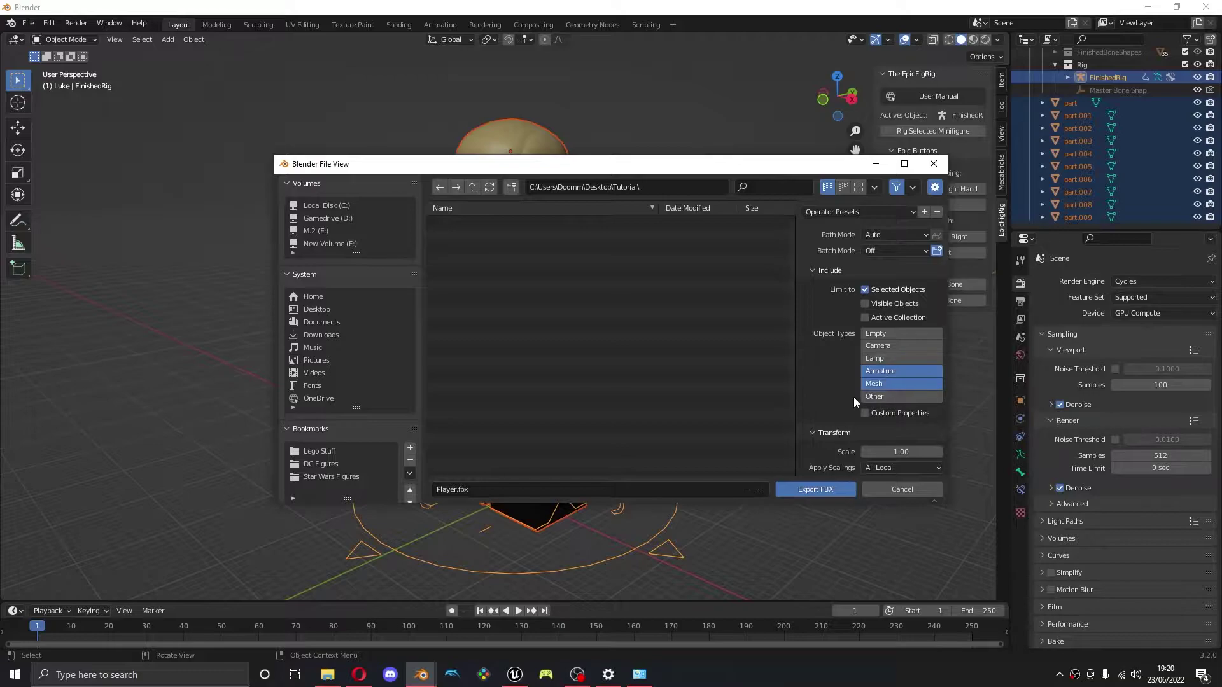
pyautogui.scroll(-4, 853, 397)
pyautogui.scroll(-1, 823, 301)
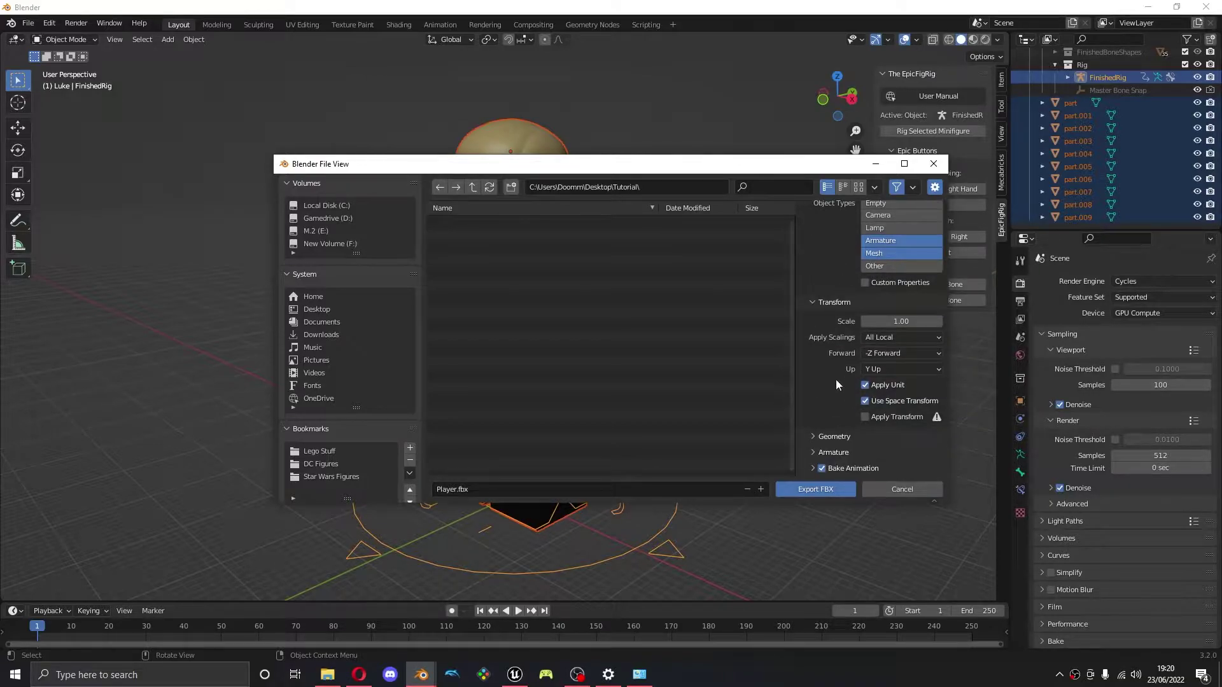
pyautogui.click(818, 451)
pyautogui.scroll(-3, 830, 417)
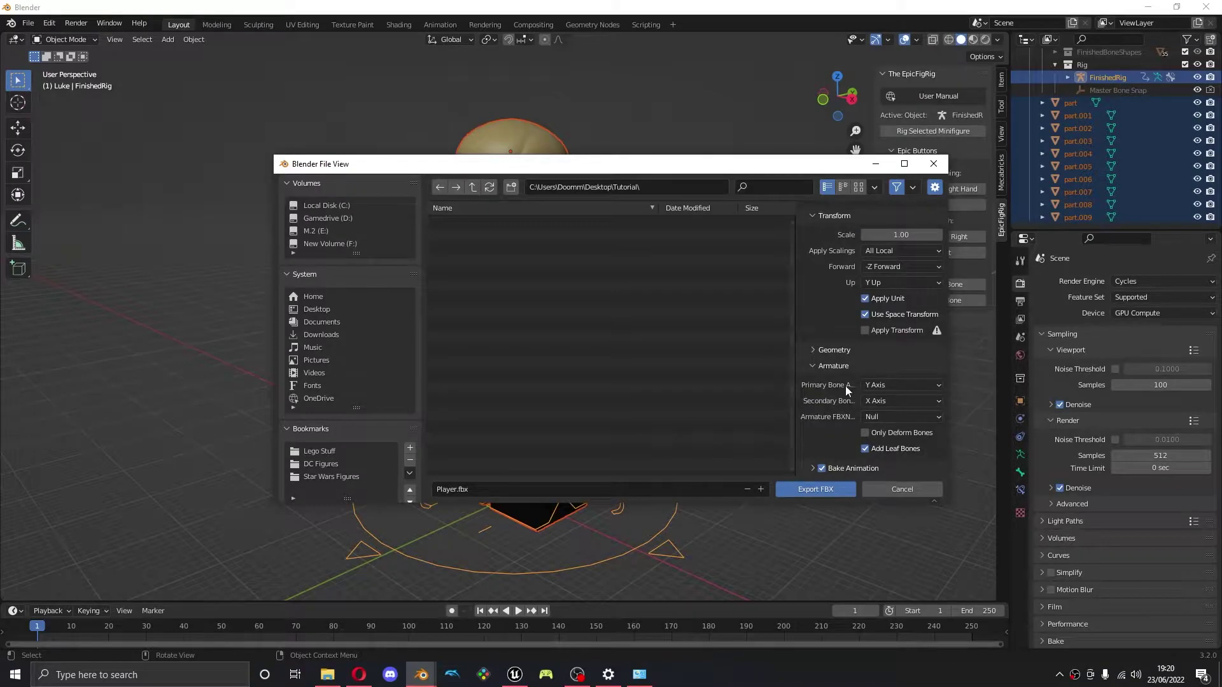
pyautogui.click(865, 448)
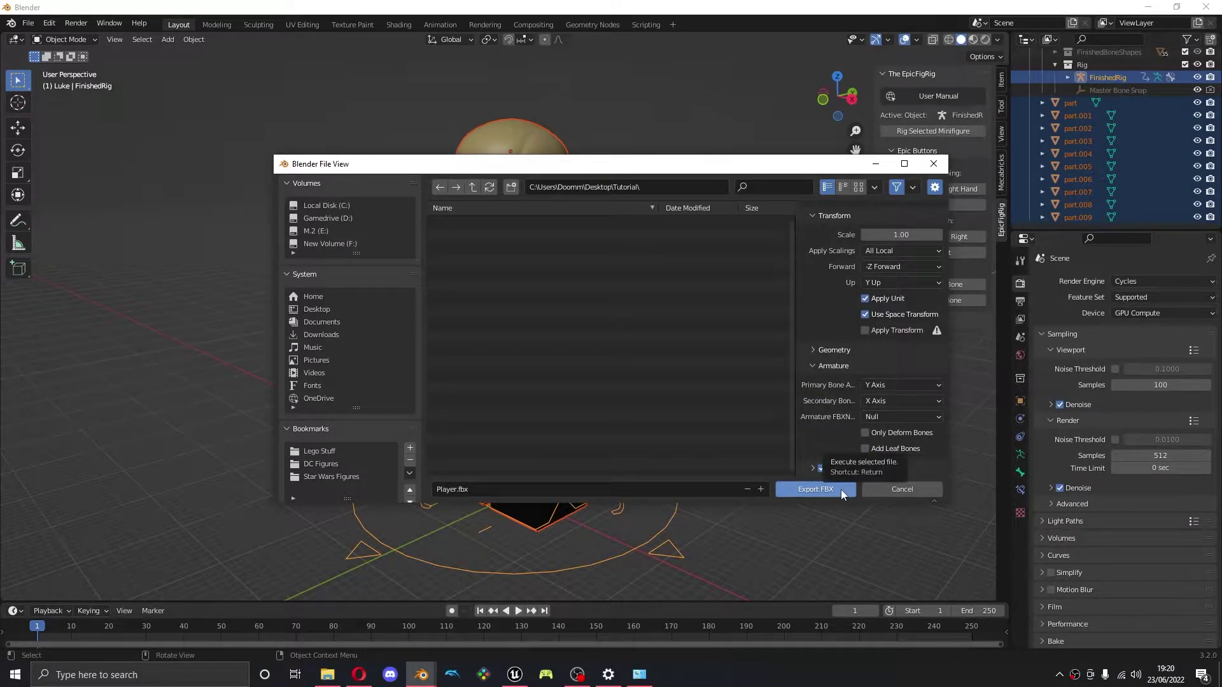
pyautogui.click(841, 490)
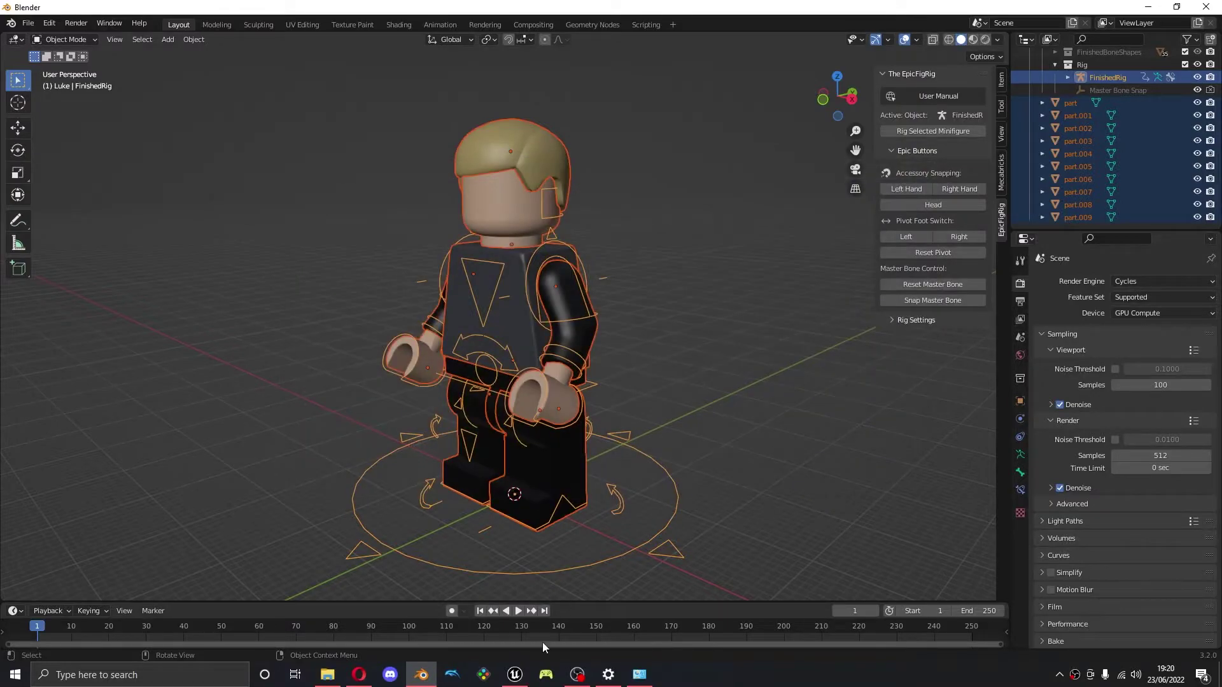
# Make a new folder named Project inside Desktop\Tutorial from the Unreal Project Browser
pyautogui.click(515, 676)
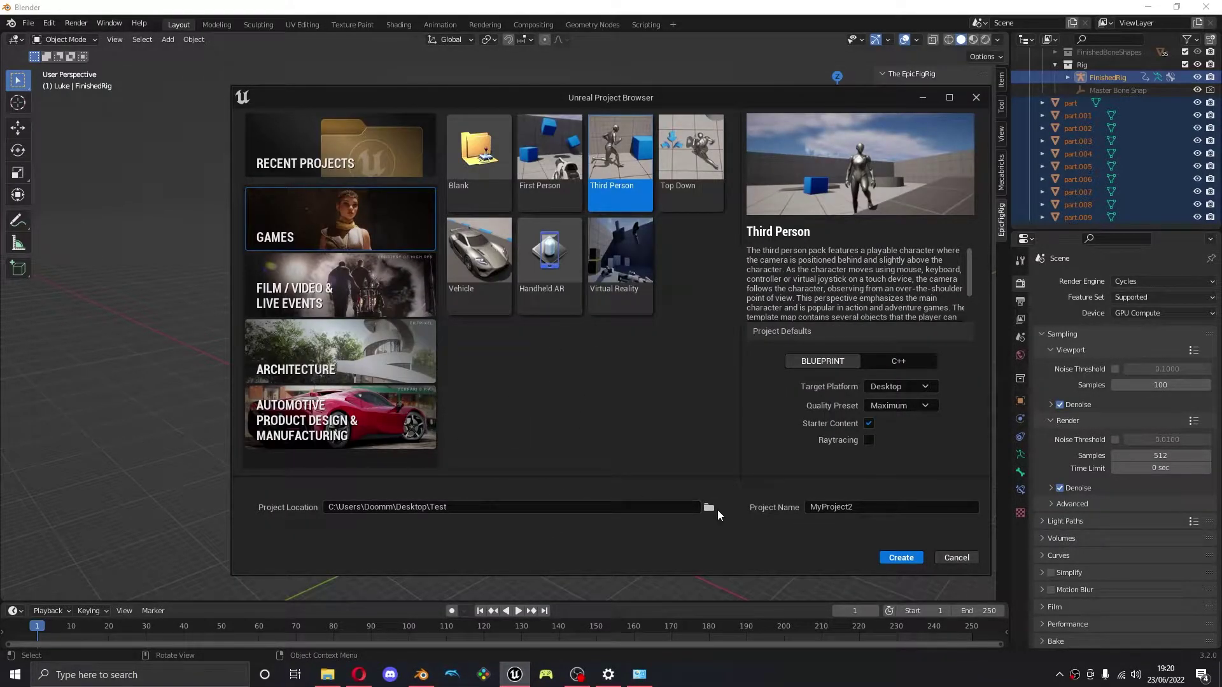
pyautogui.click(711, 508)
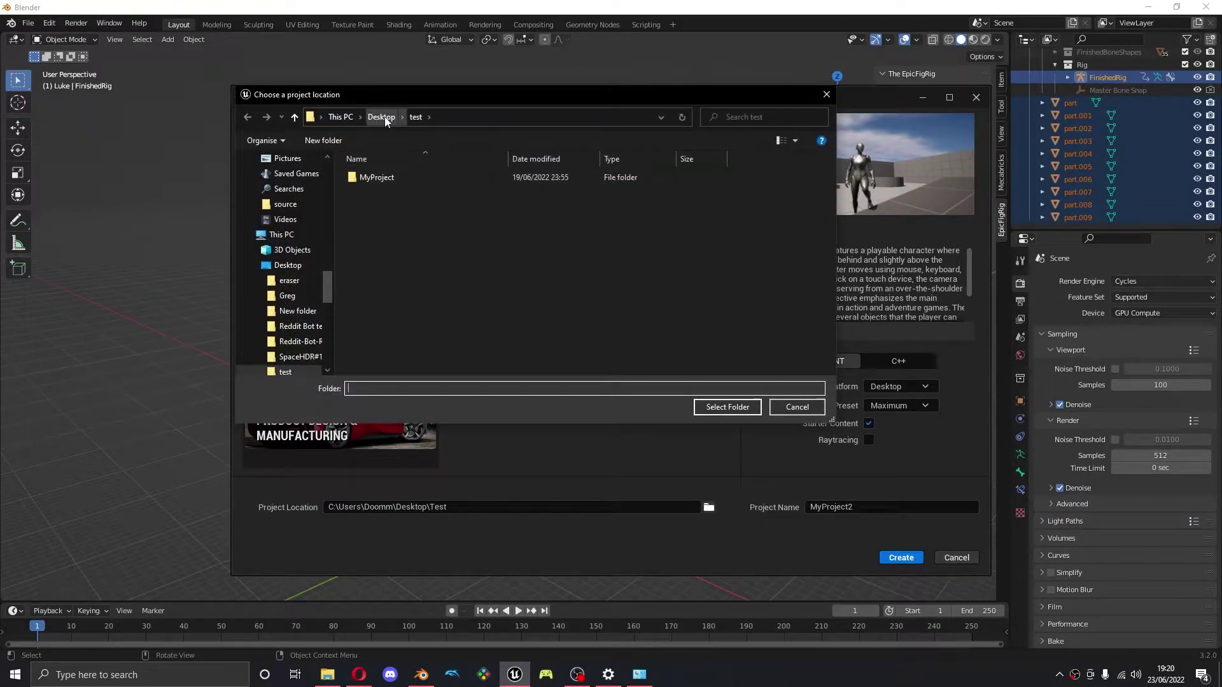
pyautogui.click(381, 117)
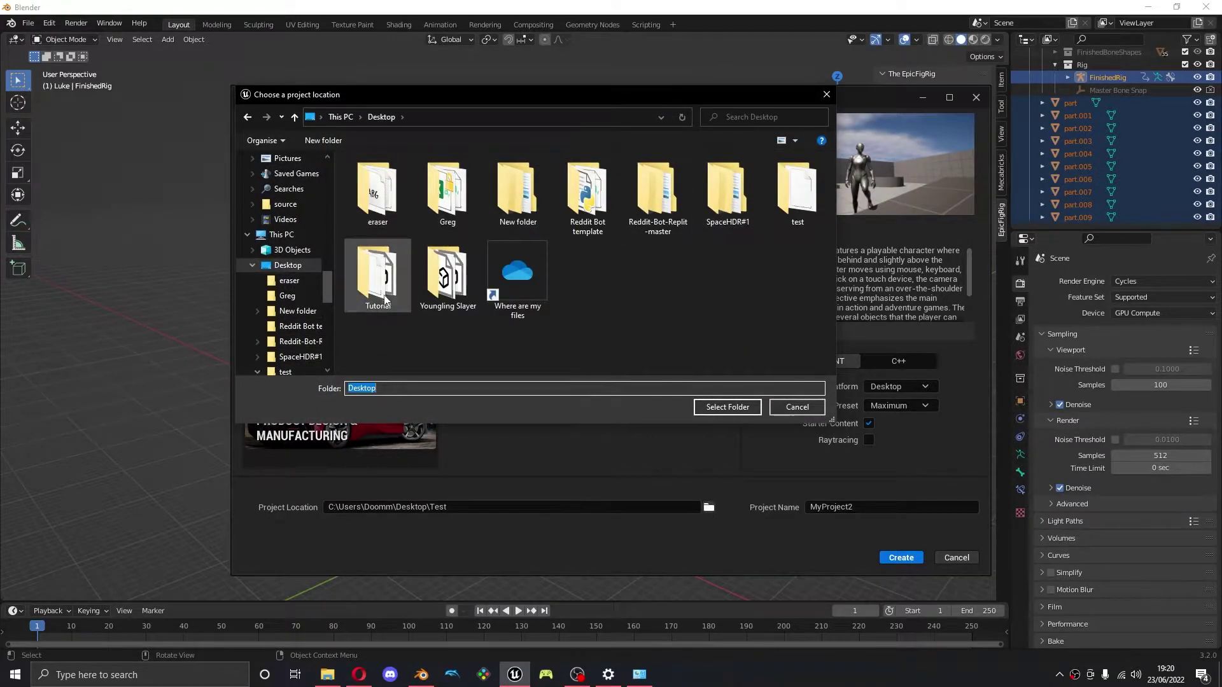
pyautogui.doubleClick(376, 274)
pyautogui.click(332, 143)
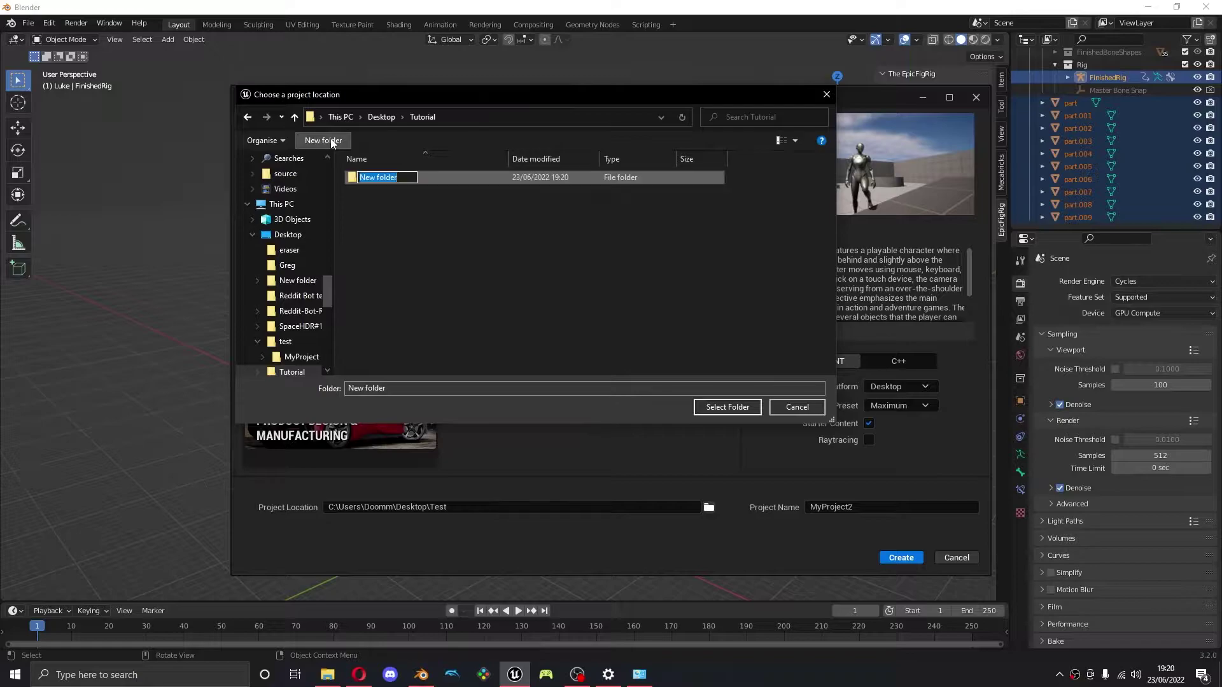
pyautogui.write('Project')
pyautogui.press('Return')
pyautogui.press('Return')
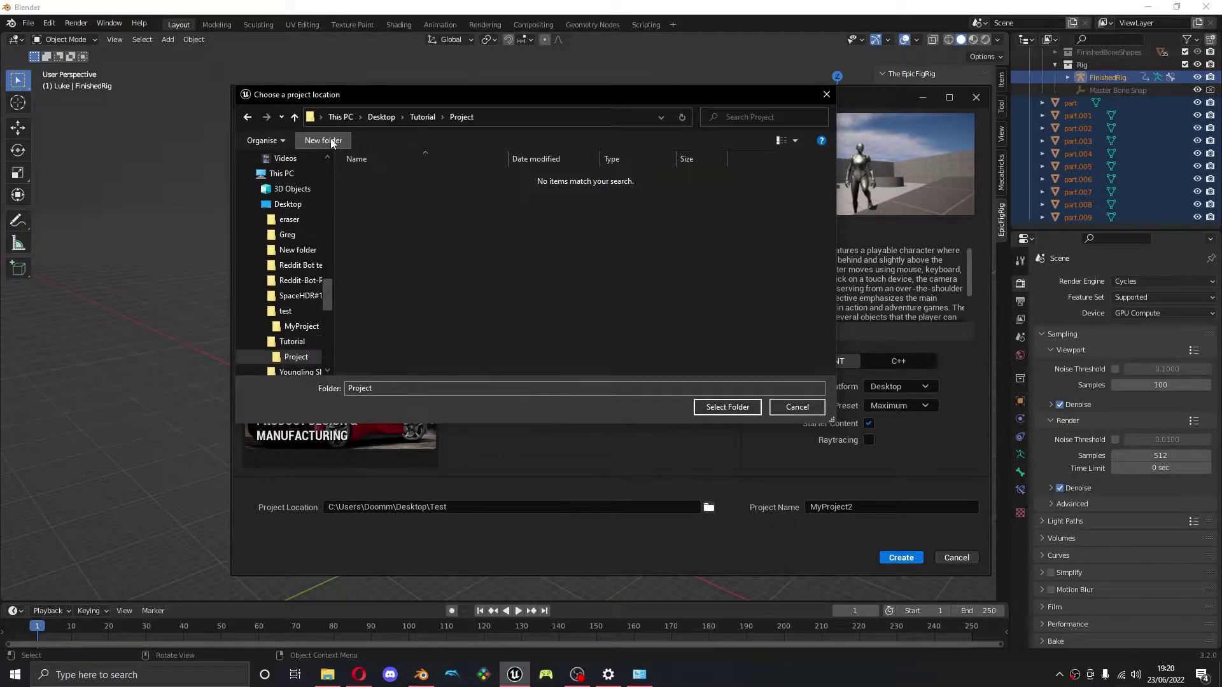
# Create the Third Person project MyProject2 in the Project folder and update it
pyautogui.click(735, 410)
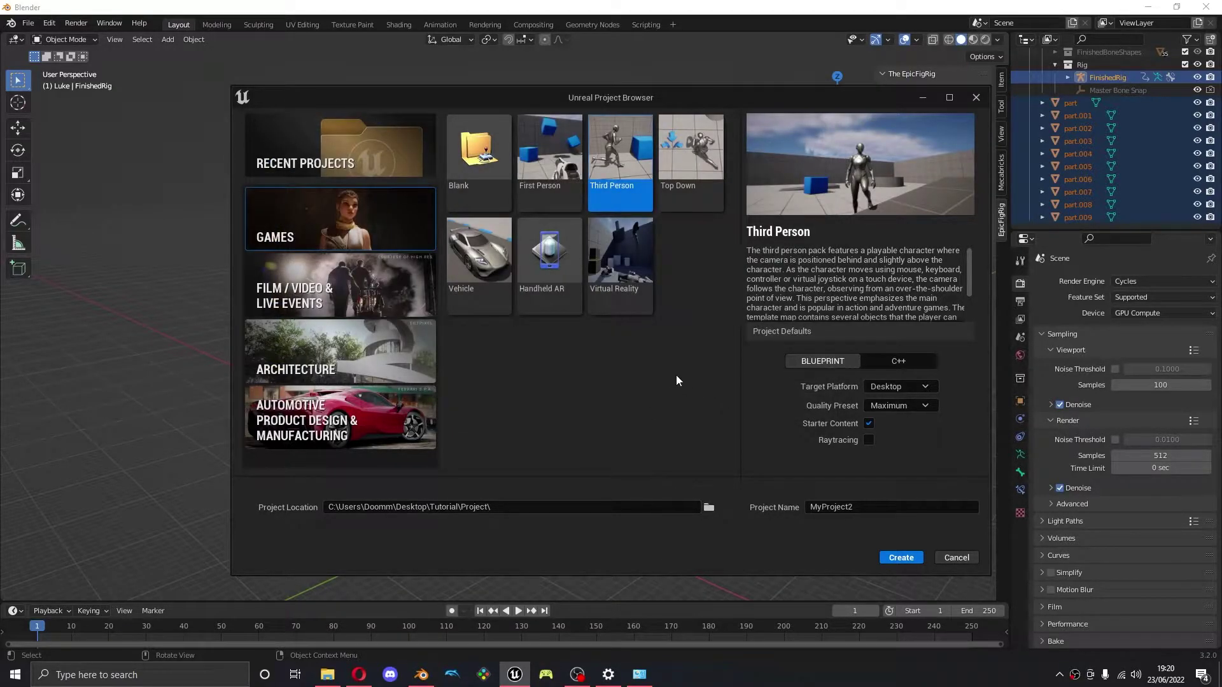
pyautogui.click(902, 557)
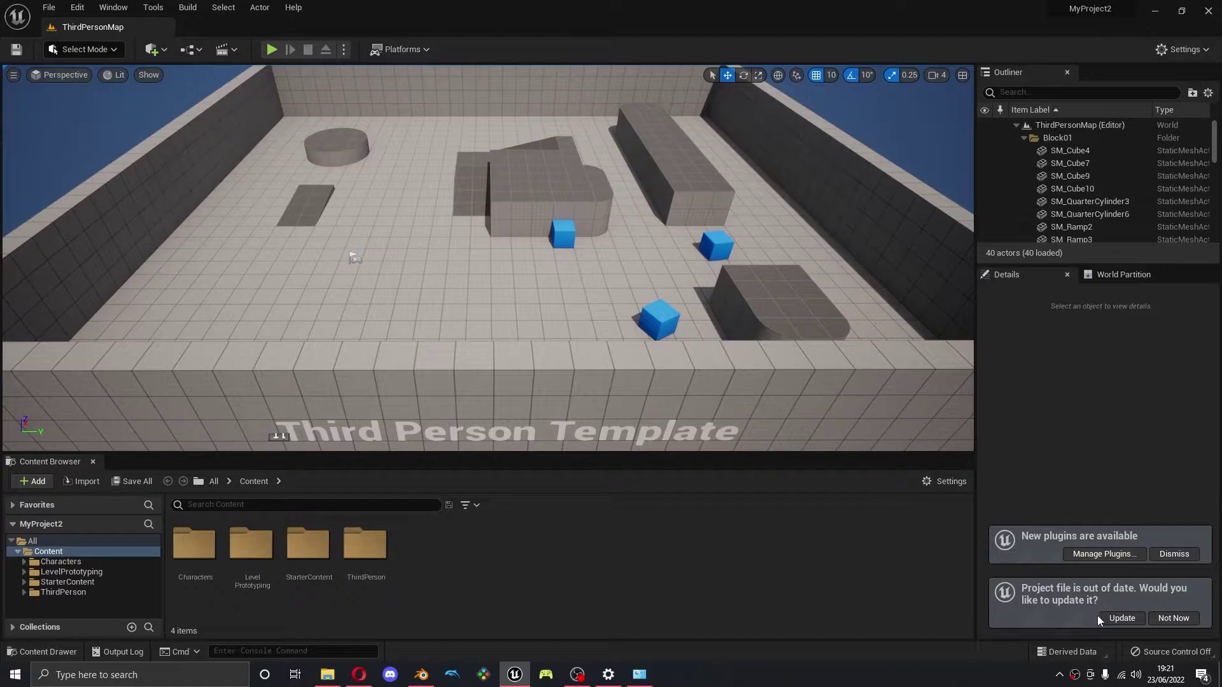
pyautogui.click(1120, 618)
pyautogui.click(32, 481)
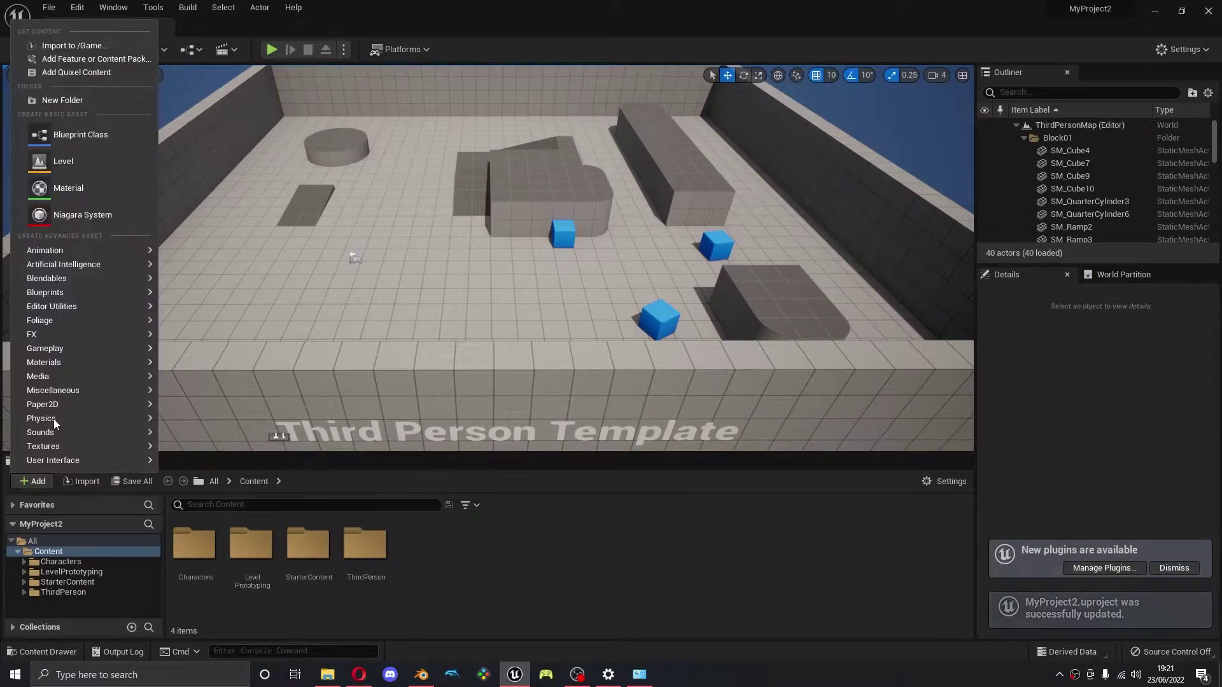
# Add a Player folder under Content and pick Player.fbx from Tutorial for import
pyautogui.click(45, 96)
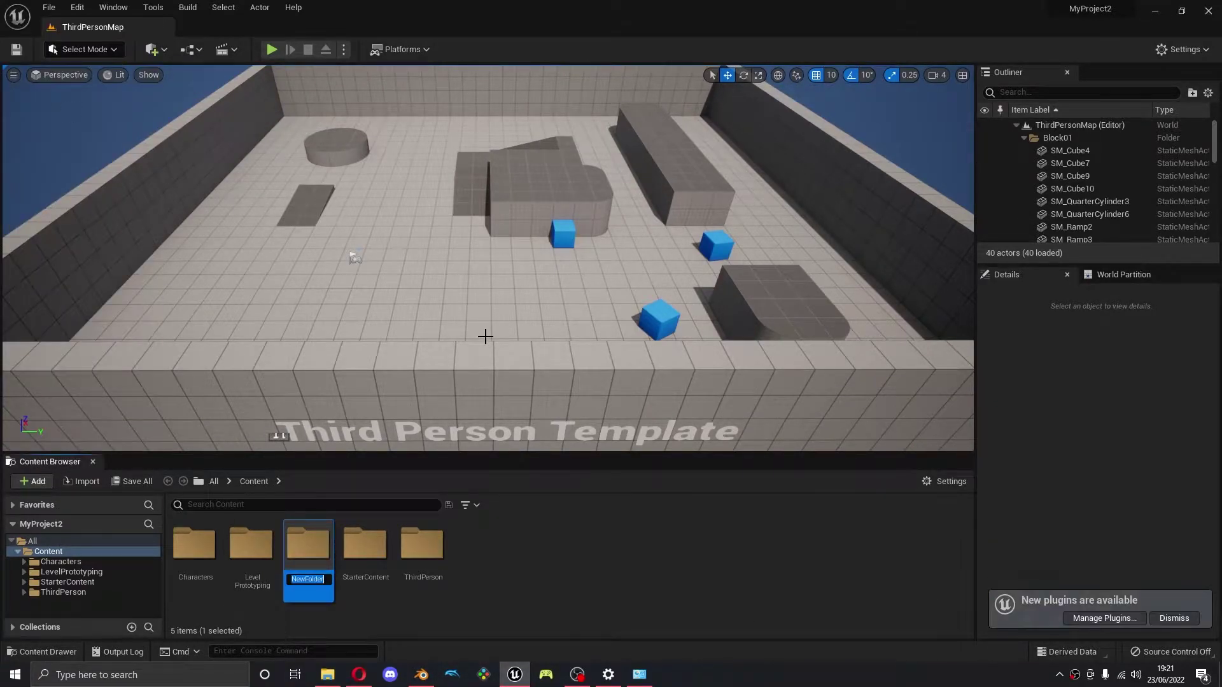
pyautogui.write('Player')
pyautogui.press('Return')
pyautogui.press('Return')
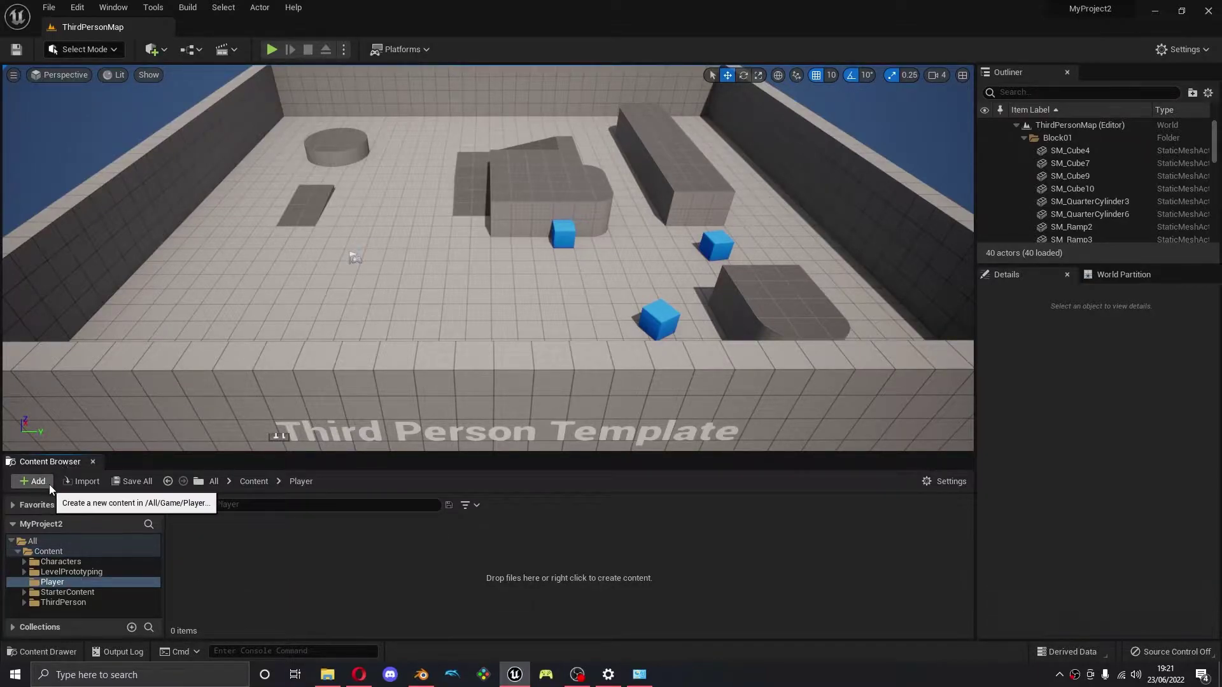
pyautogui.click(74, 483)
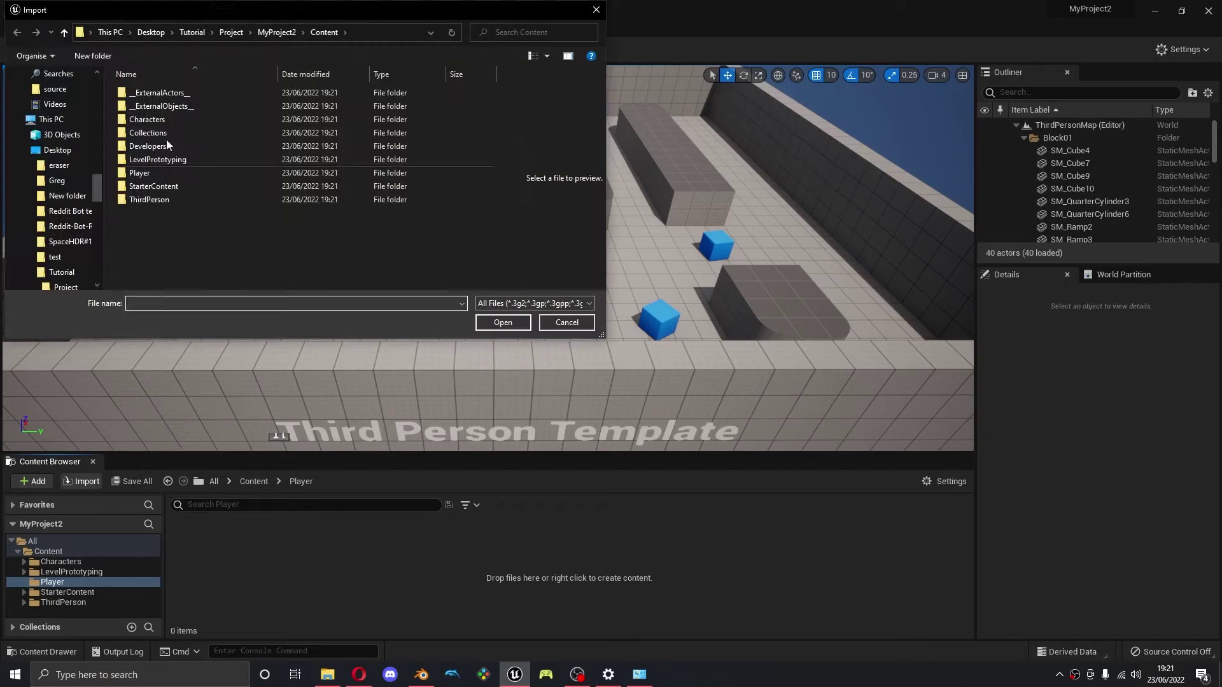
pyautogui.click(200, 28)
pyautogui.click(140, 106)
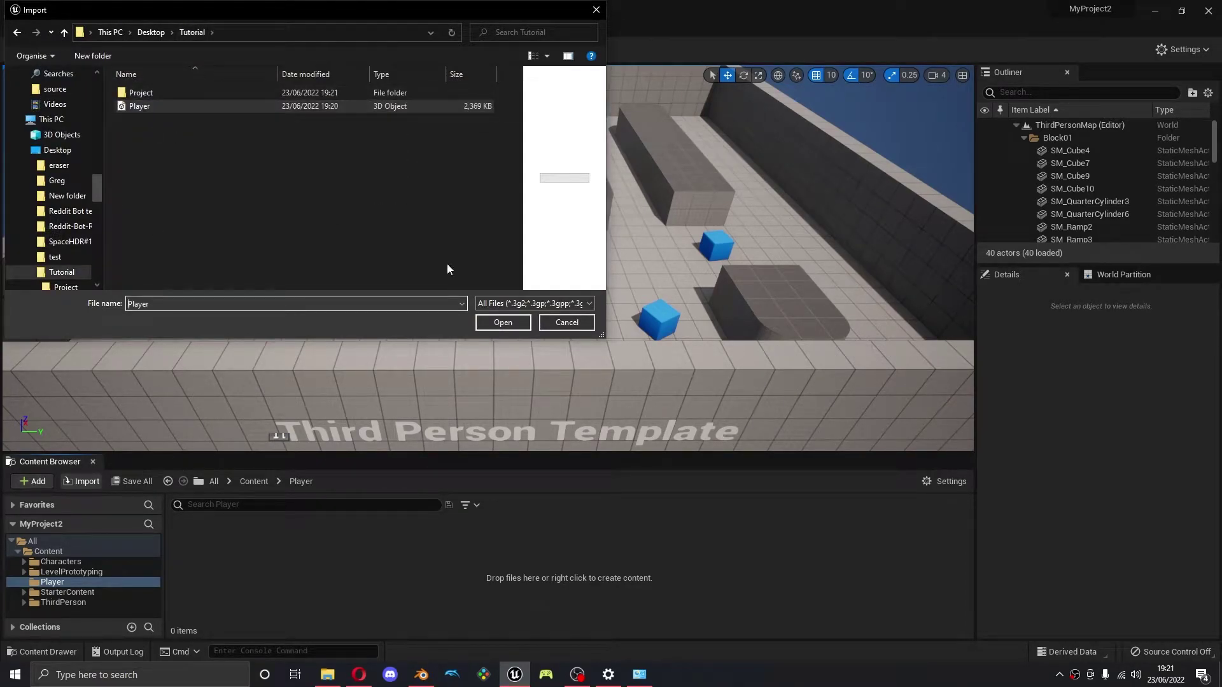
# Import Player.fbx with Import Animations left unchecked using Import All
pyautogui.click(502, 323)
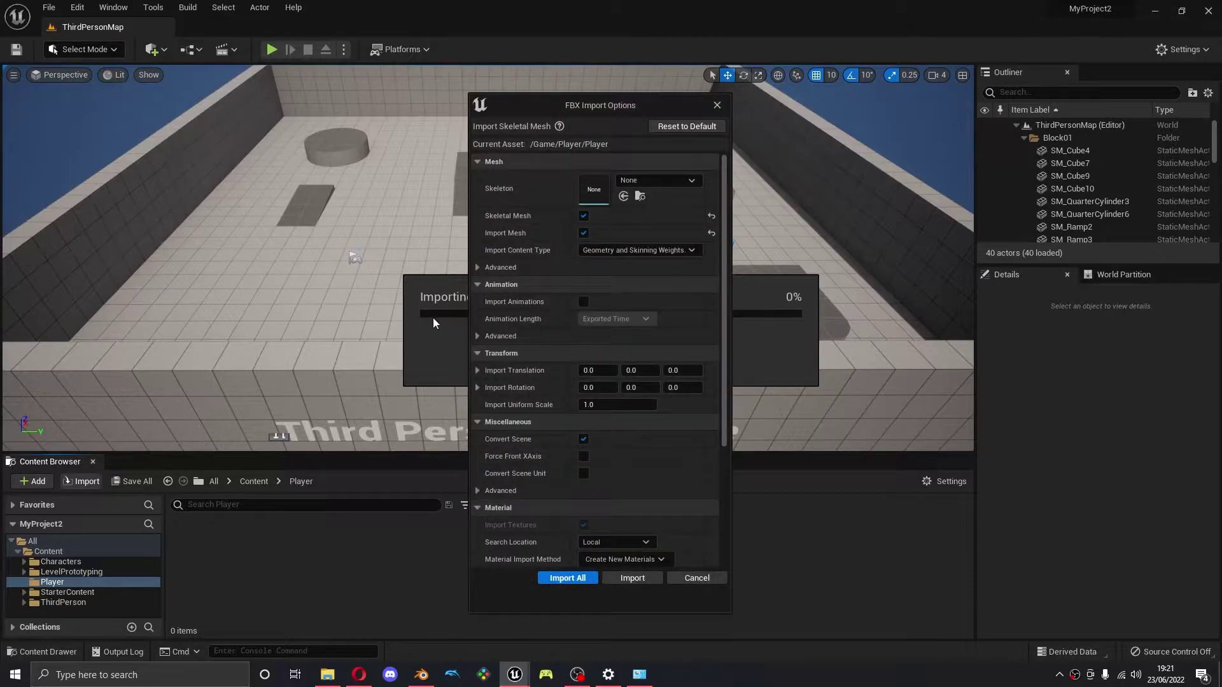
pyautogui.click(584, 303)
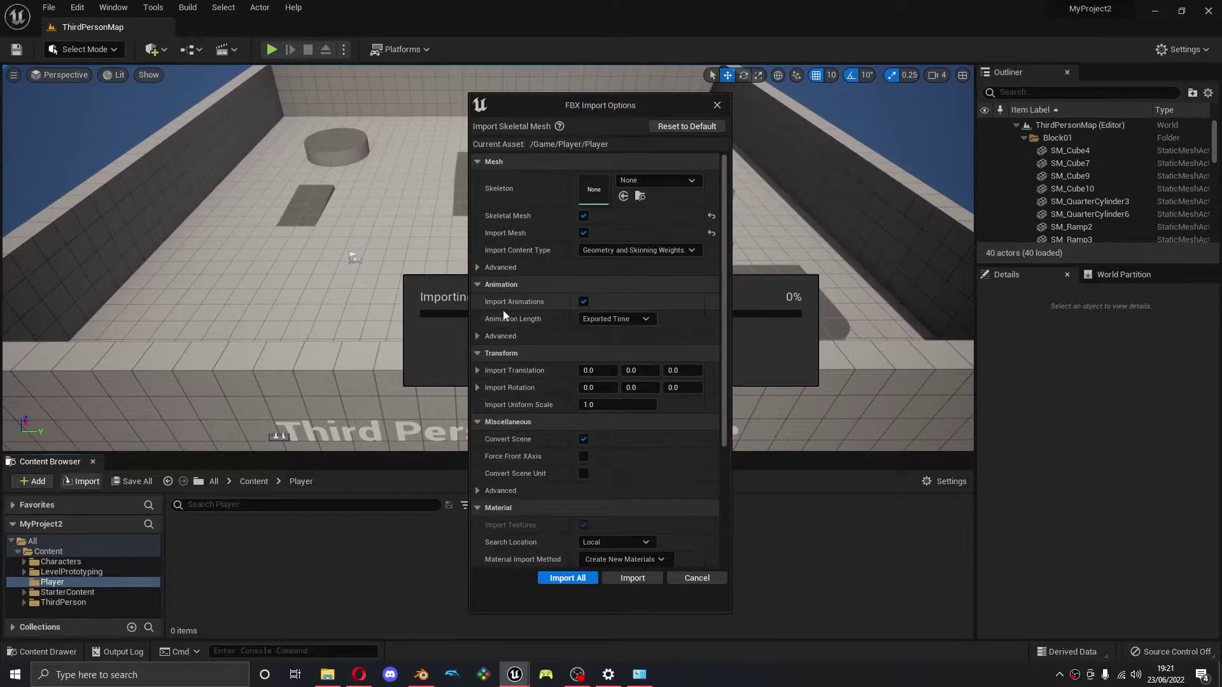
pyautogui.click(586, 302)
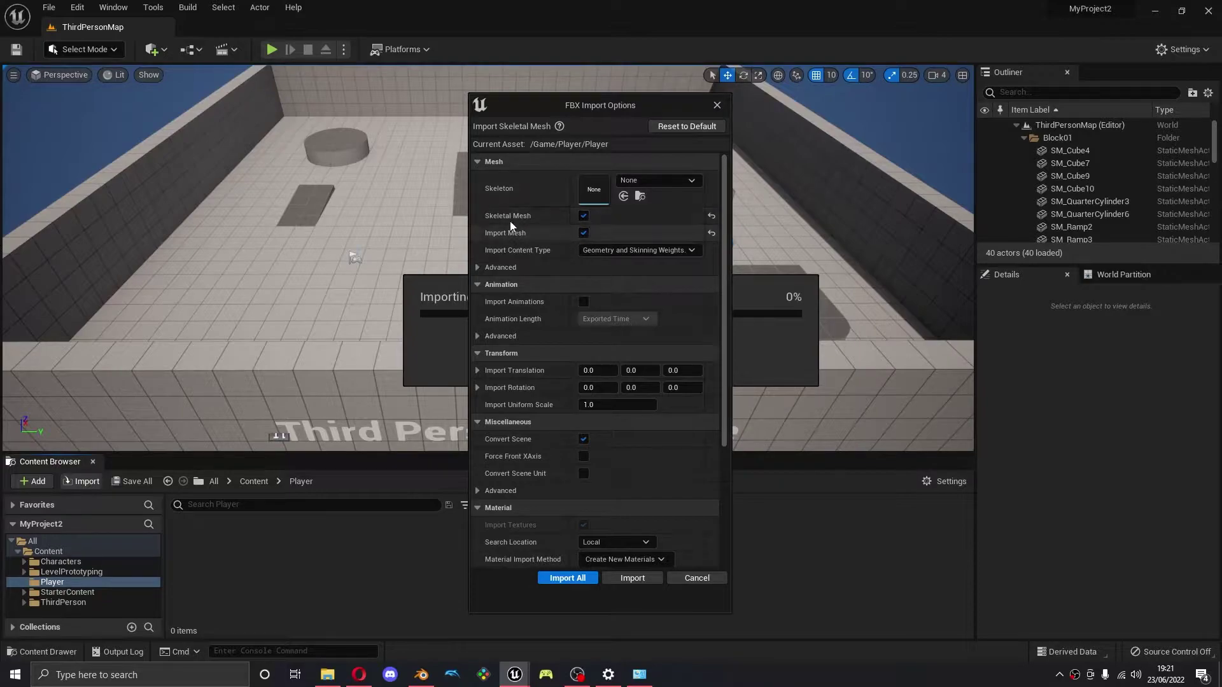
pyautogui.click(567, 578)
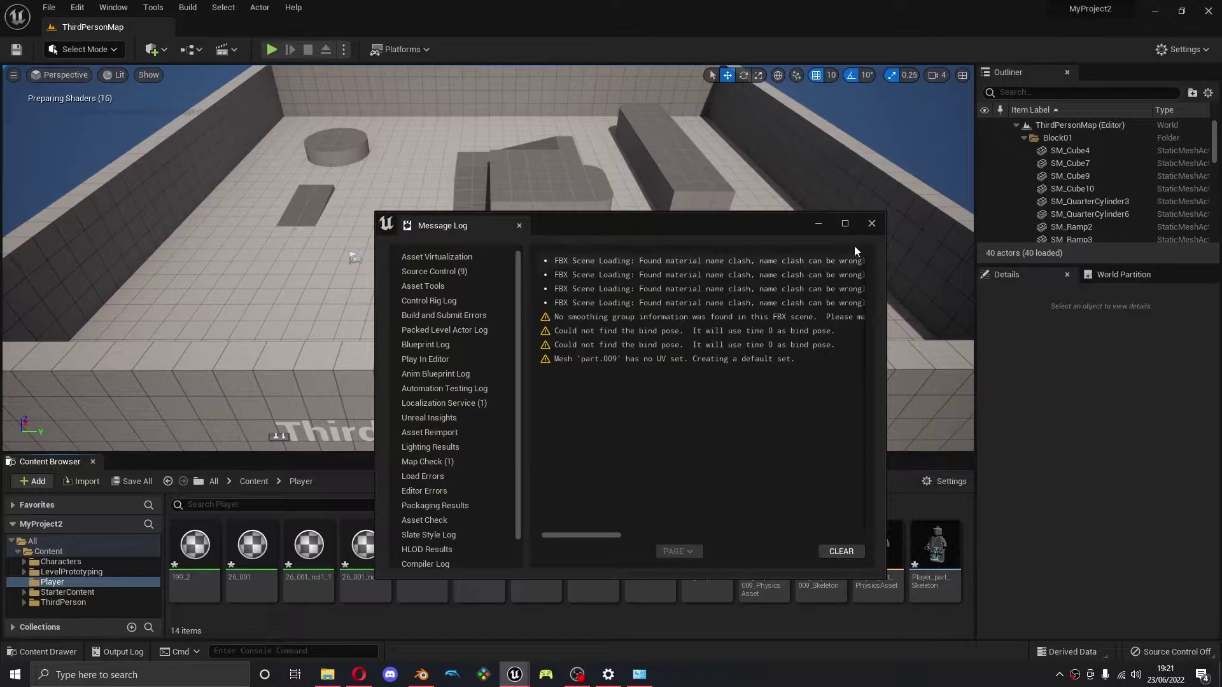
# Inspect Player_part, Player_part_009_PhysicsAsset and the Player_part_009 hair mesh
pyautogui.click(871, 225)
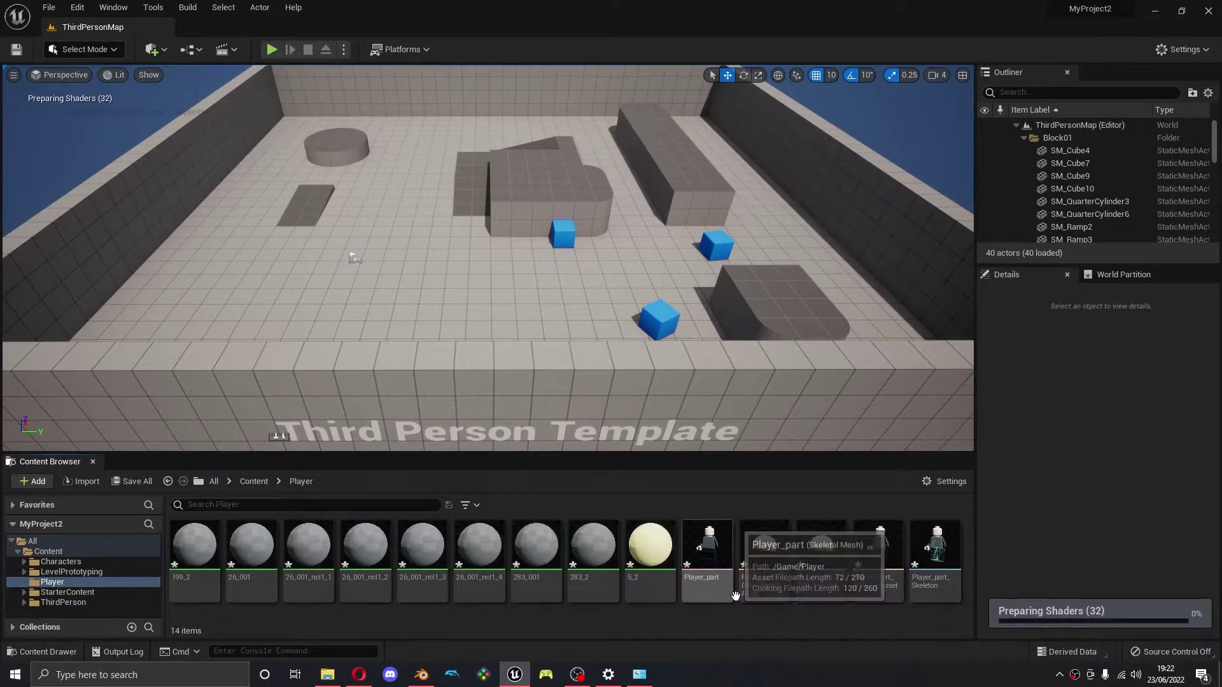
pyautogui.doubleClick(710, 557)
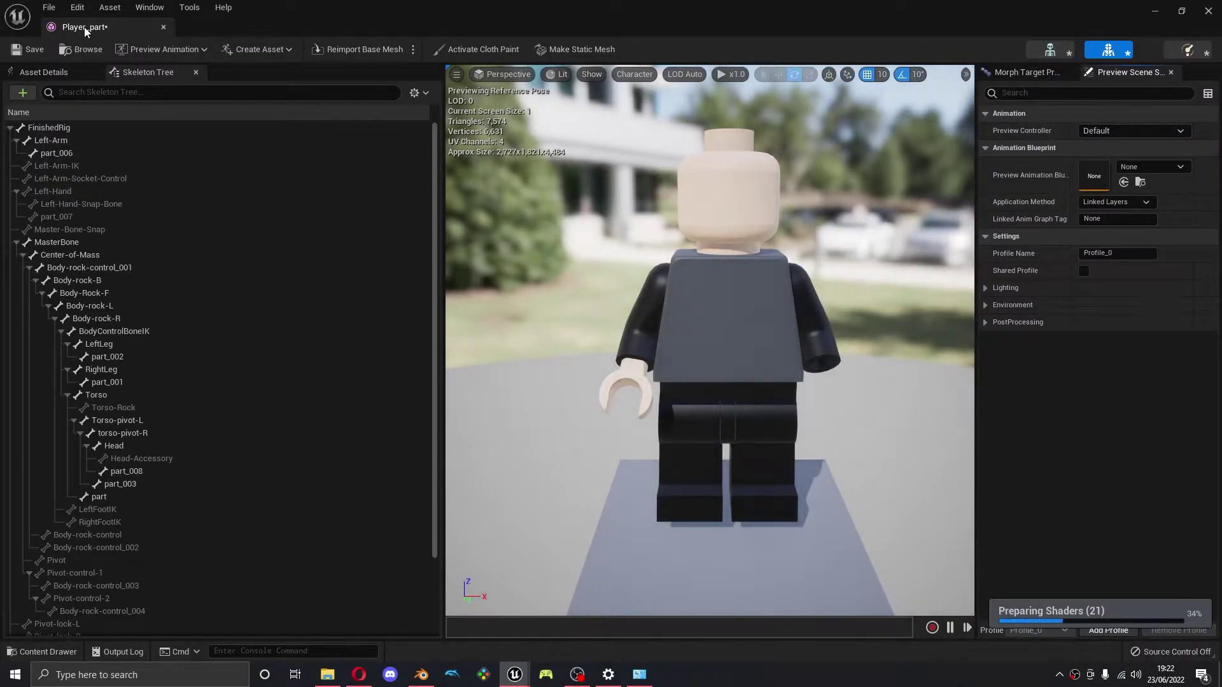
pyautogui.moveTo(85, 26); pyautogui.dragTo(179, 41)
pyautogui.click(125, 24)
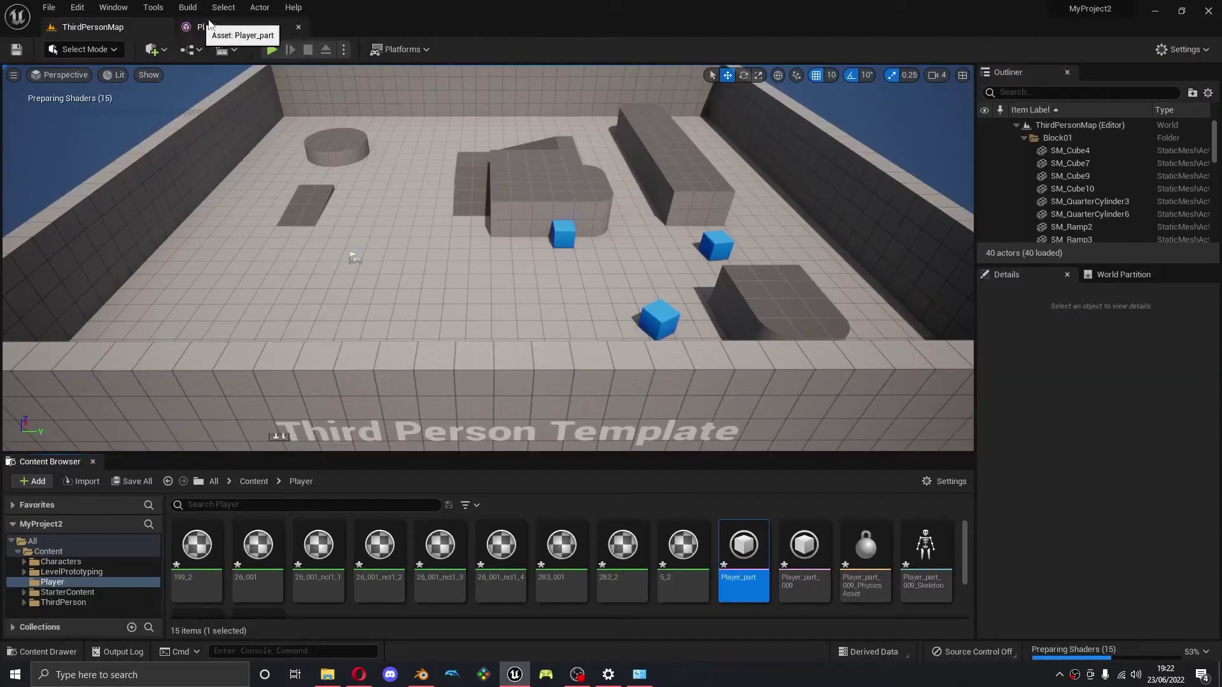
pyautogui.click(220, 27)
pyautogui.click(102, 26)
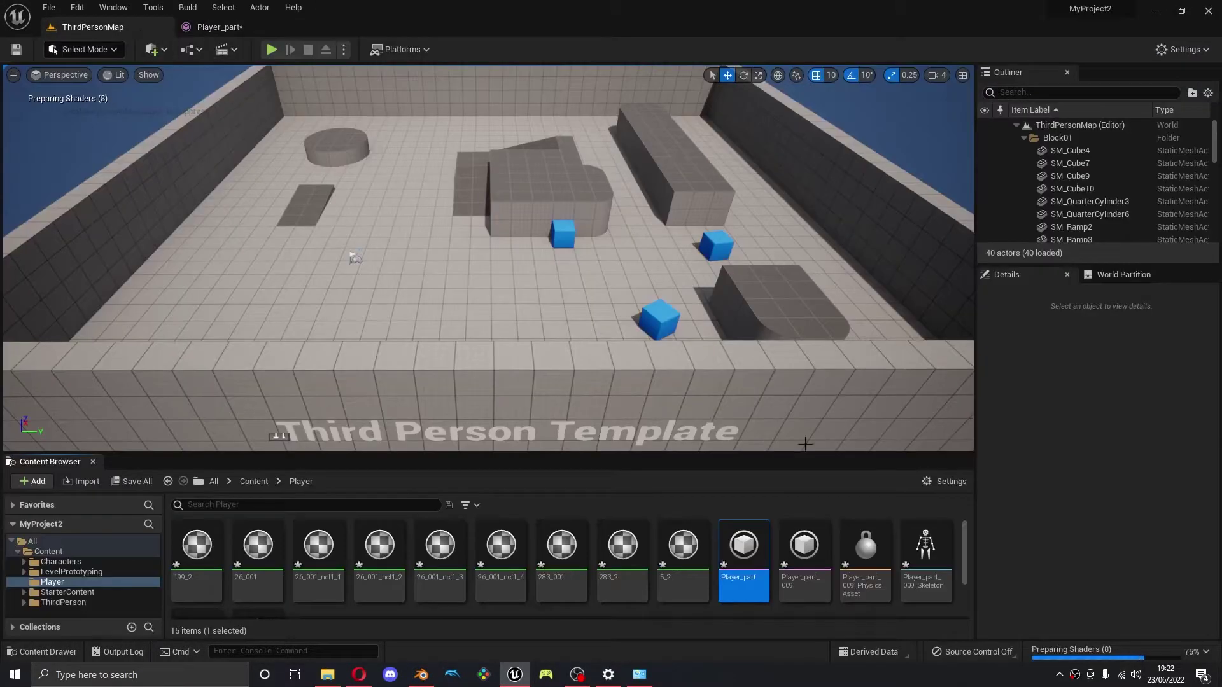
pyautogui.scroll(-2, 934, 572)
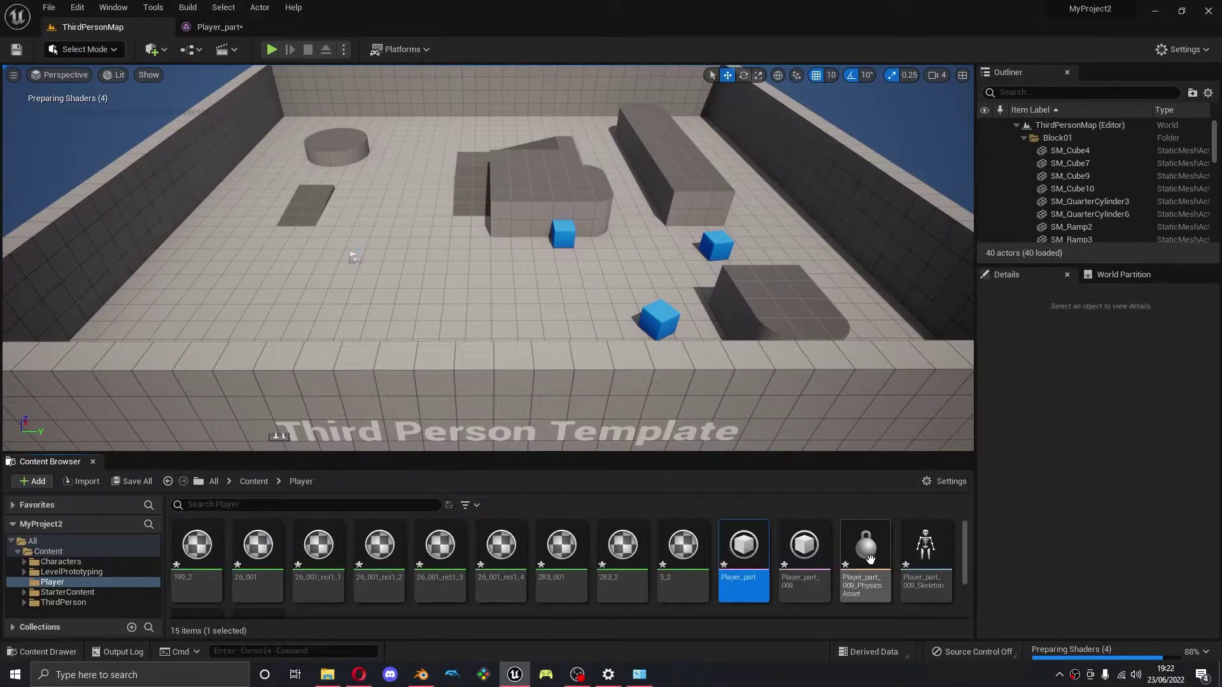
pyautogui.doubleClick(867, 566)
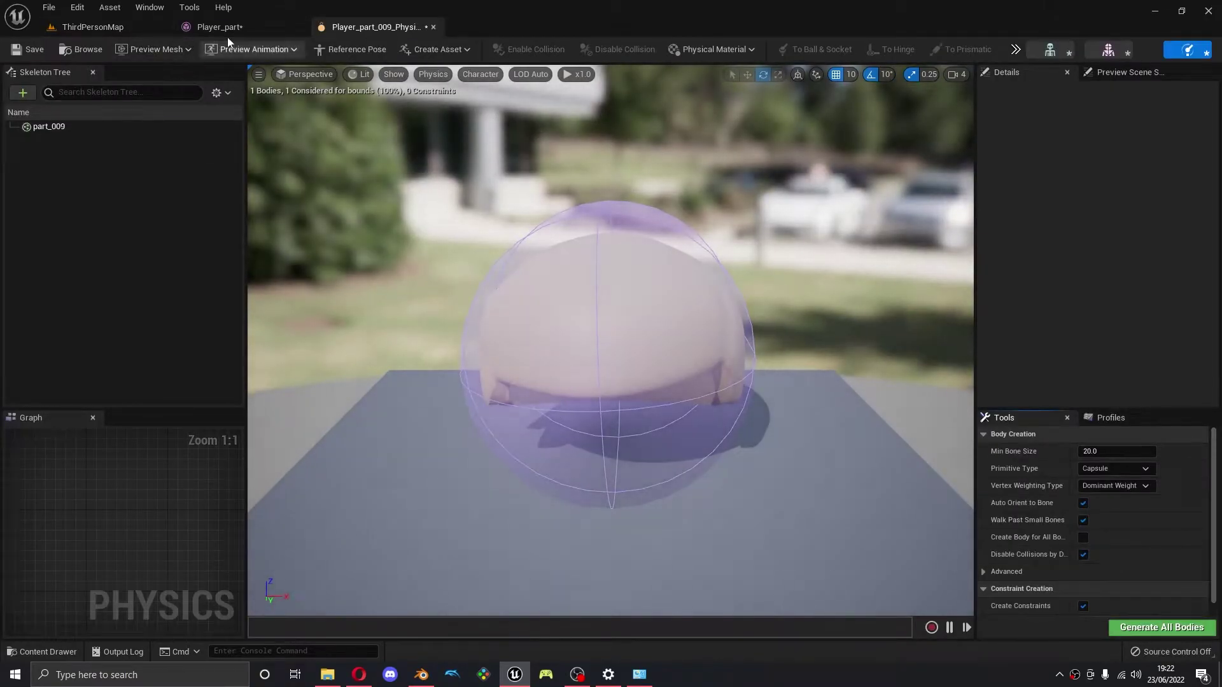
pyautogui.click(127, 26)
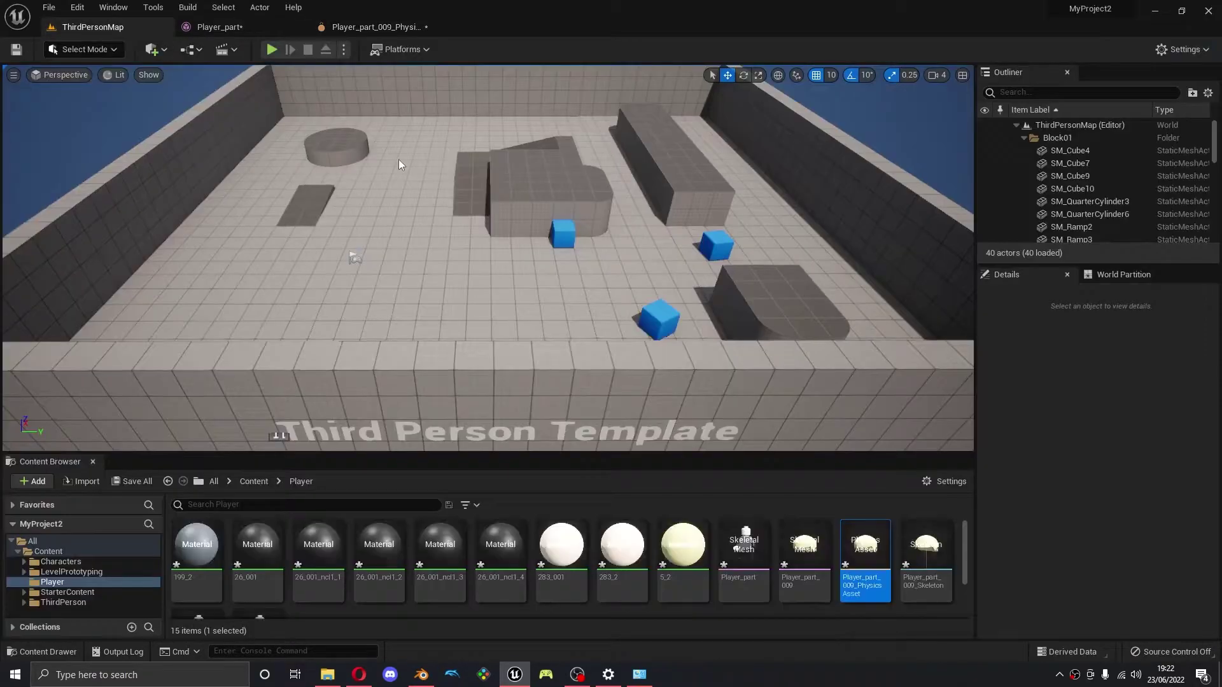
pyautogui.doubleClick(799, 544)
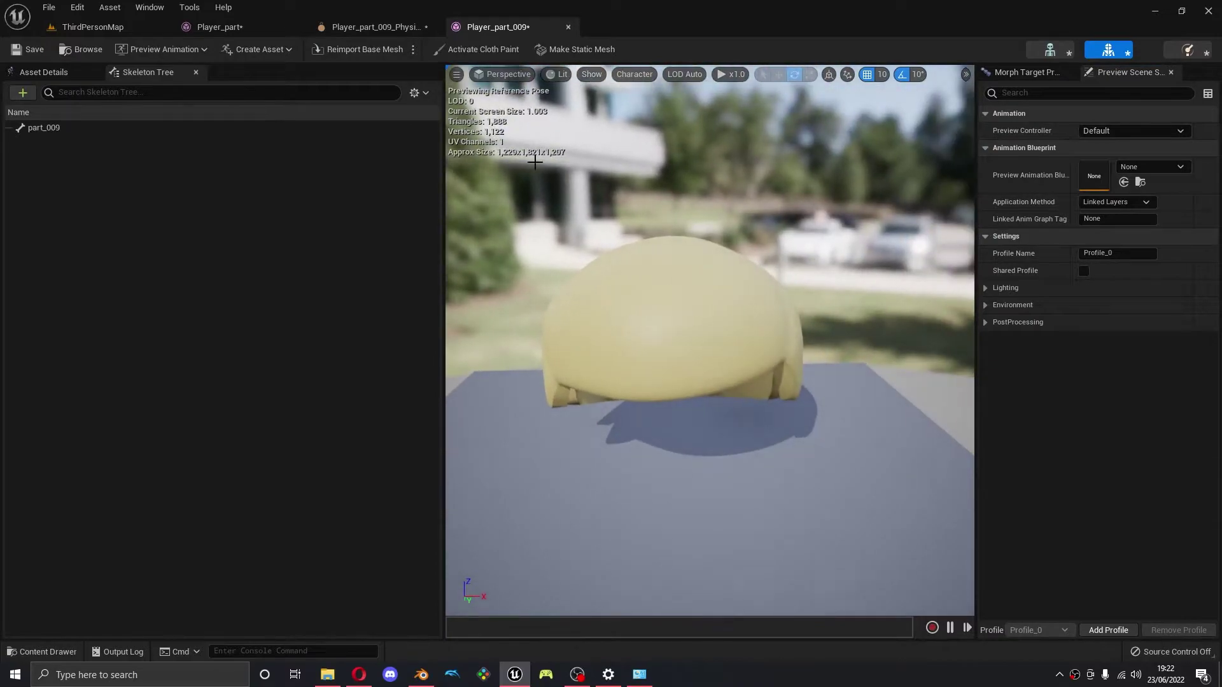
pyautogui.click(108, 27)
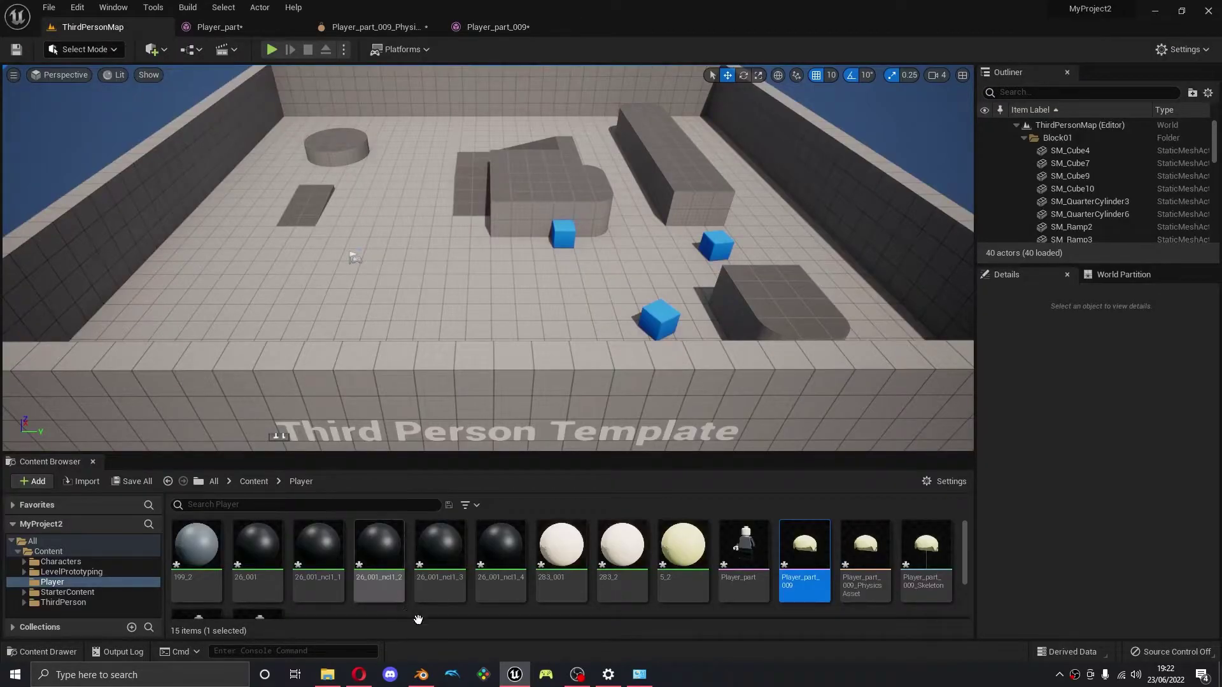
# Select all imported Player assets and force delete them
pyautogui.click(196, 548)
pyautogui.scroll(-1, 266, 598)
pyautogui.keyDown('shift'); pyautogui.click(266, 603); pyautogui.keyUp('shift')
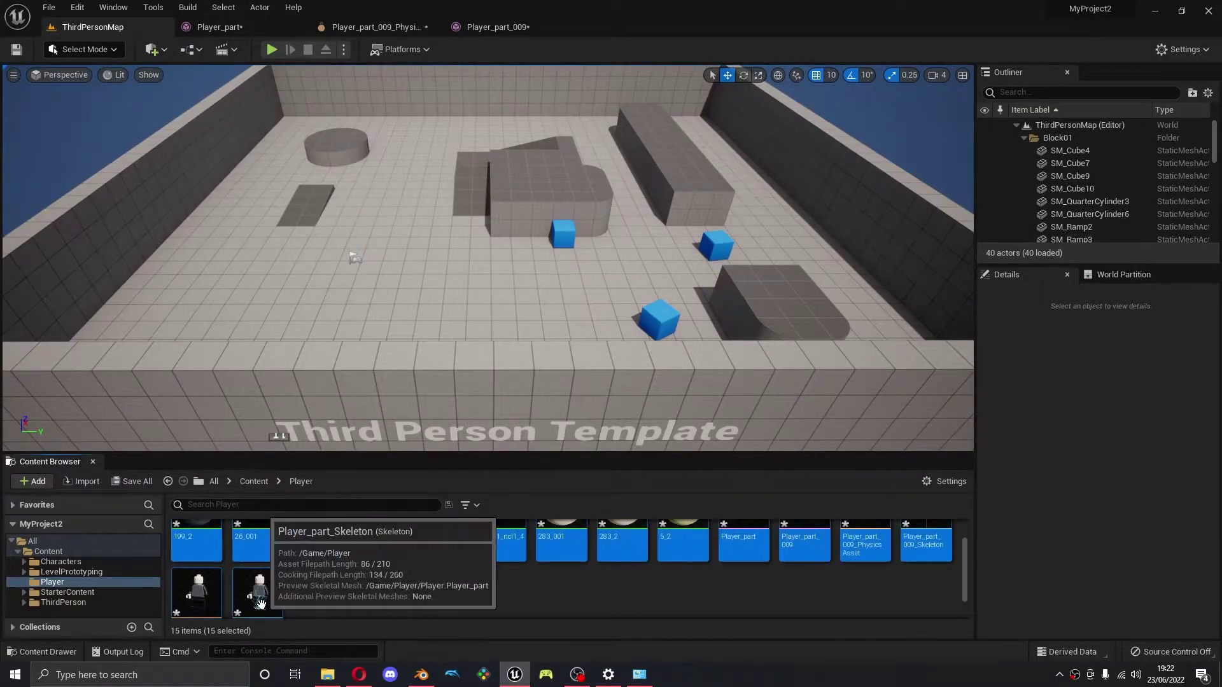
pyautogui.press('Delete')
pyautogui.click(583, 543)
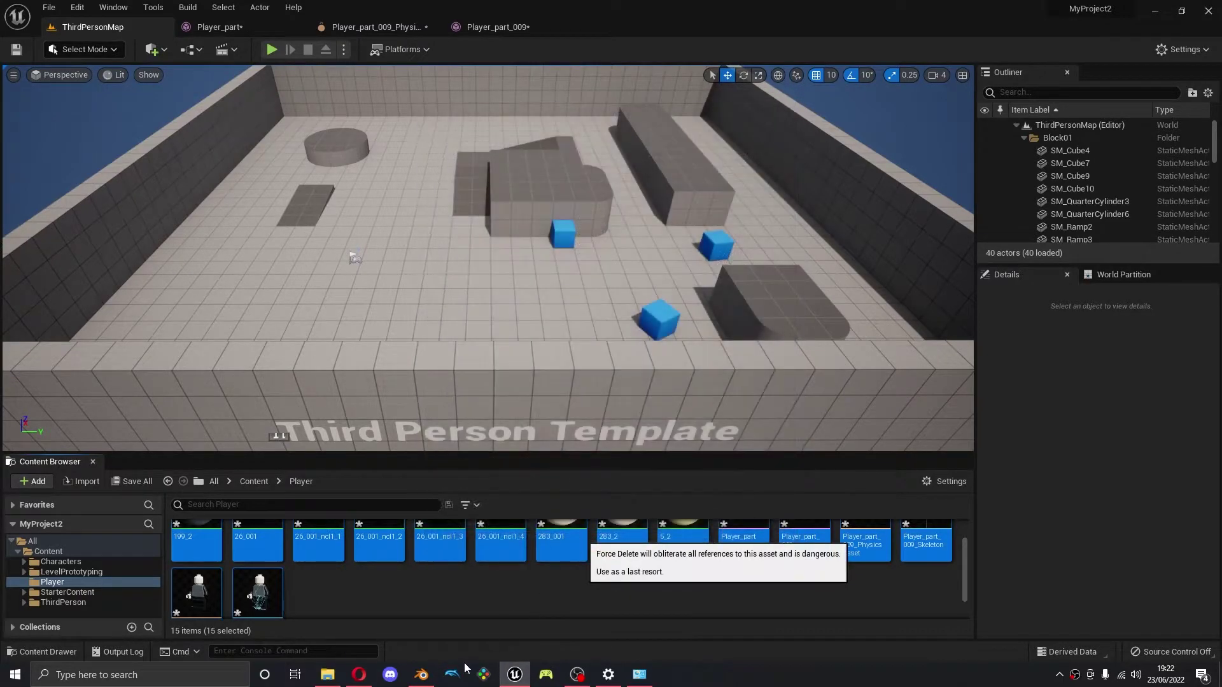
# Back in Blender, select both of the minifigure's arm-and-hand pieces
pyautogui.click(422, 675)
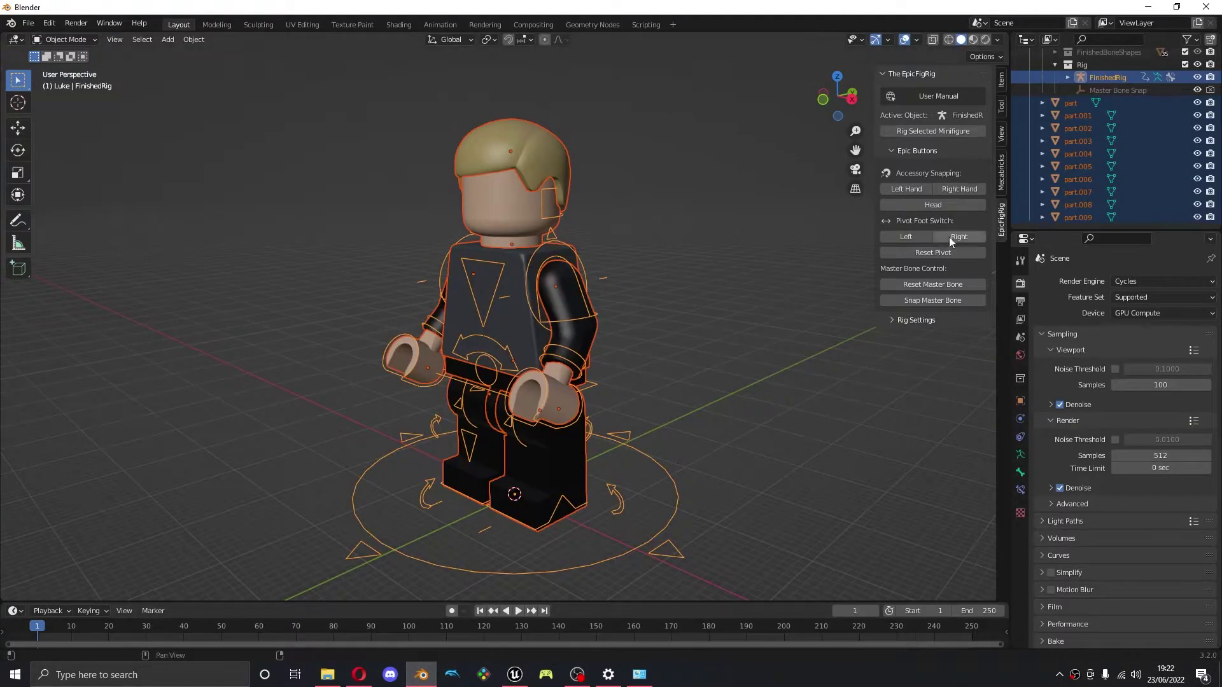
pyautogui.click(740, 308)
pyautogui.moveTo(601, 518); pyautogui.dragTo(580, 564, button='middle')
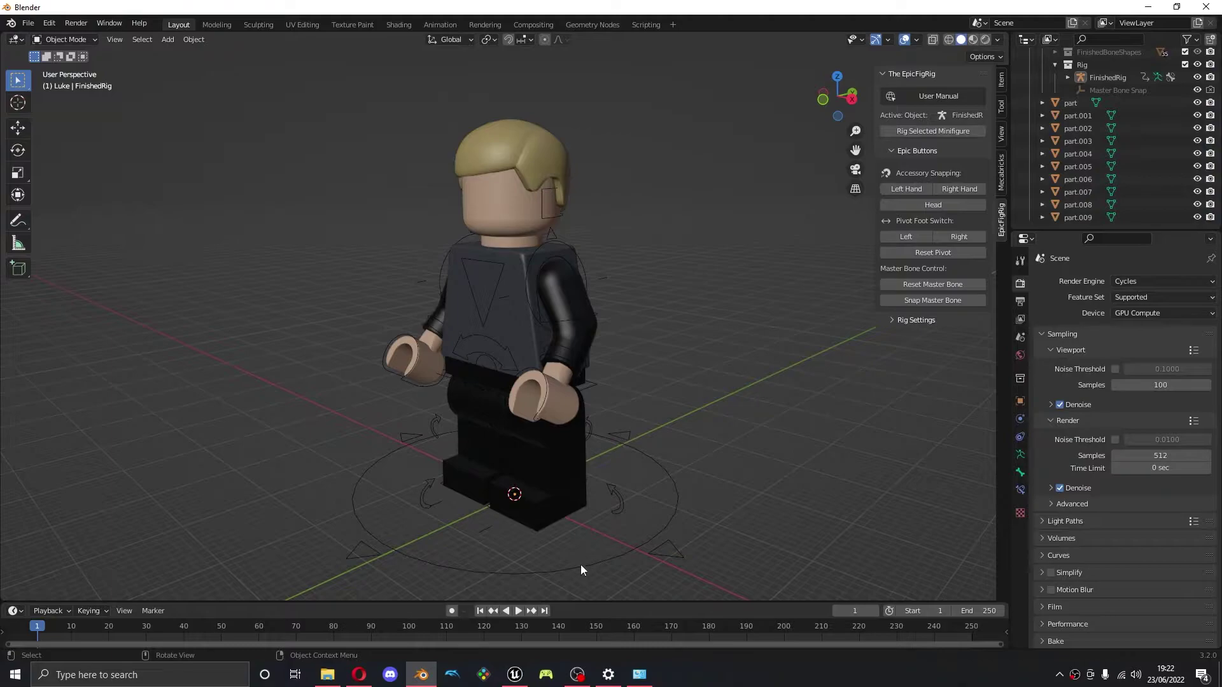
pyautogui.moveTo(526, 491); pyautogui.dragTo(381, 350, button='middle')
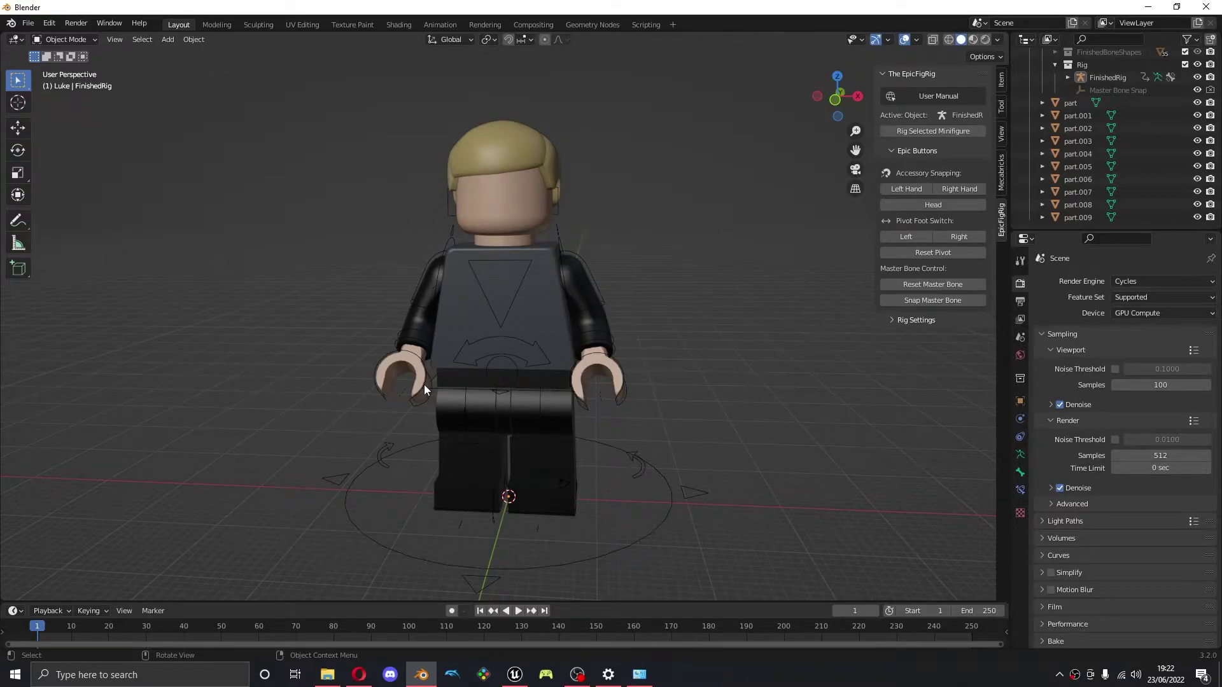
pyautogui.click(408, 373)
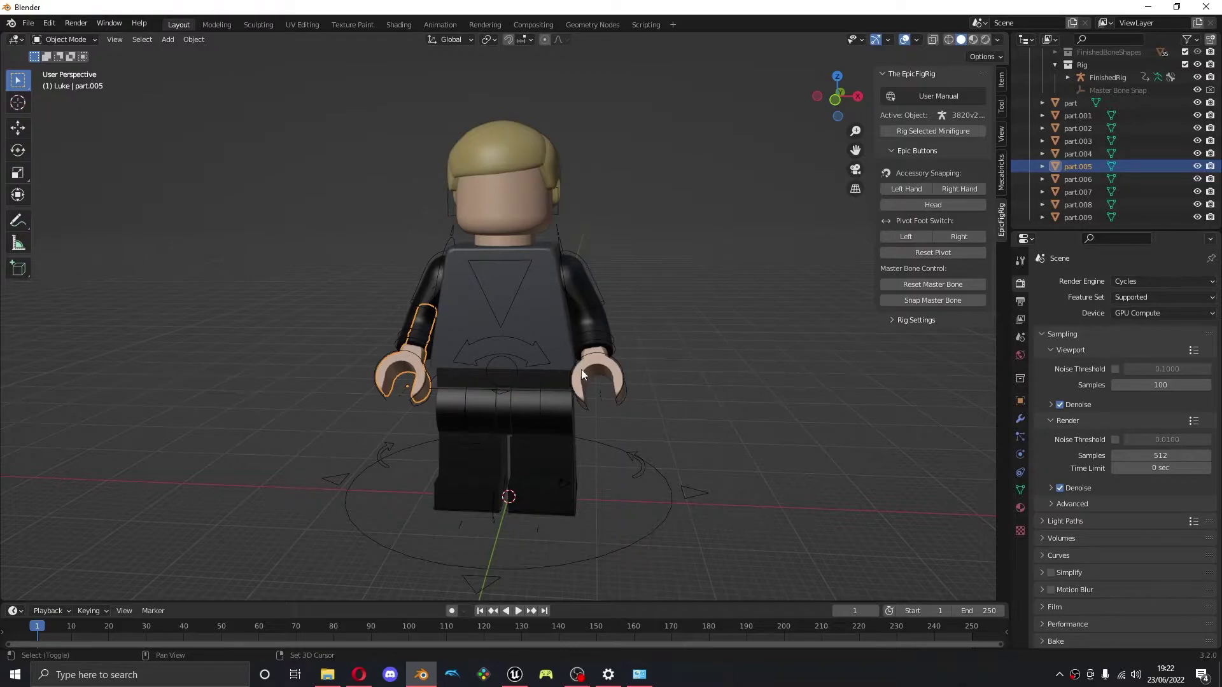
pyautogui.keyDown('shift'); pyautogui.click(596, 373); pyautogui.keyUp('shift')
# Apply Make Single User > Object & Data & Materials to both arm pieces
pyautogui.click(189, 39)
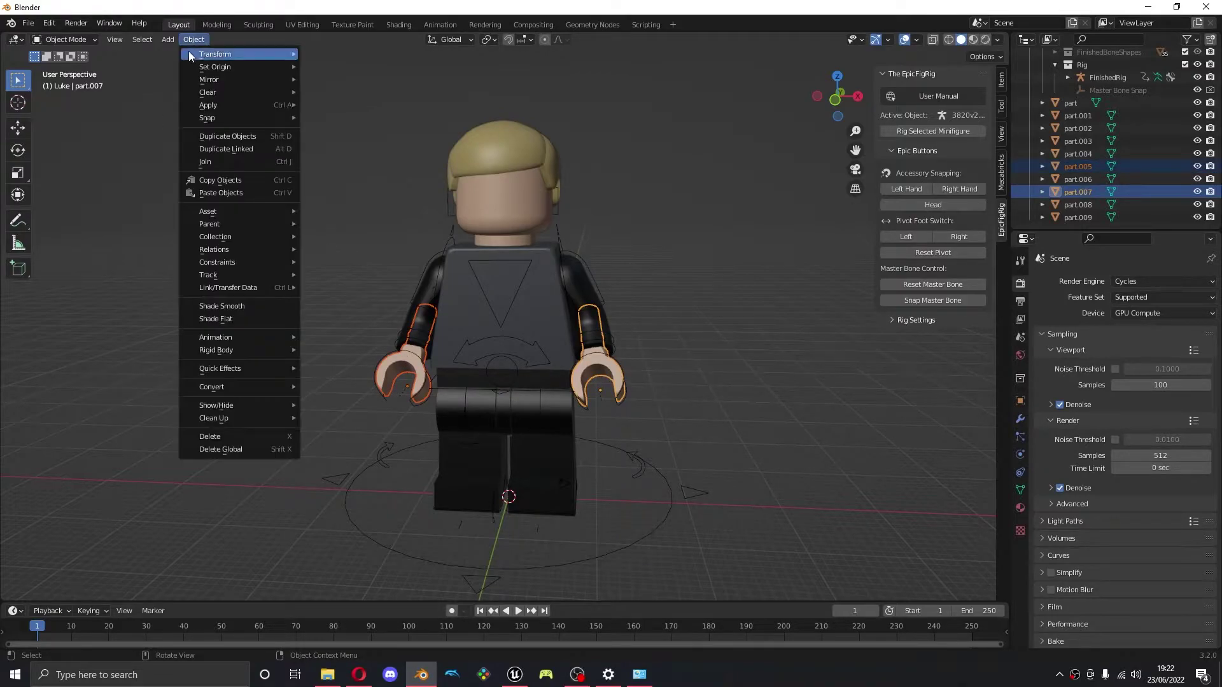
pyautogui.click(190, 39)
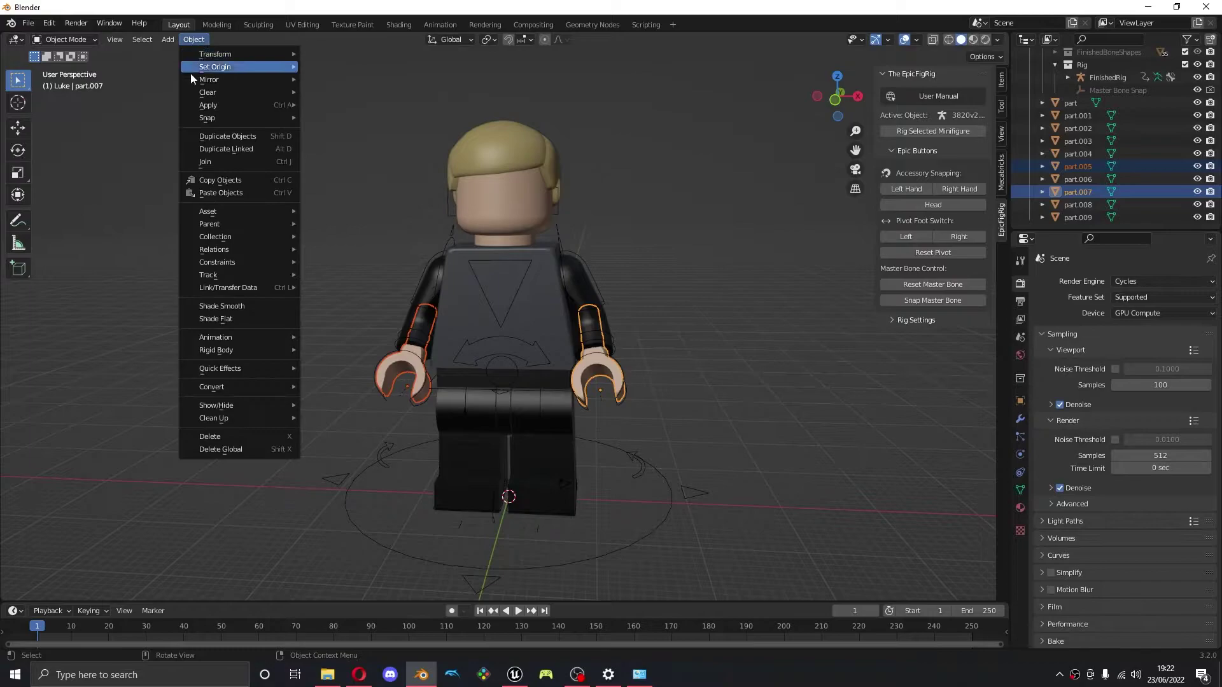
pyautogui.moveTo(226, 252)
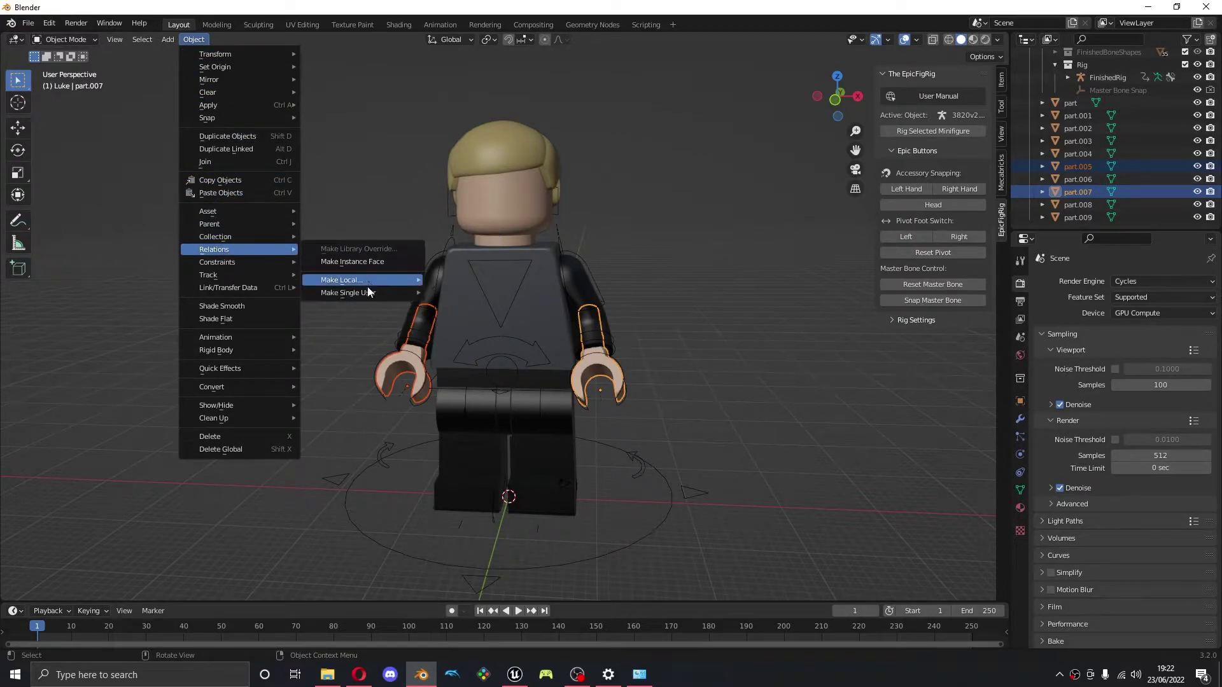
pyautogui.moveTo(406, 294)
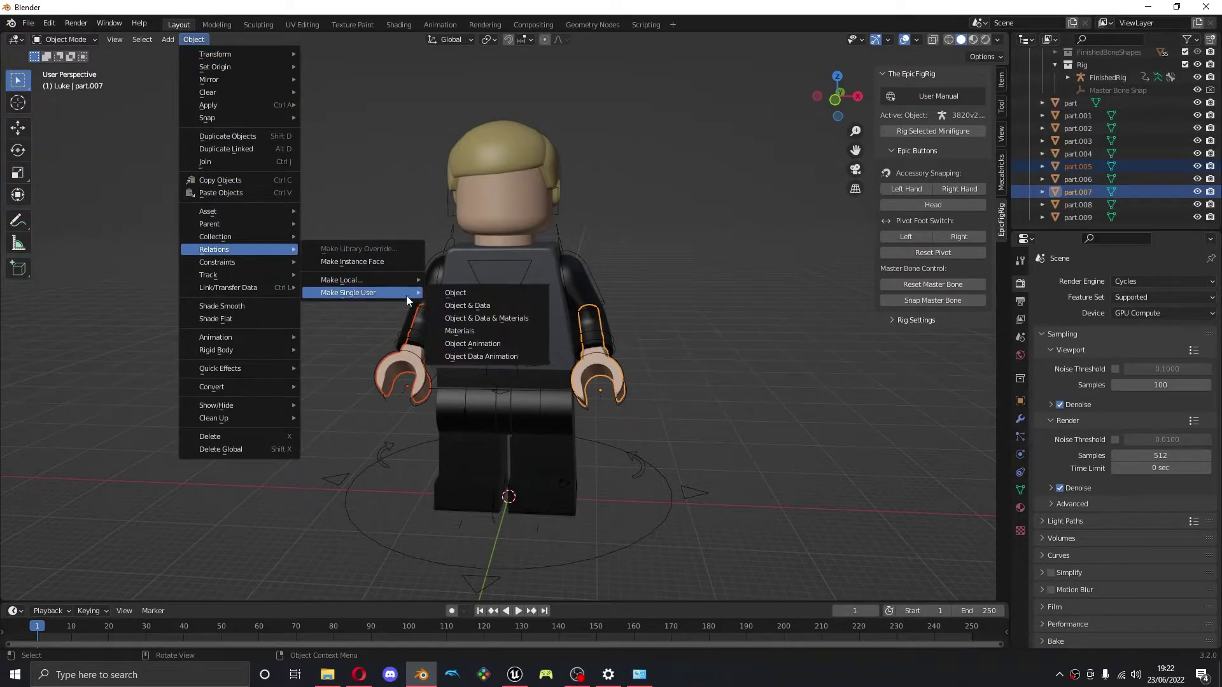
pyautogui.click(521, 319)
pyautogui.click(614, 356)
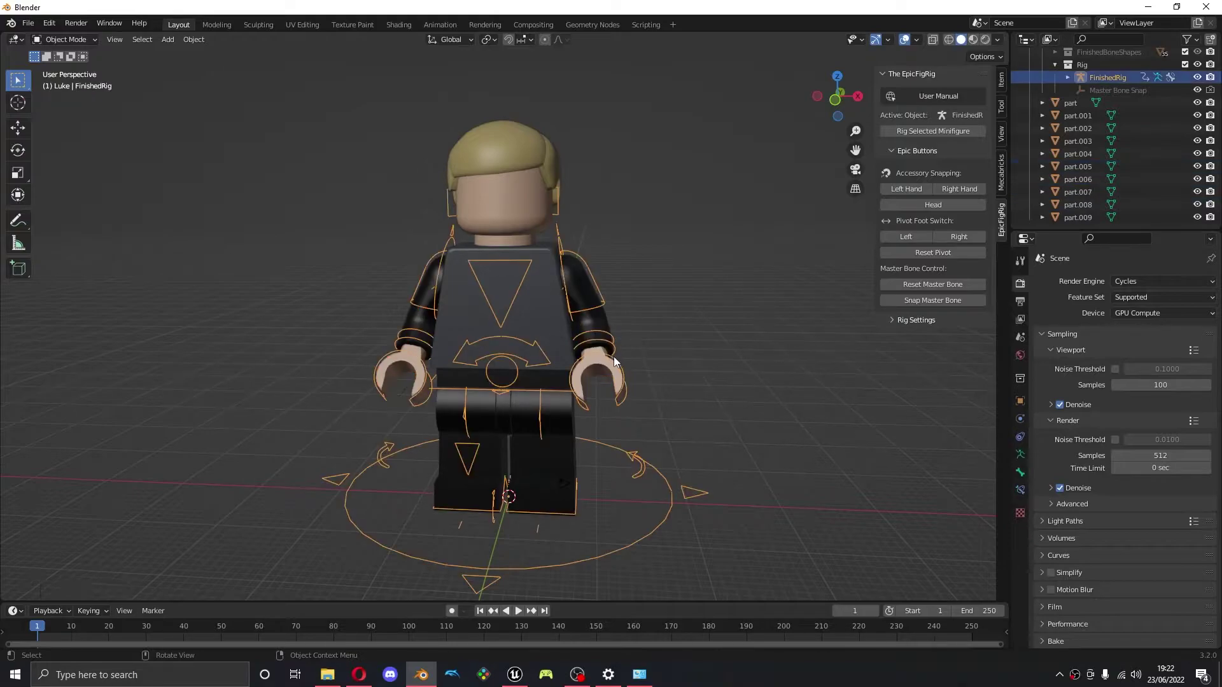
pyautogui.click(604, 369)
pyautogui.click(395, 386)
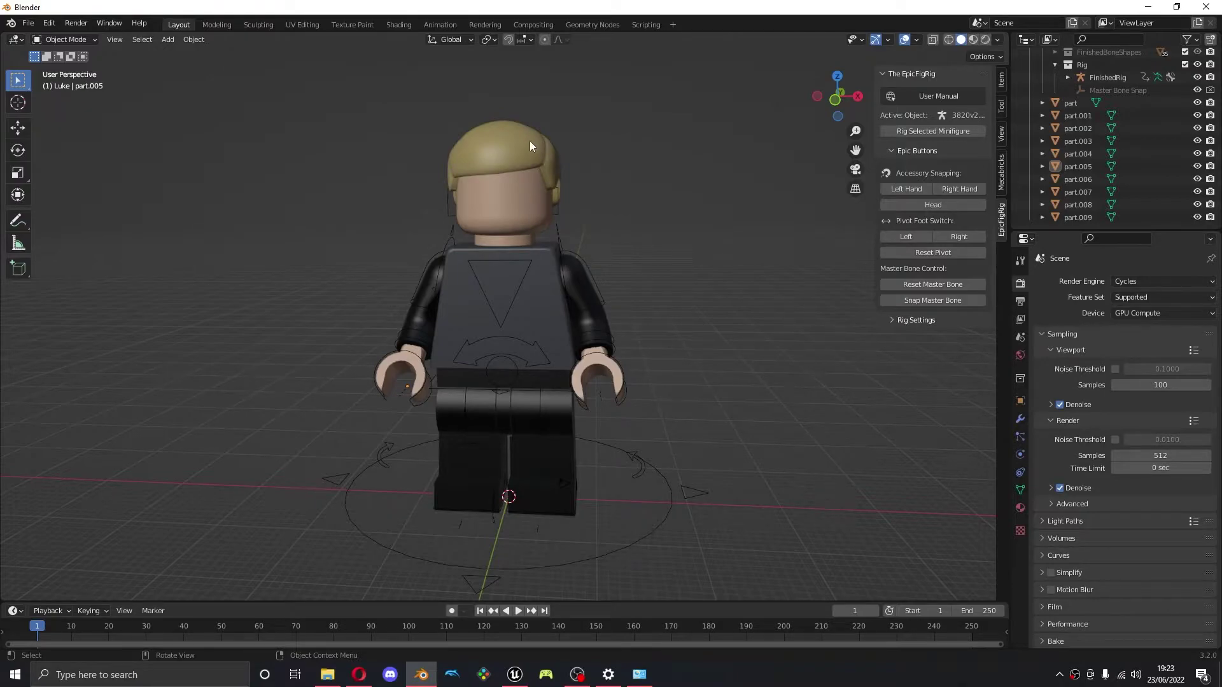
# Select FinishedRig and tick In Front under its Armature Viewport Display settings
pyautogui.click(521, 159)
pyautogui.click(664, 495)
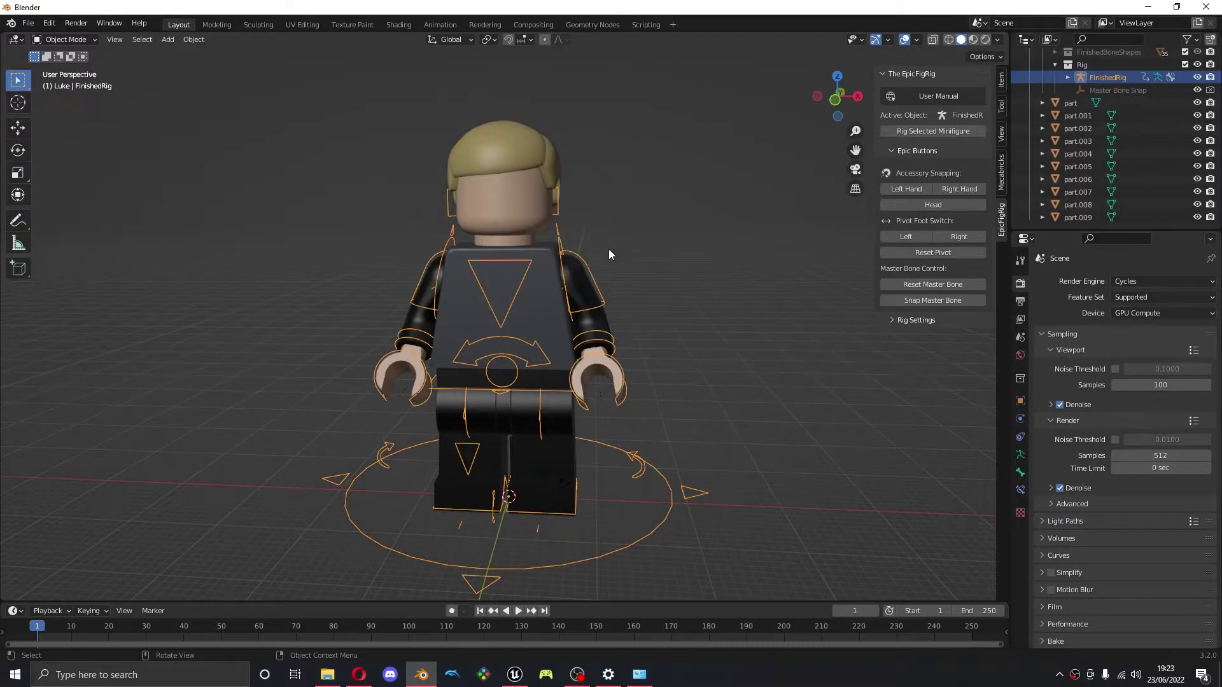
pyautogui.moveTo(599, 270); pyautogui.dragTo(551, 174, button='middle')
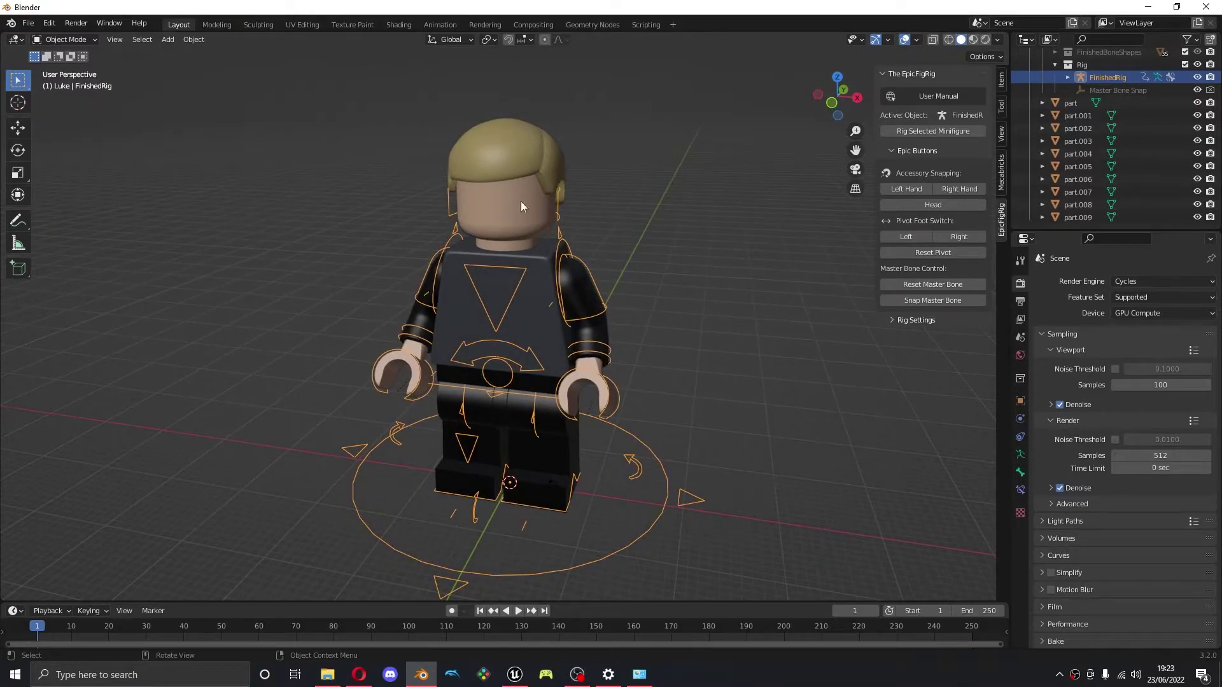
pyautogui.click(652, 281)
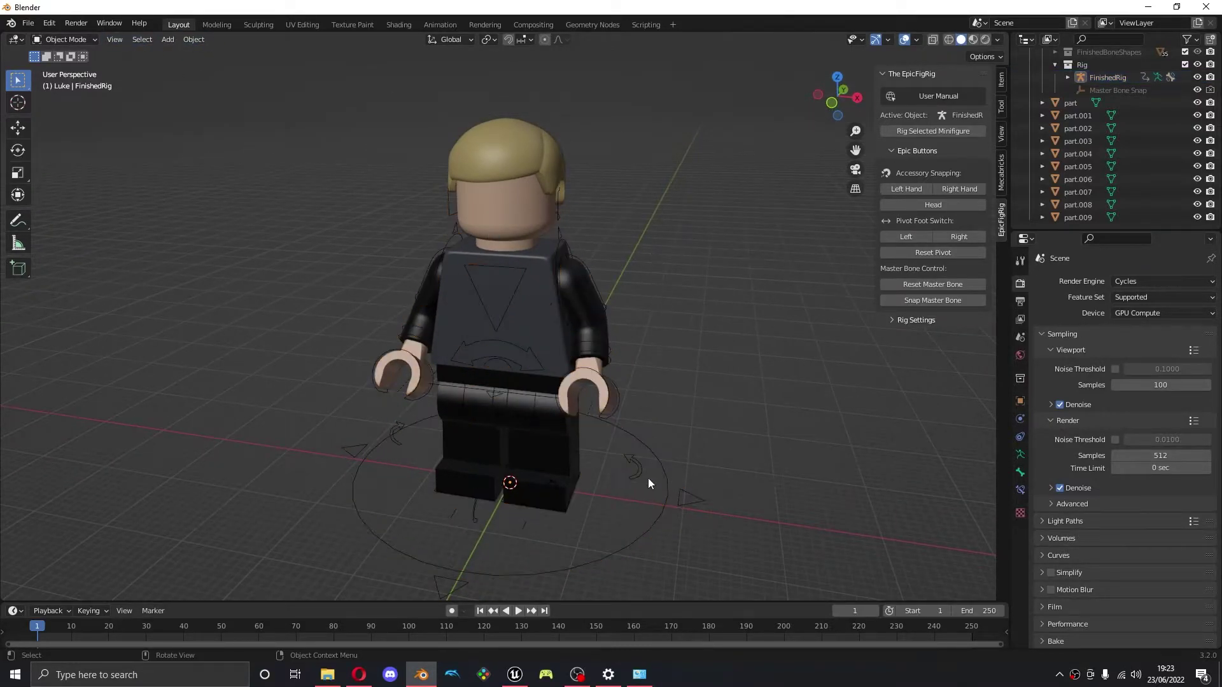
pyautogui.click(661, 480)
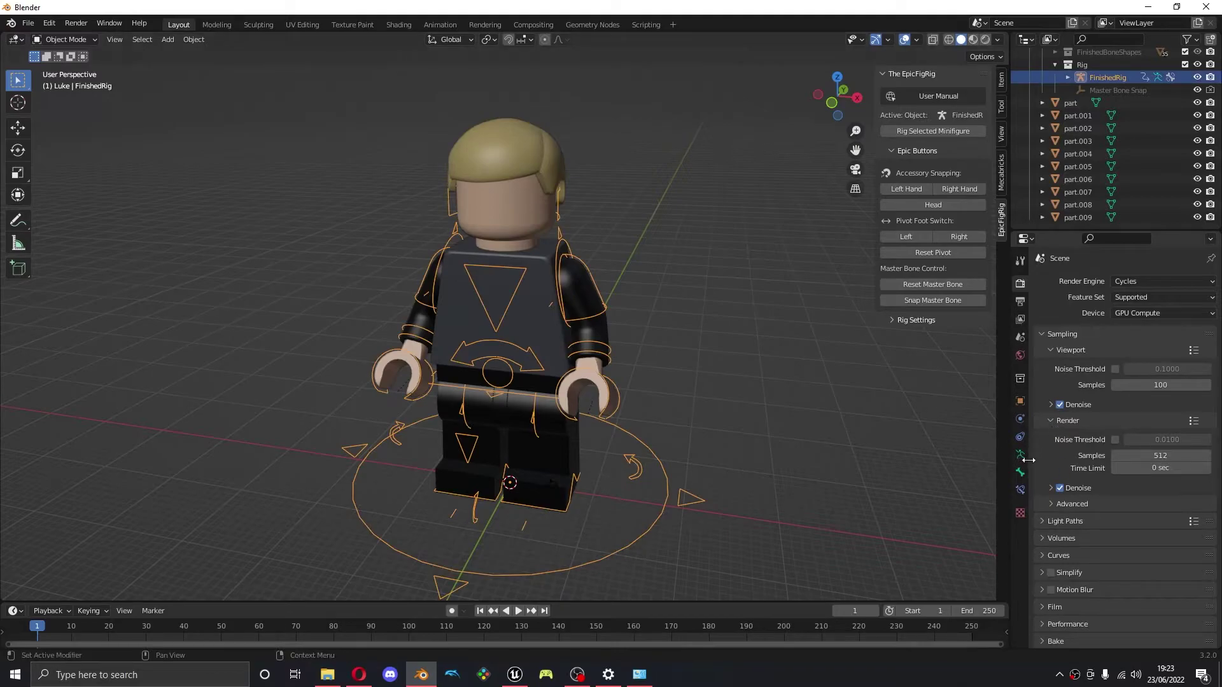
pyautogui.click(849, 448)
pyautogui.click(651, 510)
pyautogui.click(1020, 454)
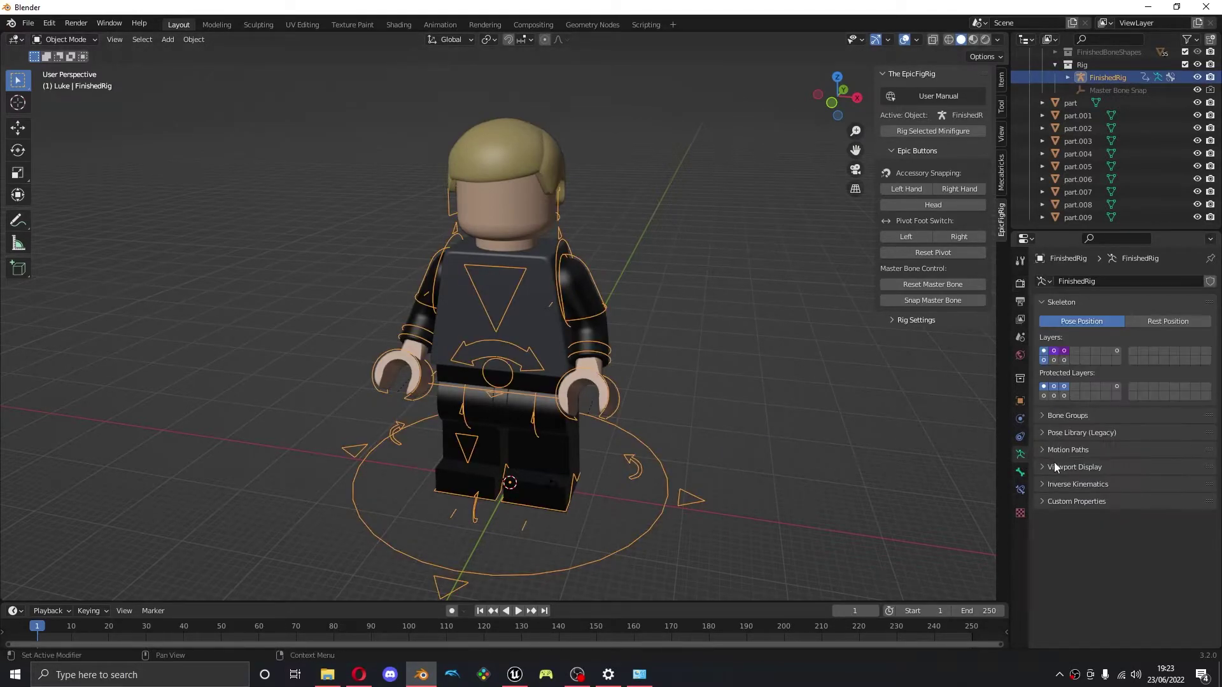
pyautogui.click(1054, 467)
pyautogui.click(1111, 544)
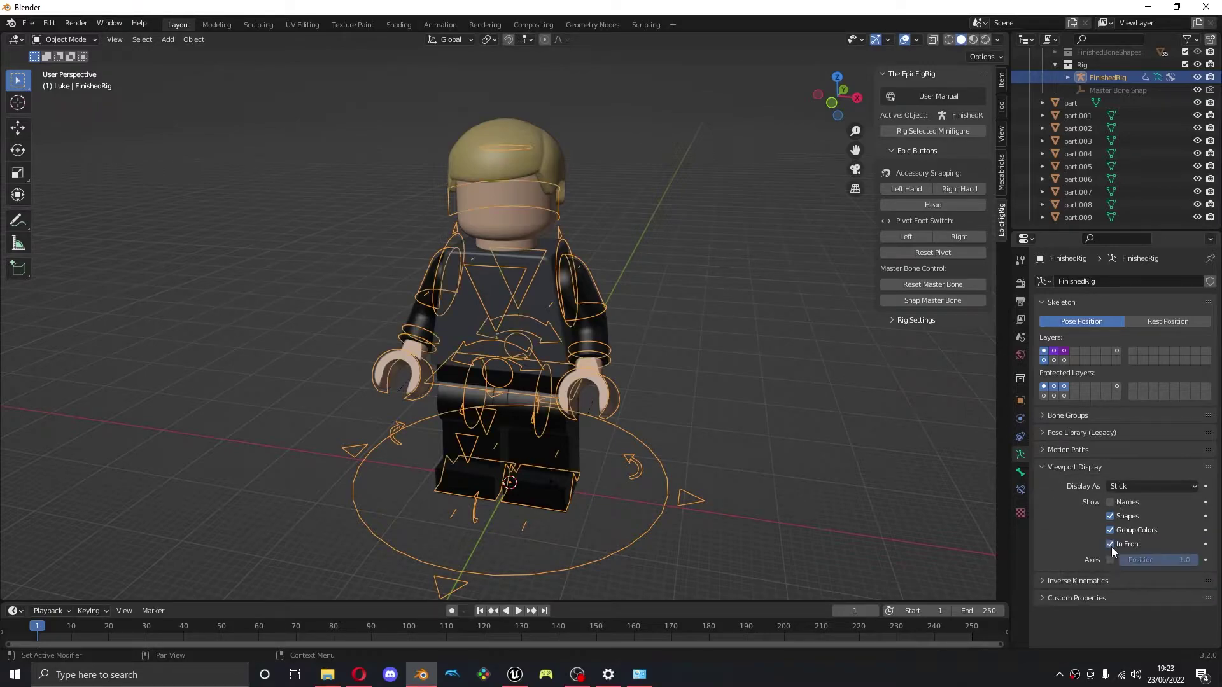
pyautogui.click(694, 243)
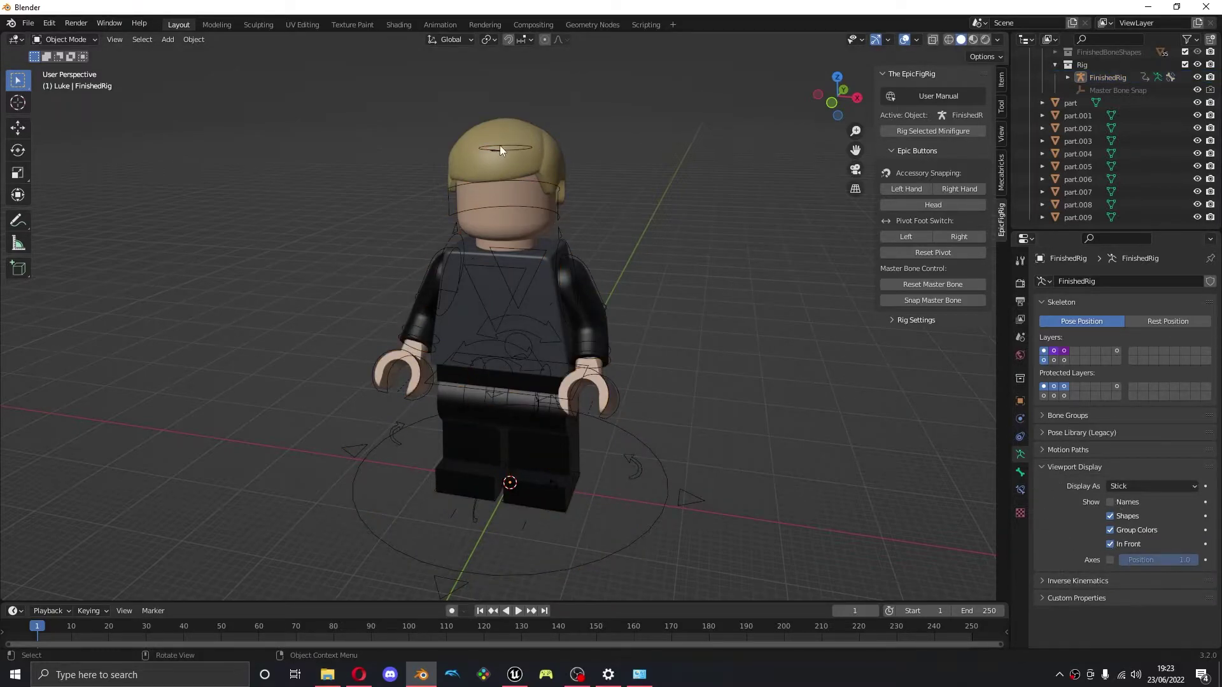
# Parent the hair piece to the rig's Head Accessory bone in Pose Mode using Ctrl+P > Bone
pyautogui.click(529, 159)
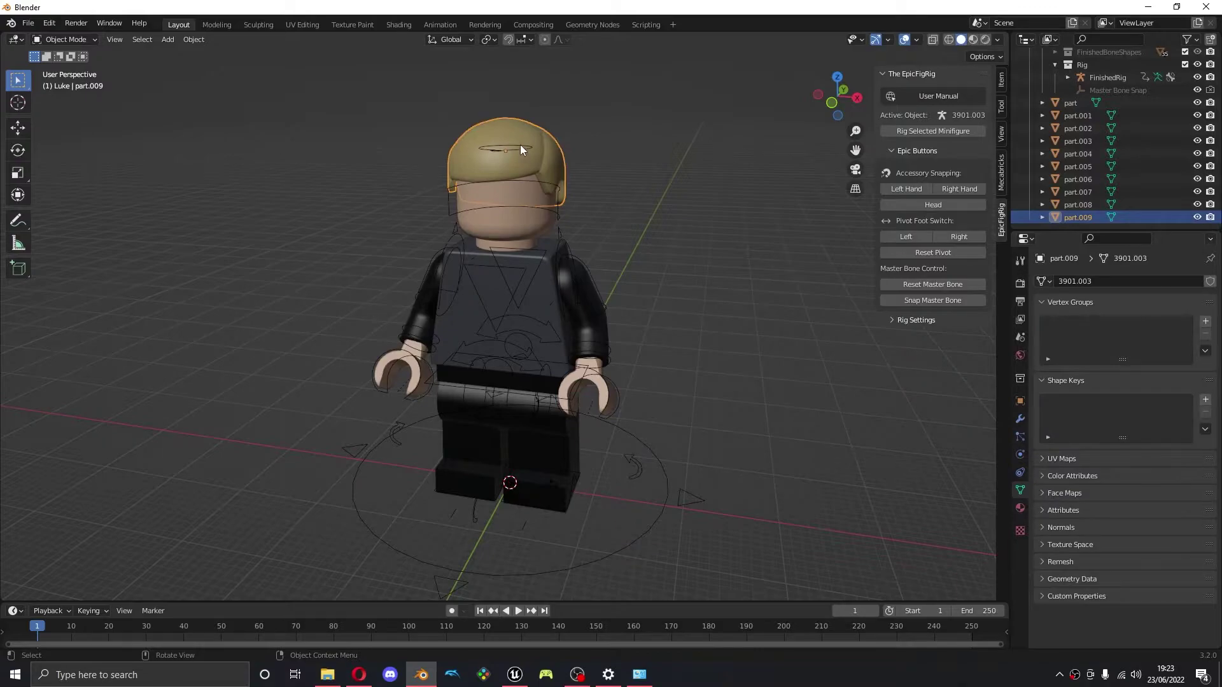
pyautogui.keyDown('shift'); pyautogui.click(532, 147); pyautogui.keyUp('shift')
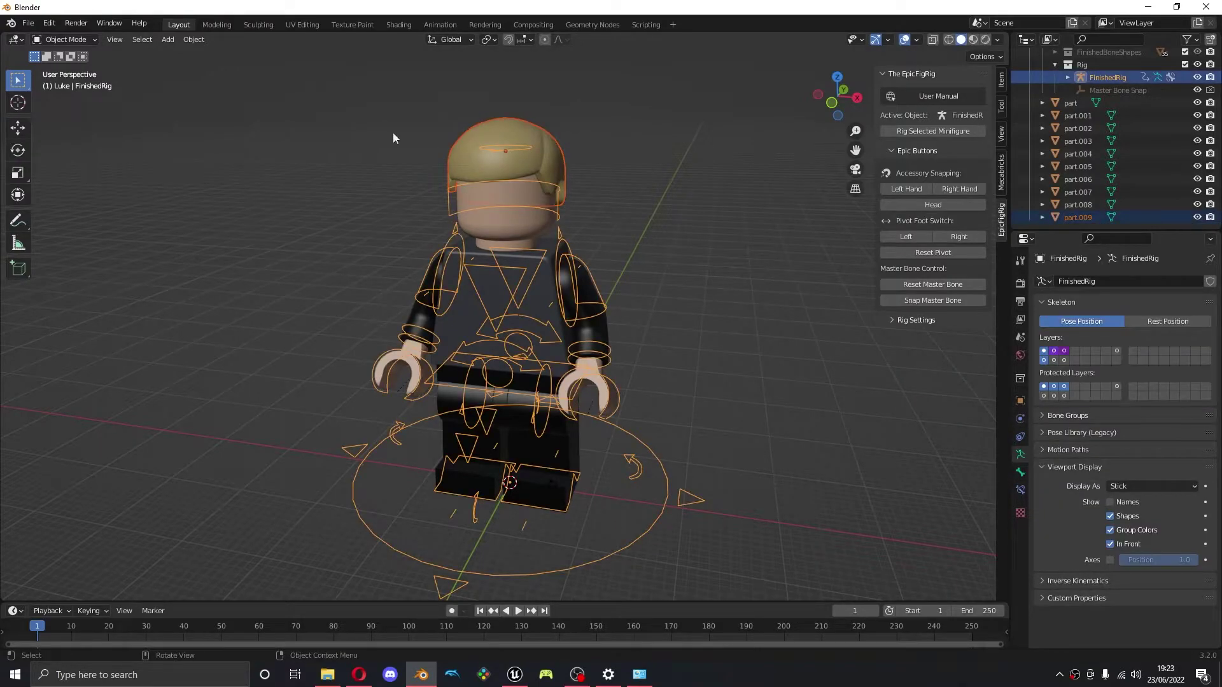
pyautogui.click(63, 40)
pyautogui.click(80, 82)
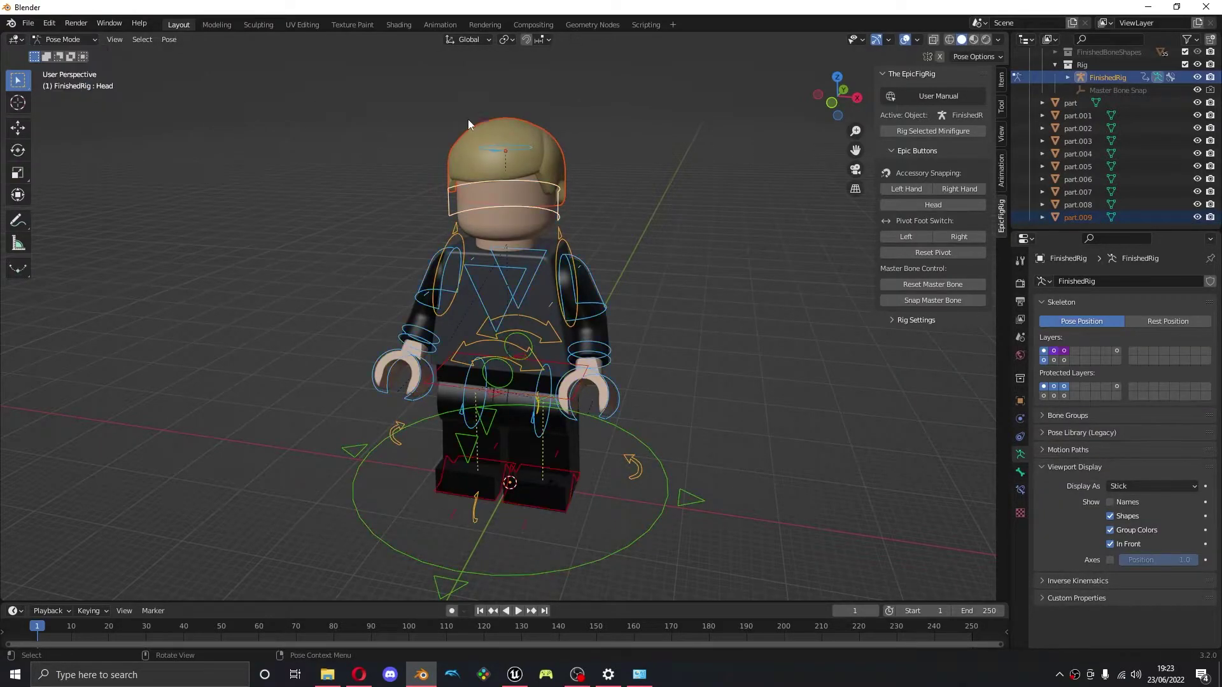
pyautogui.click(522, 148)
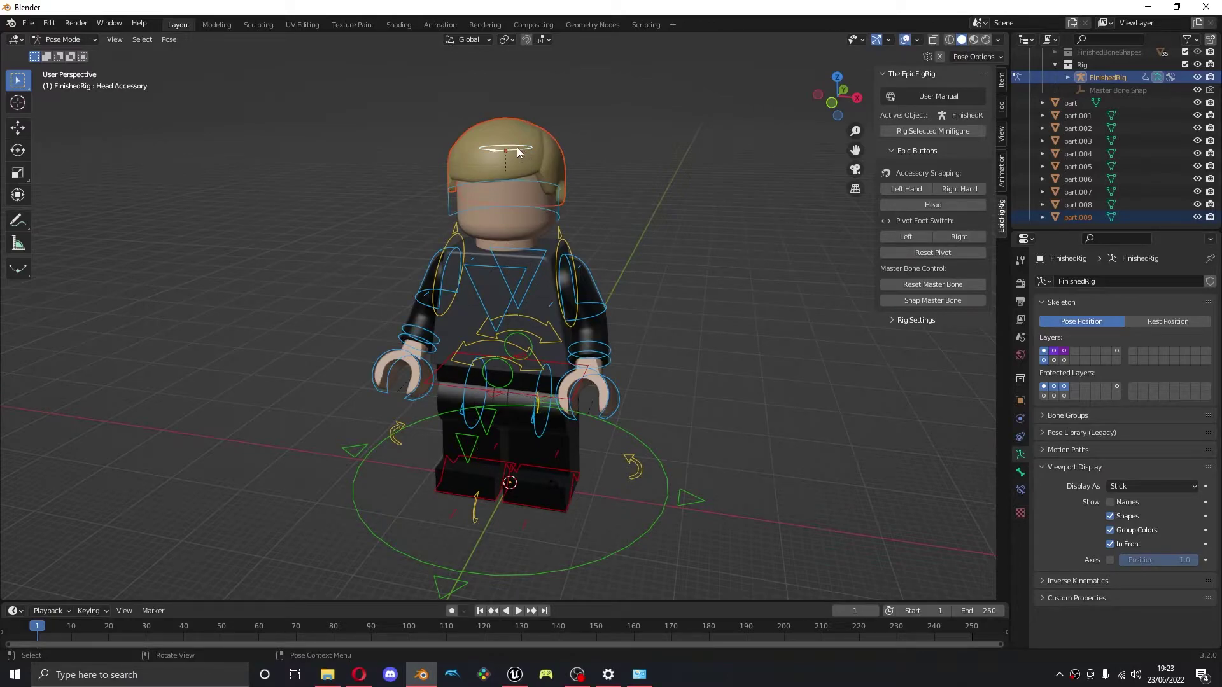
pyautogui.hotkey('ctrl', 'p')
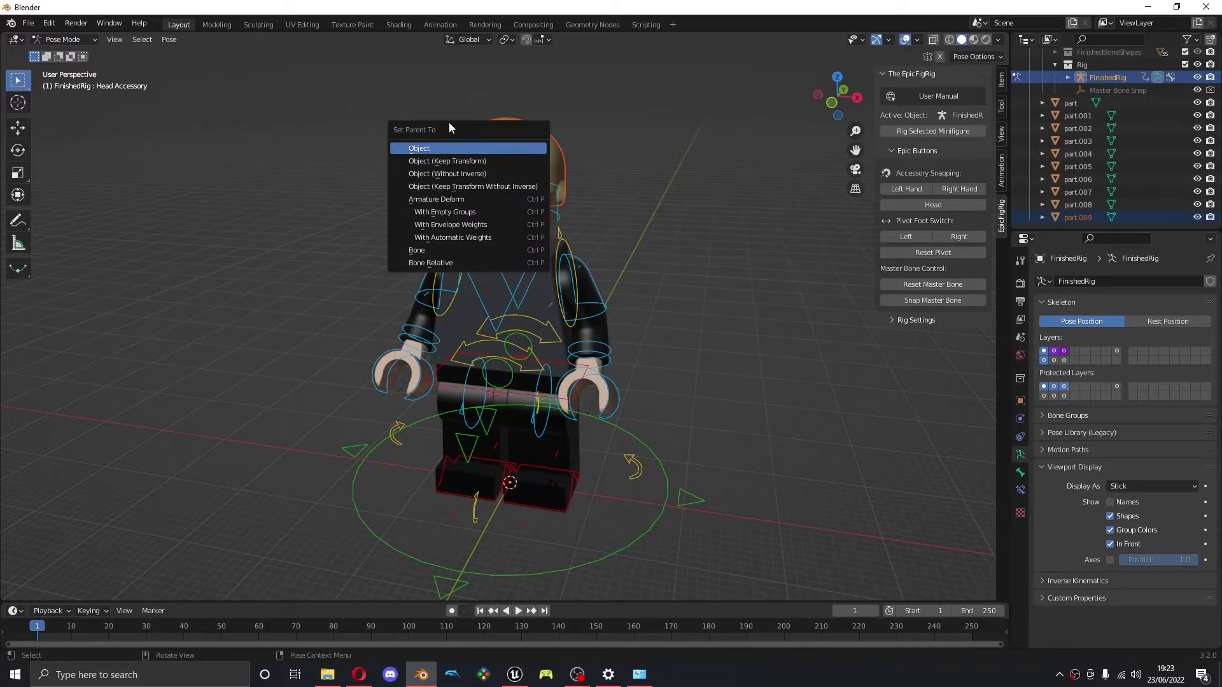
pyautogui.click(430, 248)
# Test-rotate the hair bone to check the hair follows, then cancel and deselect
pyautogui.click(483, 159)
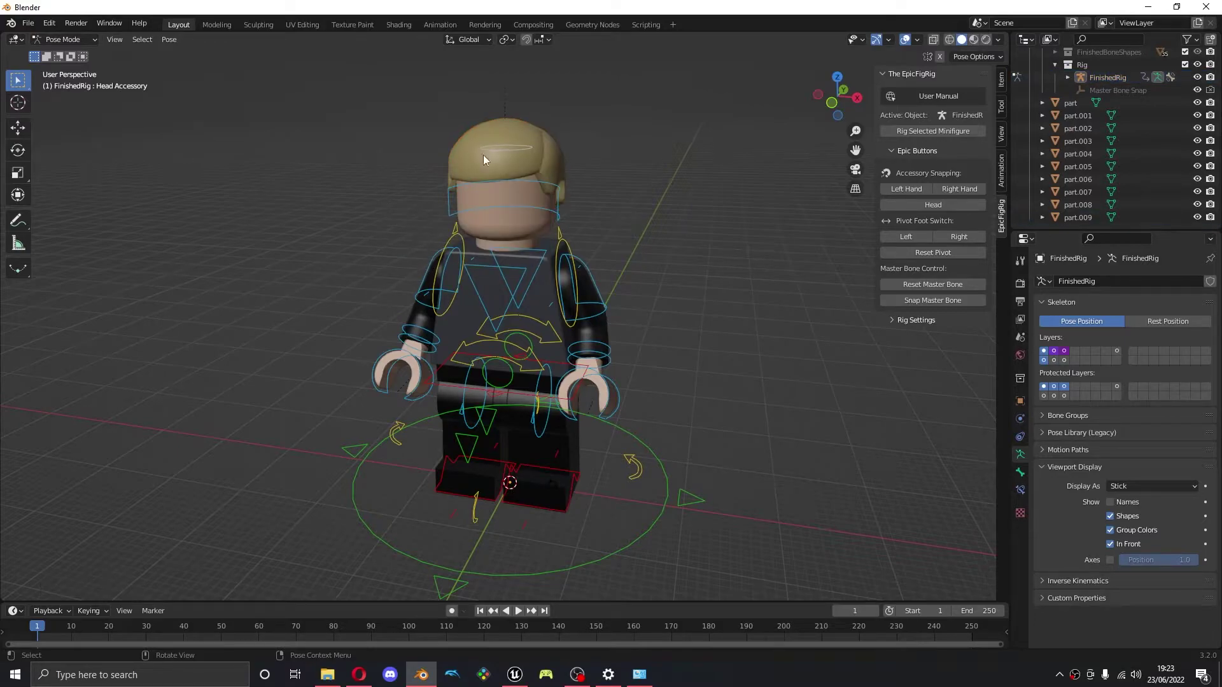
pyautogui.click(530, 144)
pyautogui.press('r')
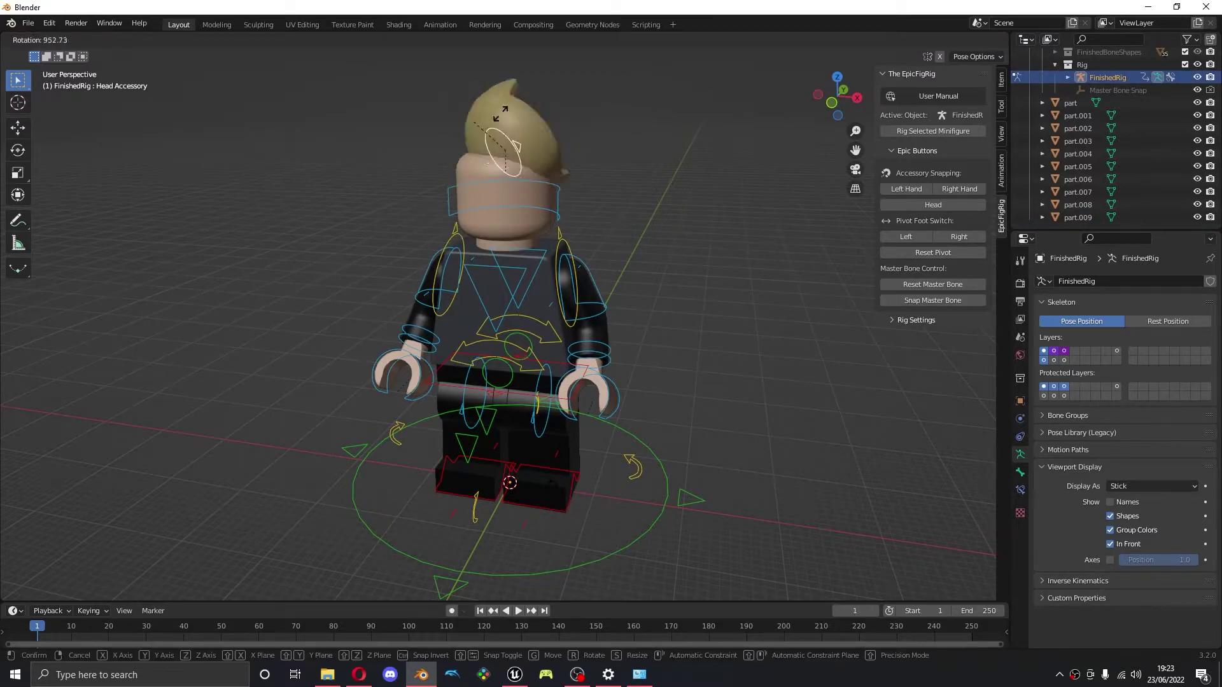
pyautogui.rightClick(491, 258)
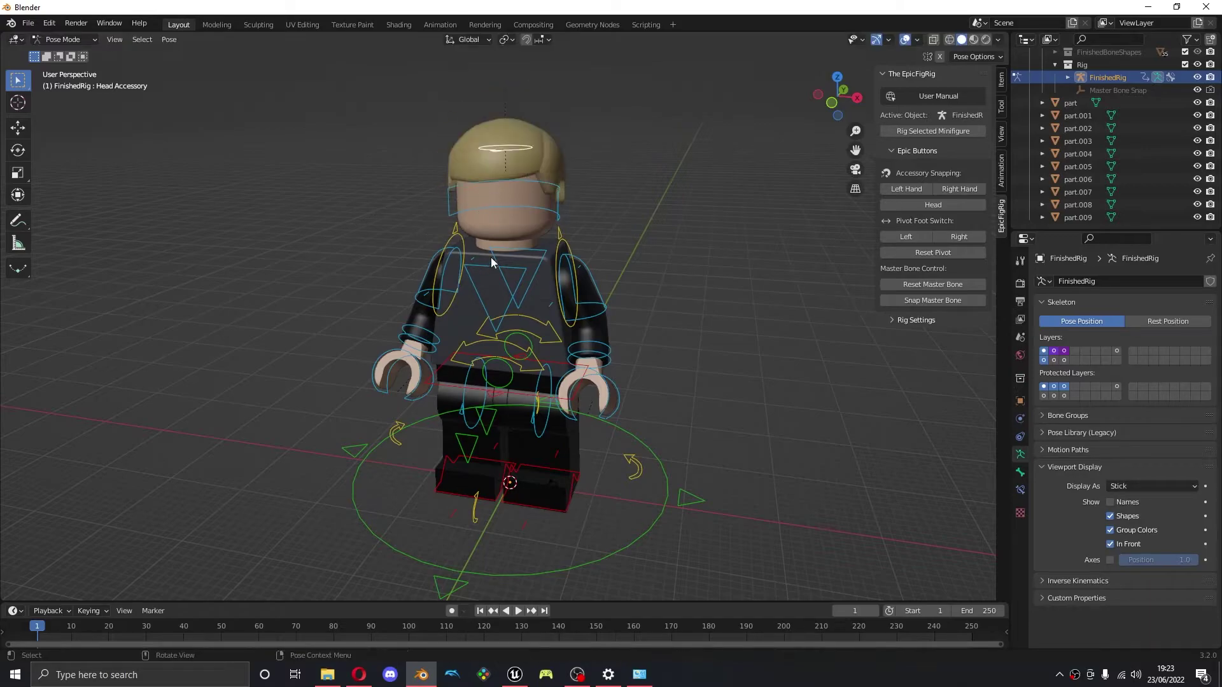
pyautogui.click(164, 192)
pyautogui.rightClick(212, 185)
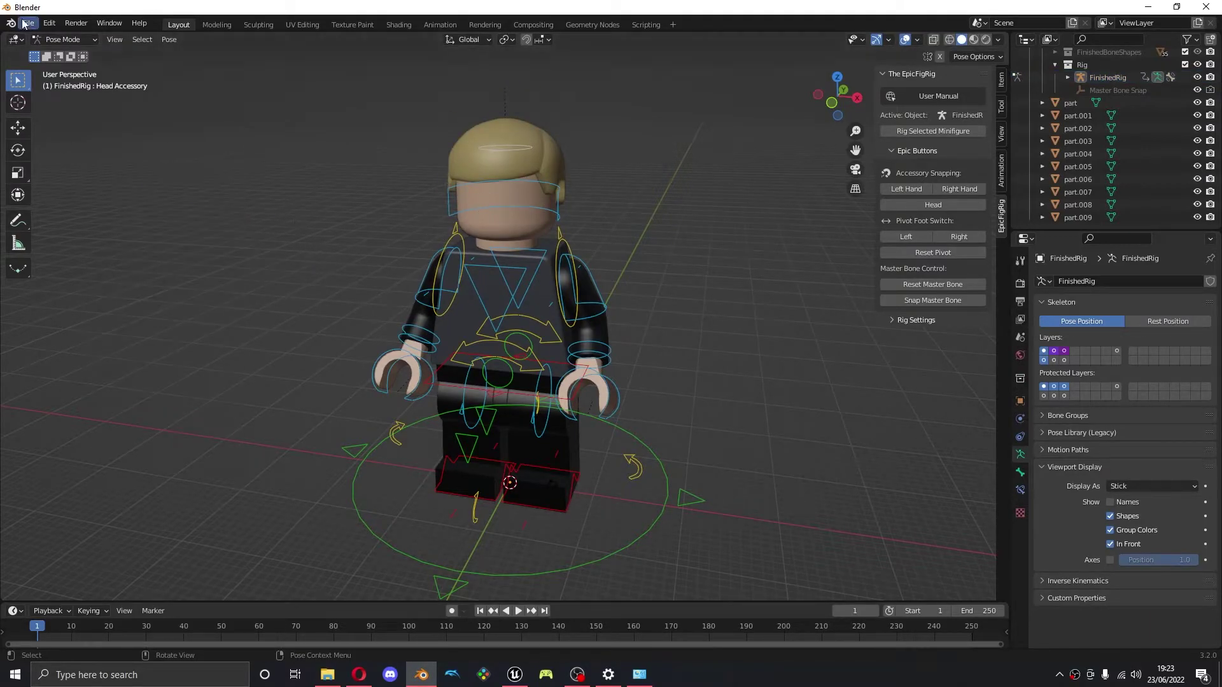
# In Object Mode, select parts part through part.009 with FinishedRig as the active object
pyautogui.click(50, 40)
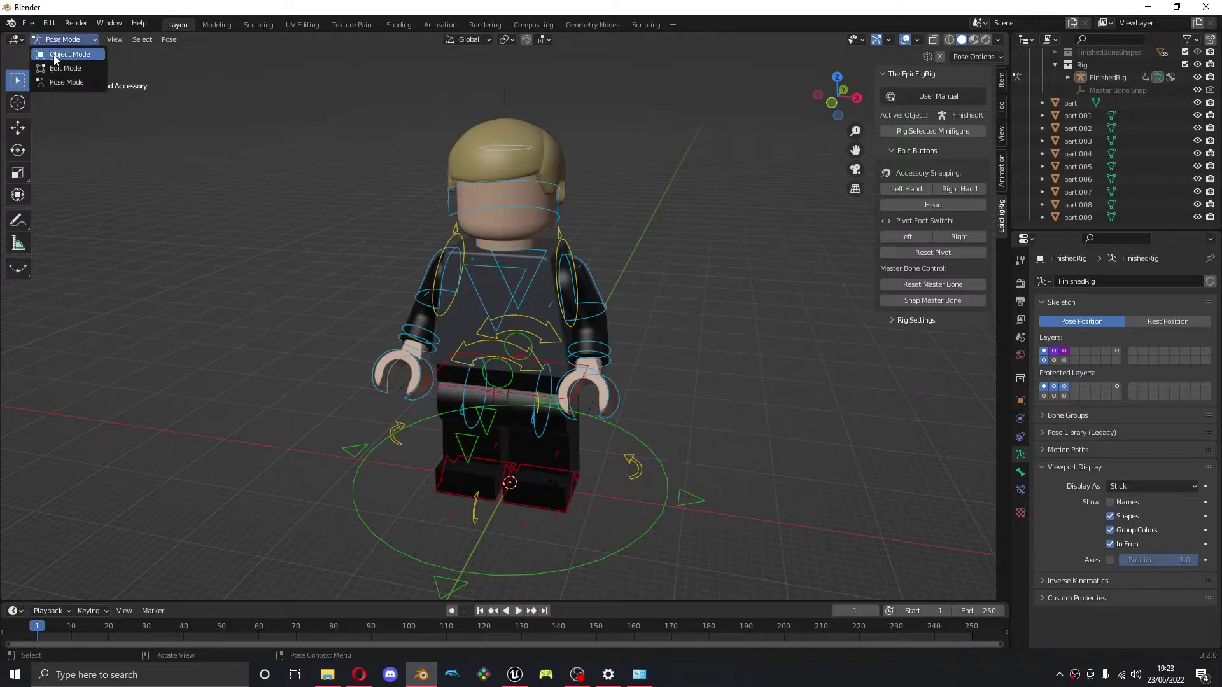
pyautogui.click(55, 56)
pyautogui.click(1072, 103)
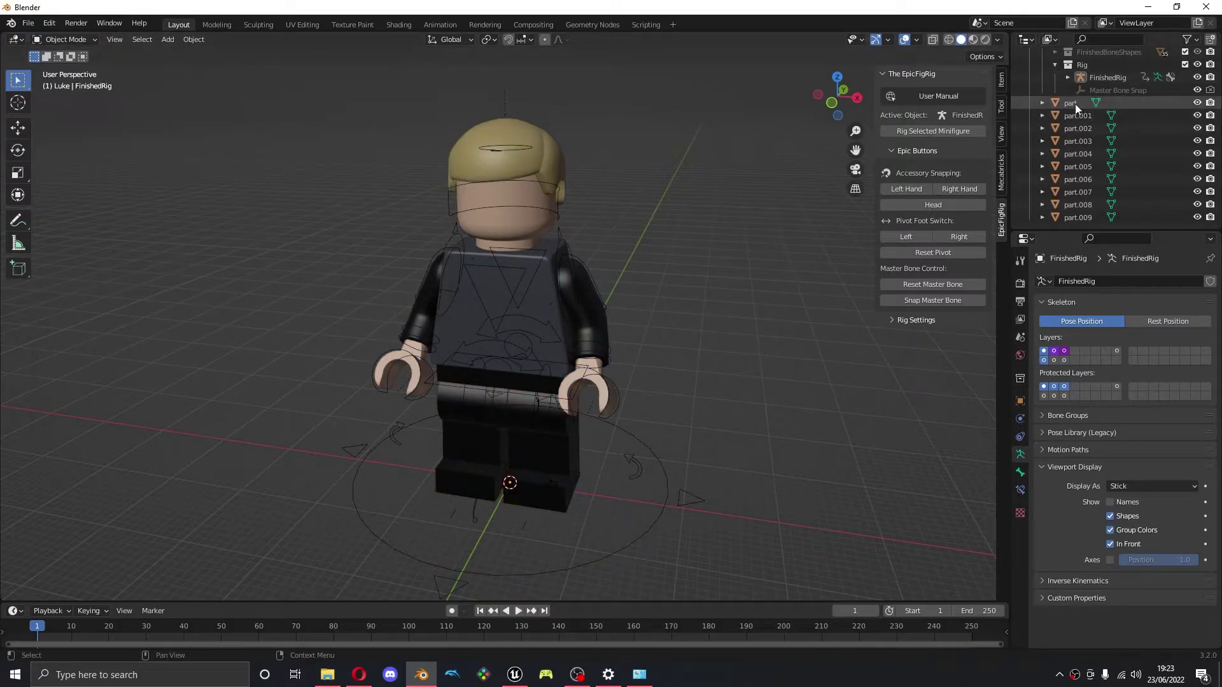
pyautogui.keyDown('shift'); pyautogui.click(1082, 221); pyautogui.keyUp('shift')
pyautogui.keyDown('ctrl'); pyautogui.click(1119, 79); pyautogui.keyUp('ctrl')
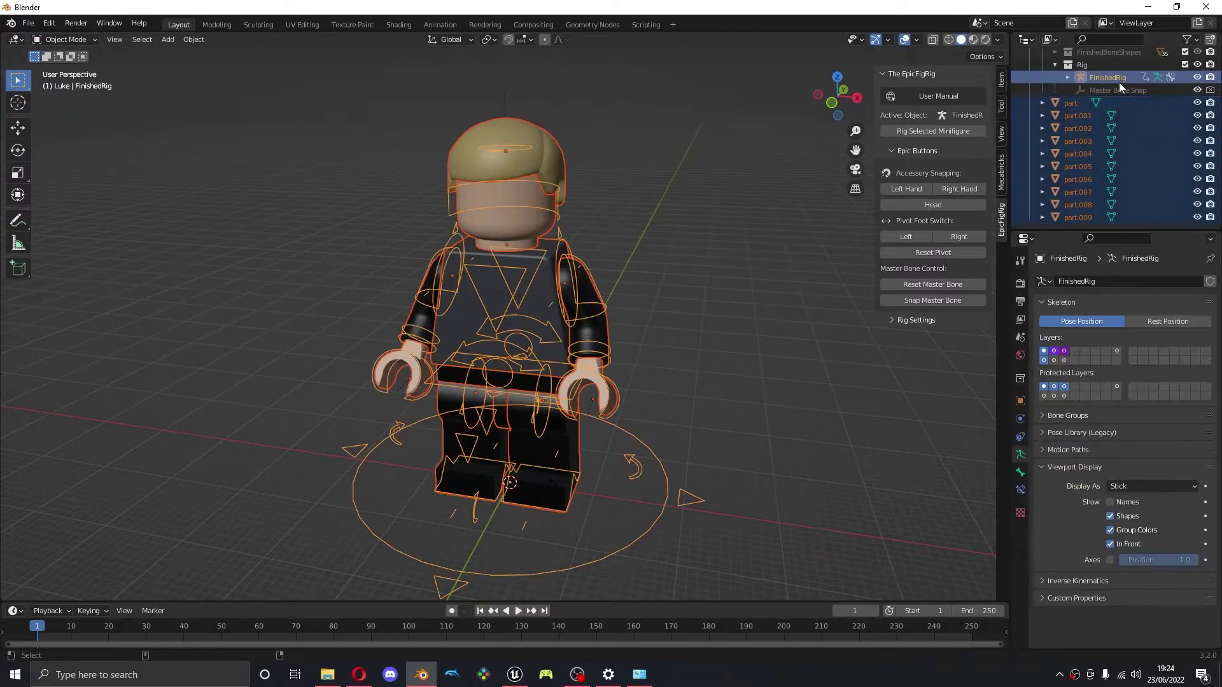
# Export the selected rig and parts as Player.fbx via File > Export > FBX
pyautogui.click(25, 24)
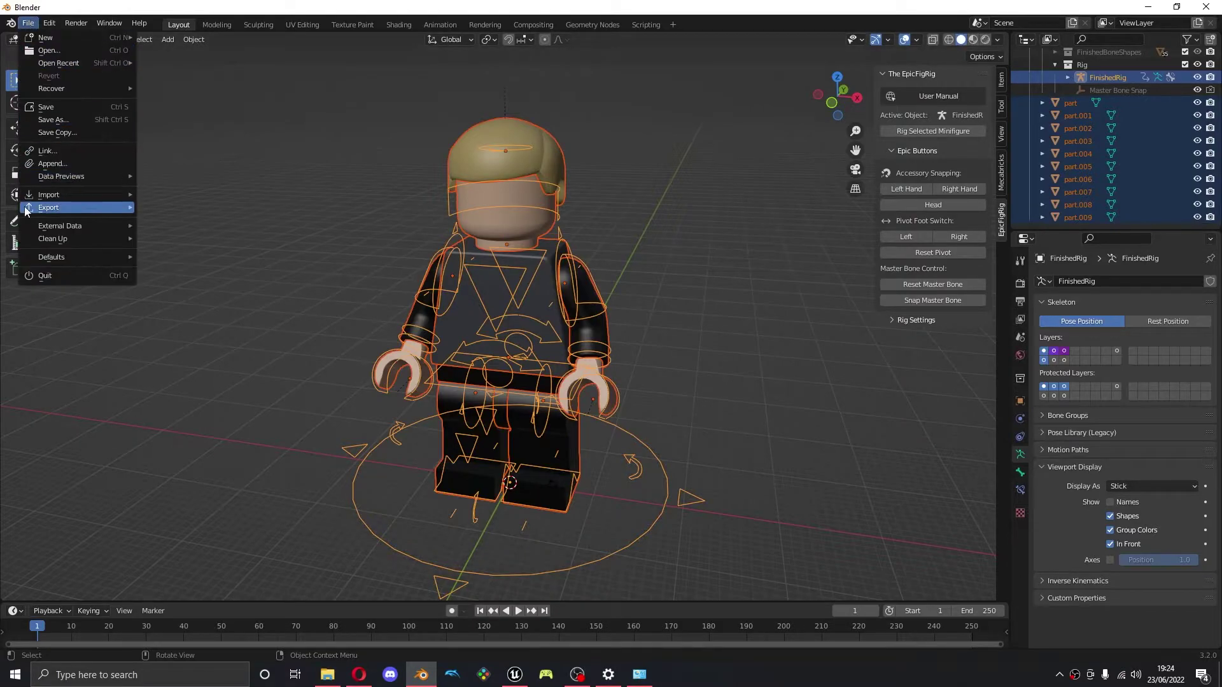
pyautogui.moveTo(25, 210)
pyautogui.click(177, 316)
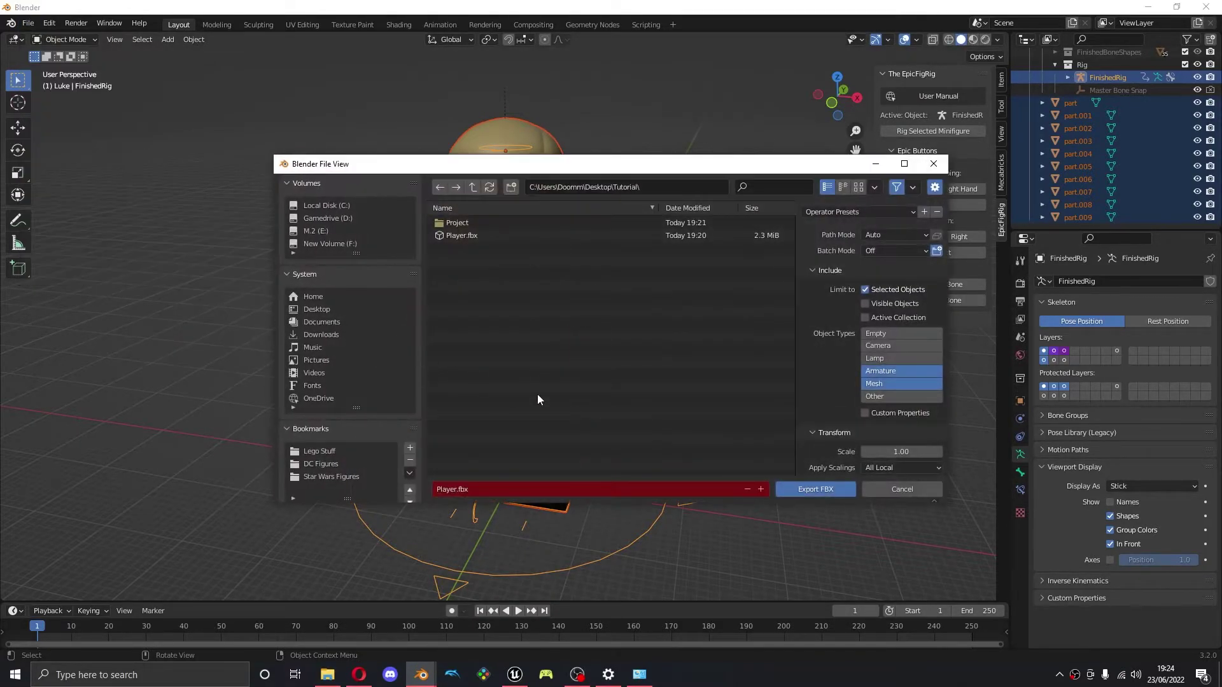
pyautogui.click(826, 493)
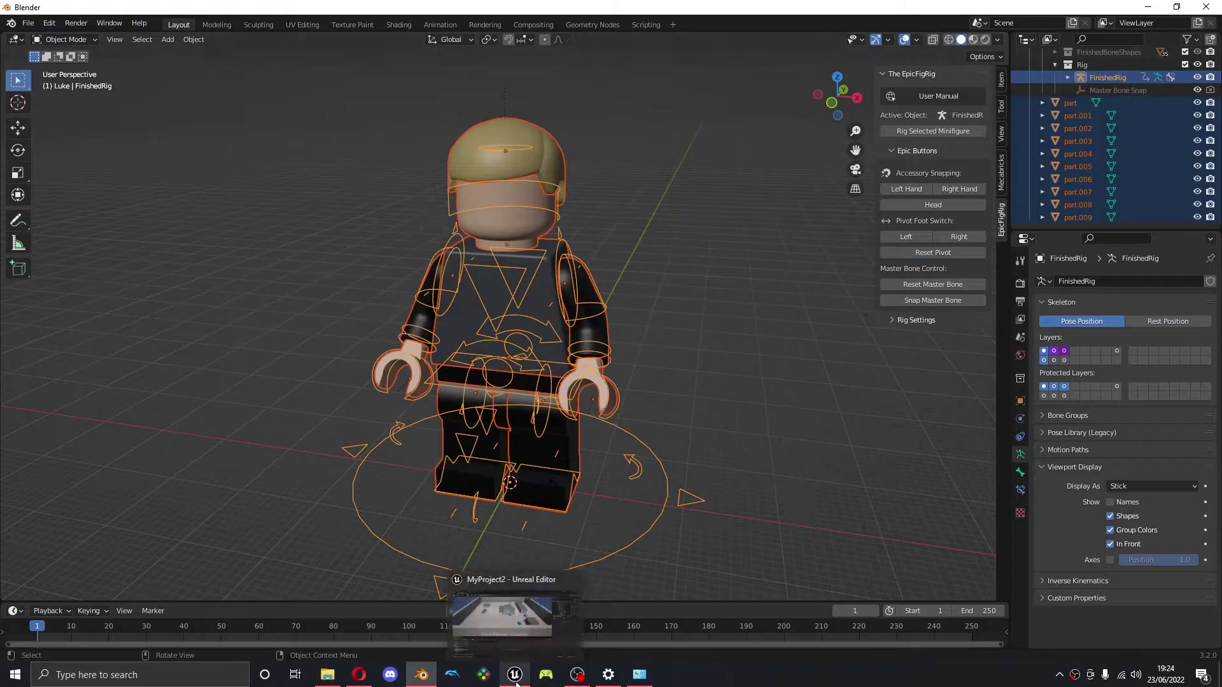
# In Unreal, import Player.fbx into the Player content folder with Import All
pyautogui.click(515, 680)
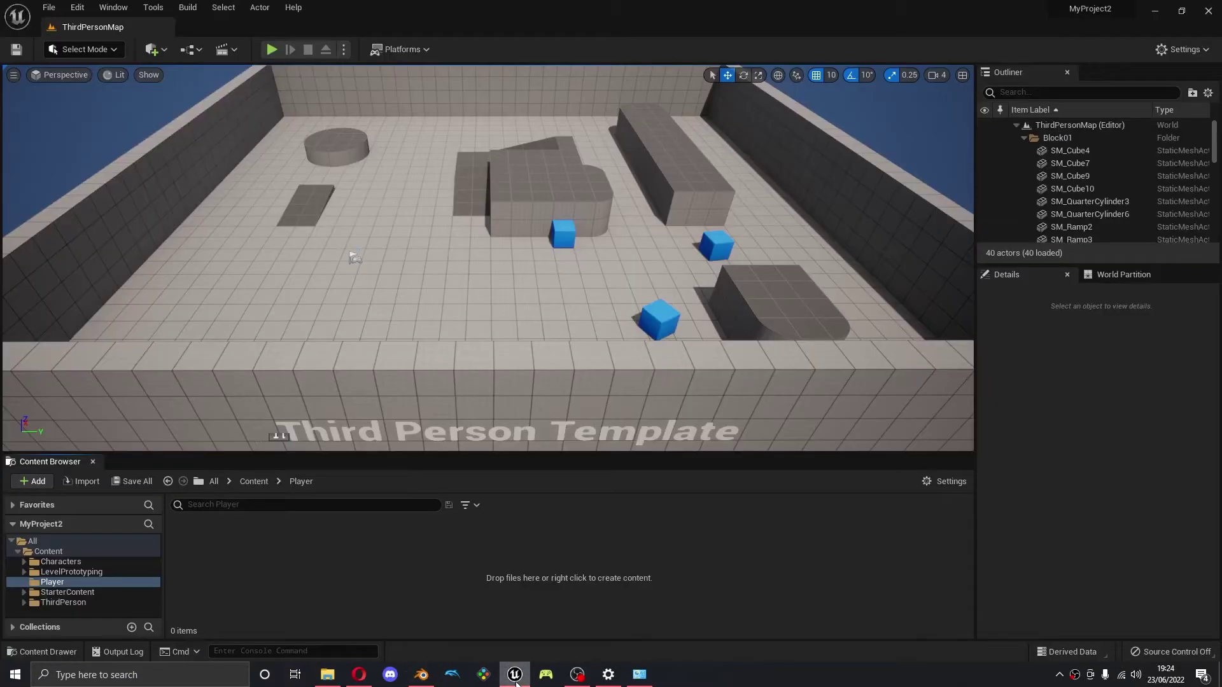
pyautogui.click(84, 481)
pyautogui.click(139, 105)
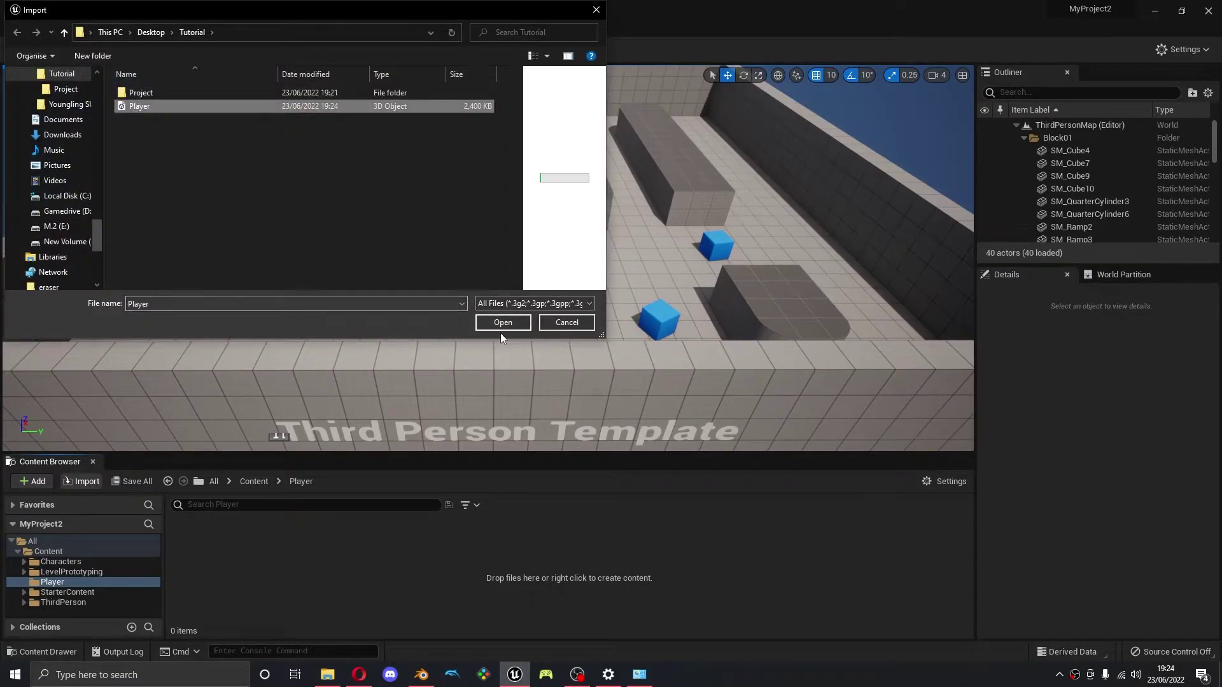
pyautogui.click(502, 326)
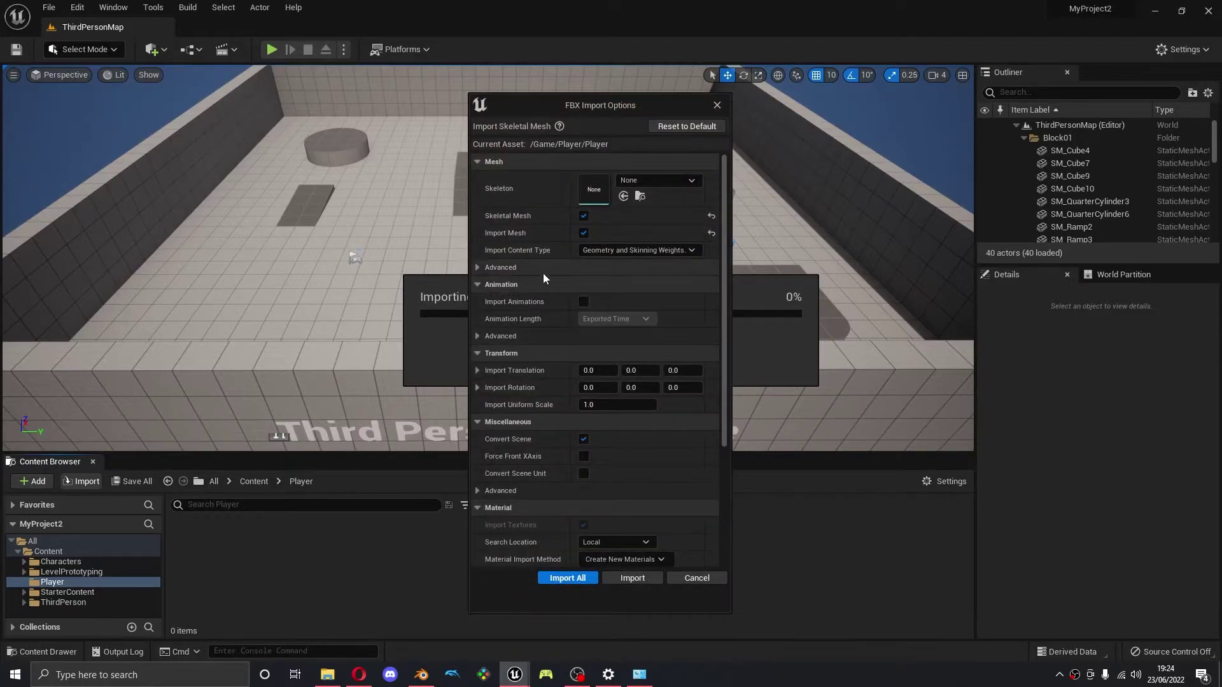
pyautogui.click(567, 578)
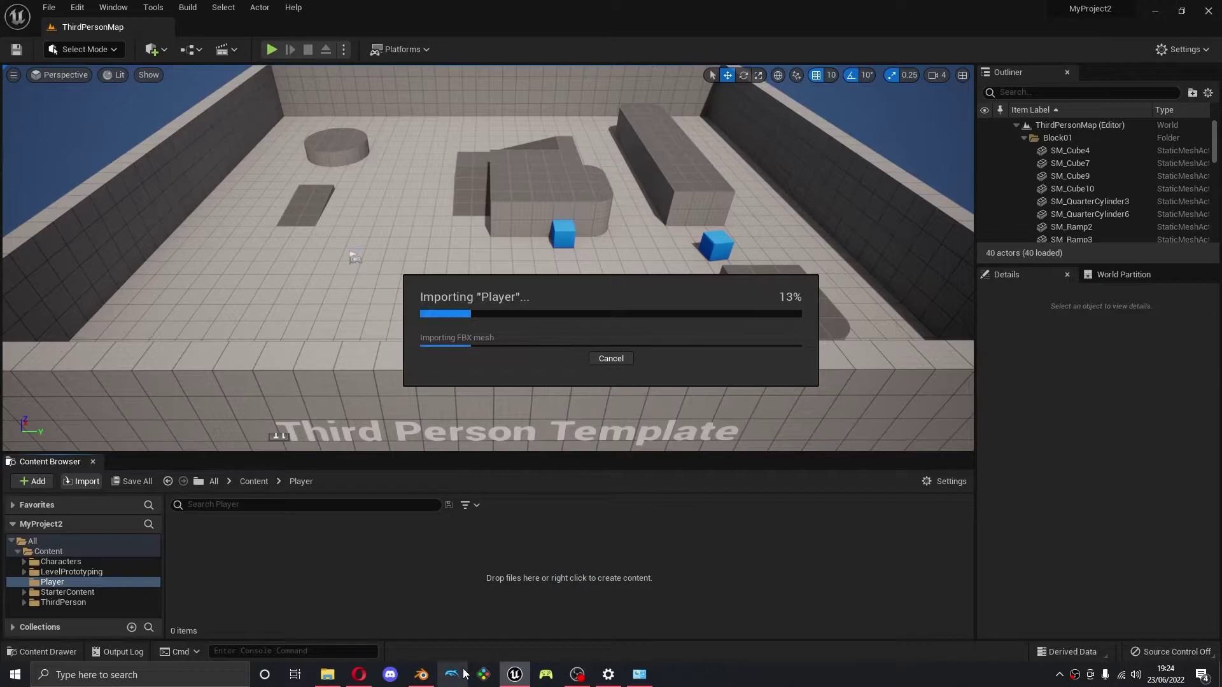
pyautogui.click(872, 220)
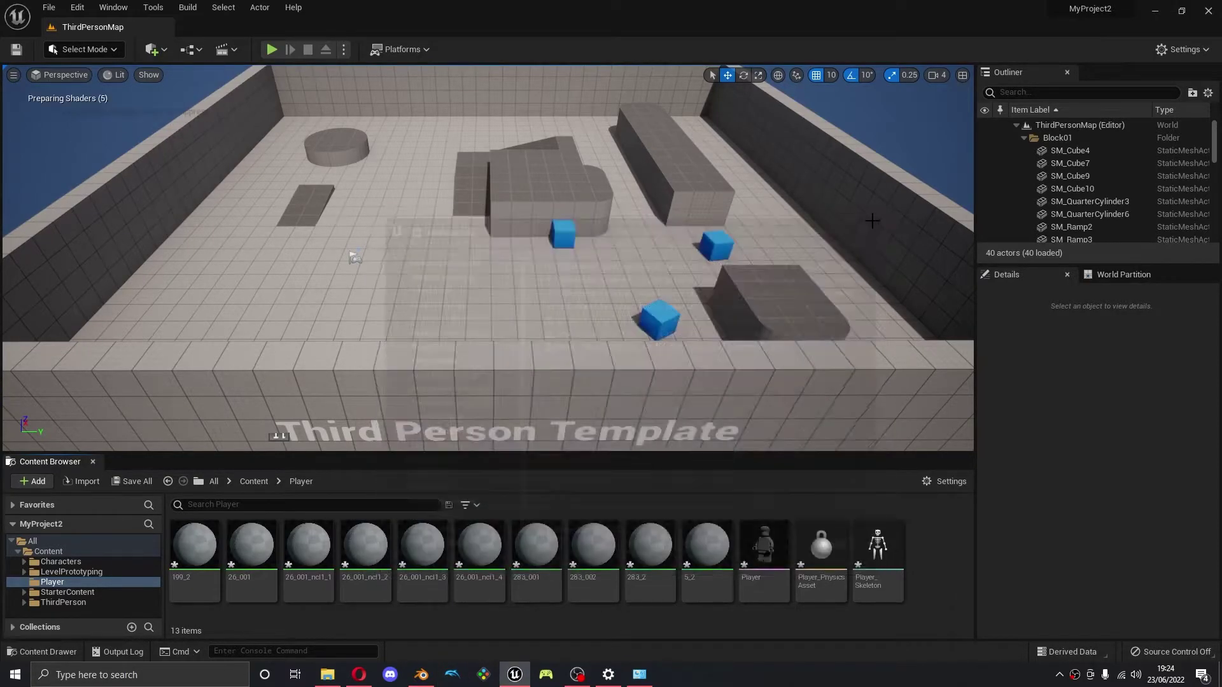
# Open the imported Player skeletal mesh to preview it and save the asset
pyautogui.click(761, 540)
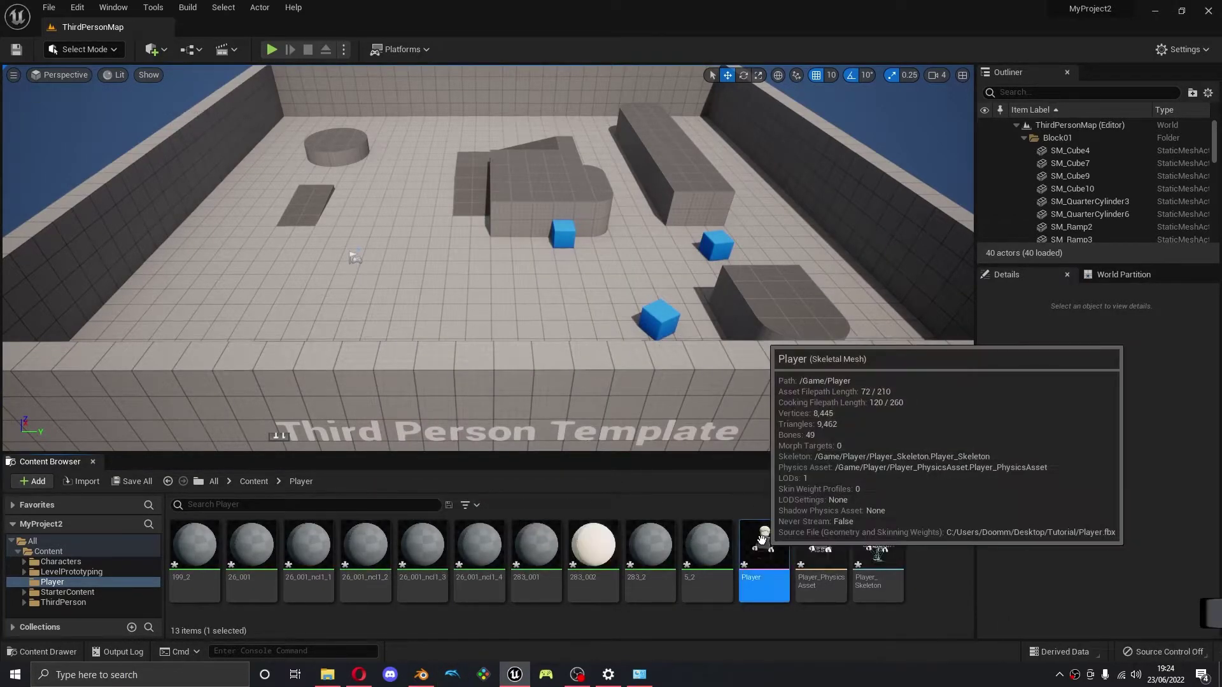
pyautogui.doubleClick(763, 540)
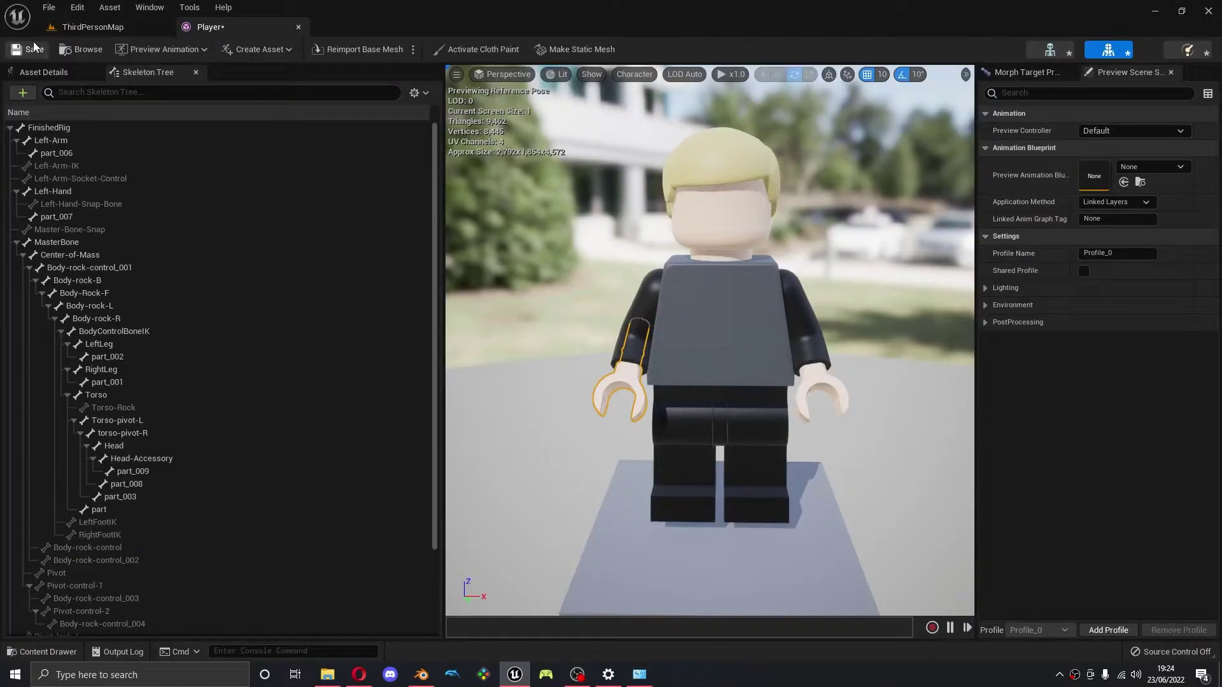
pyautogui.click(35, 48)
# Return Unreal to ThirdPersonMap, then in Blender turn off In Front so bones draw behind the mesh
pyautogui.click(93, 27)
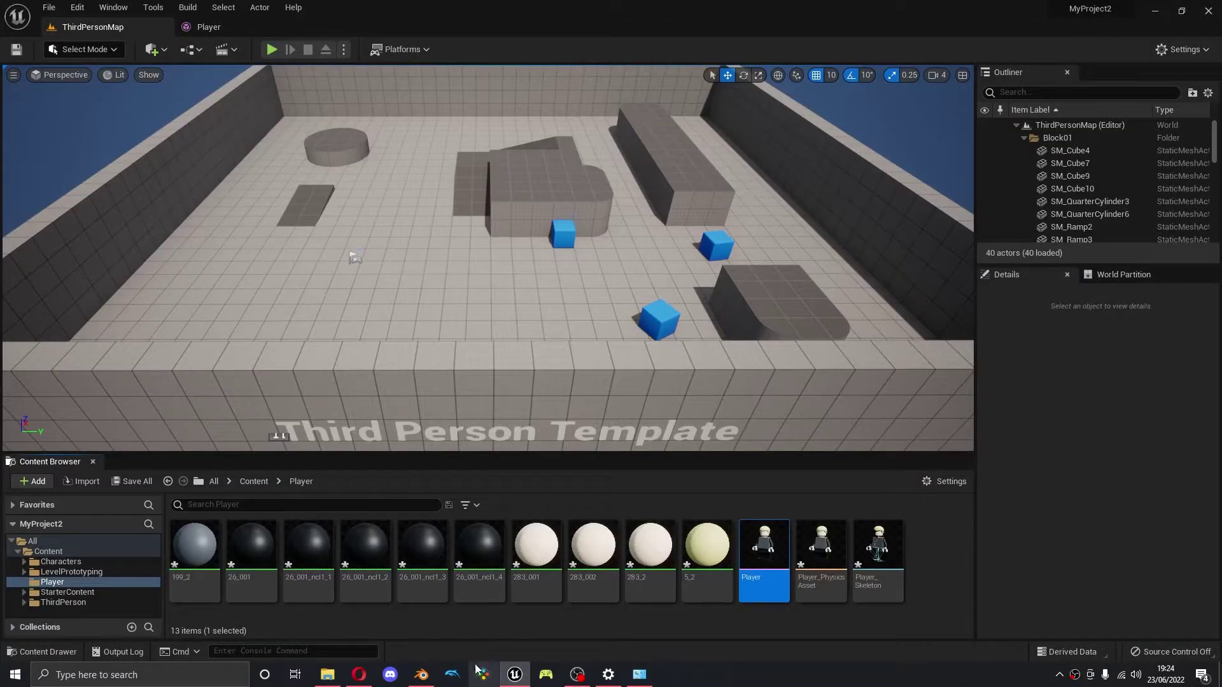
pyautogui.click(421, 675)
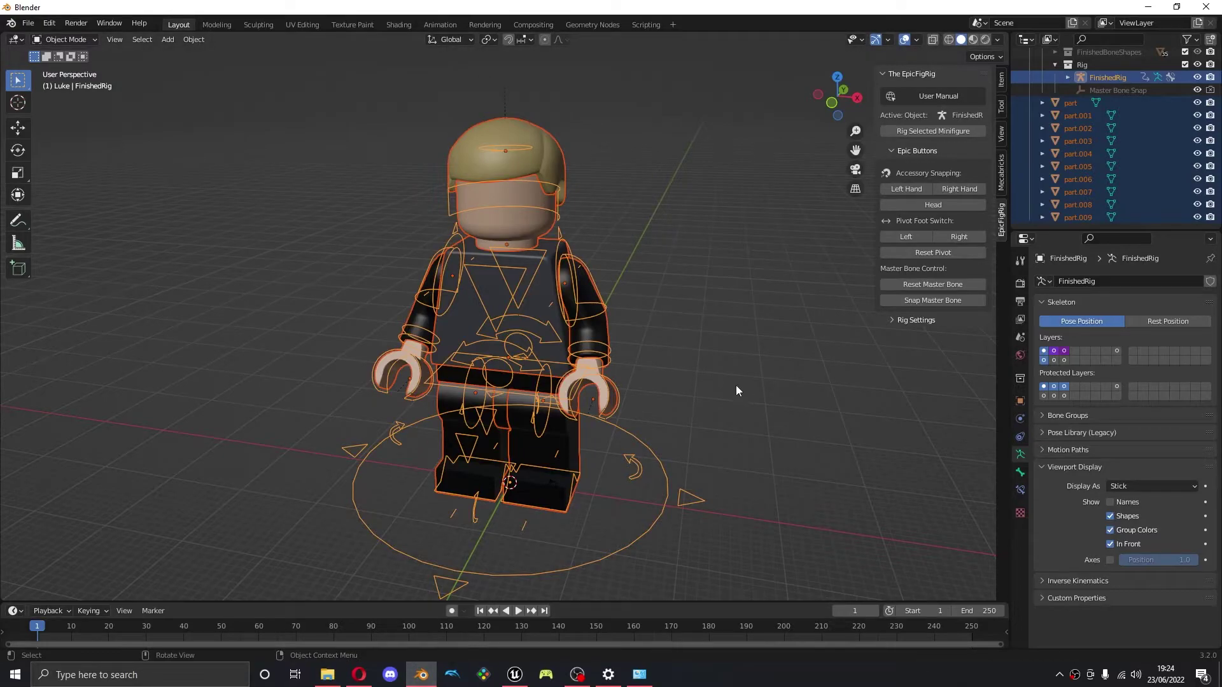
pyautogui.moveTo(736, 384); pyautogui.dragTo(672, 377, button='middle')
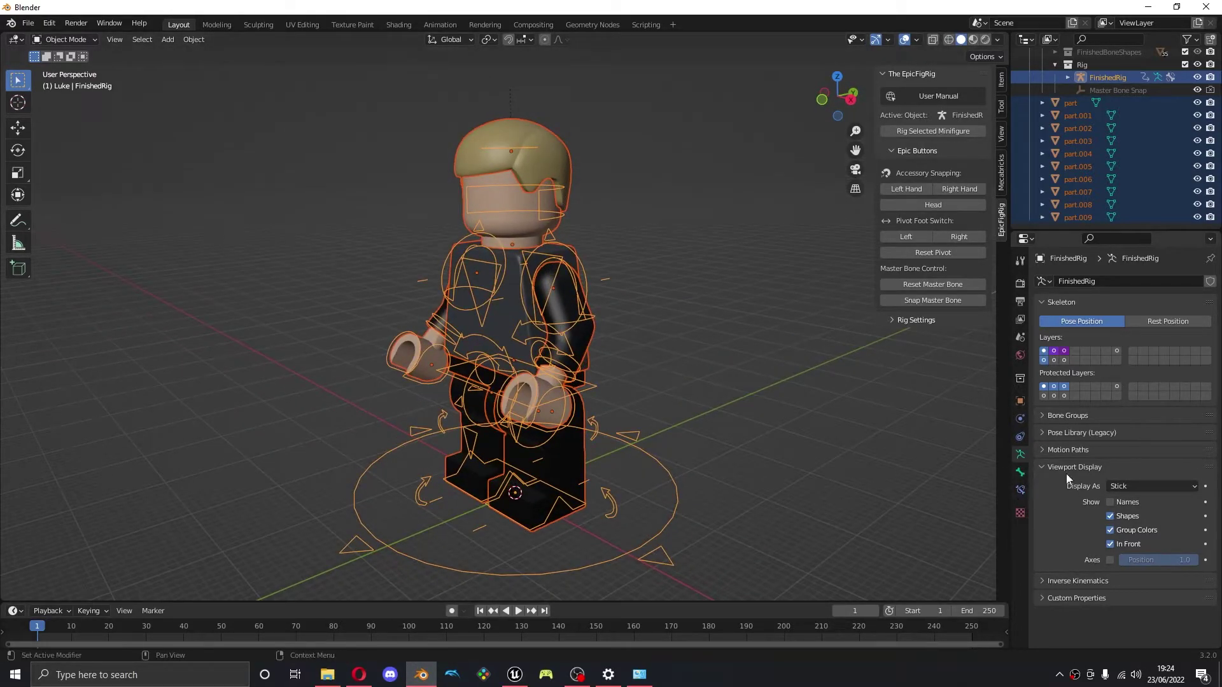
pyautogui.click(1112, 544)
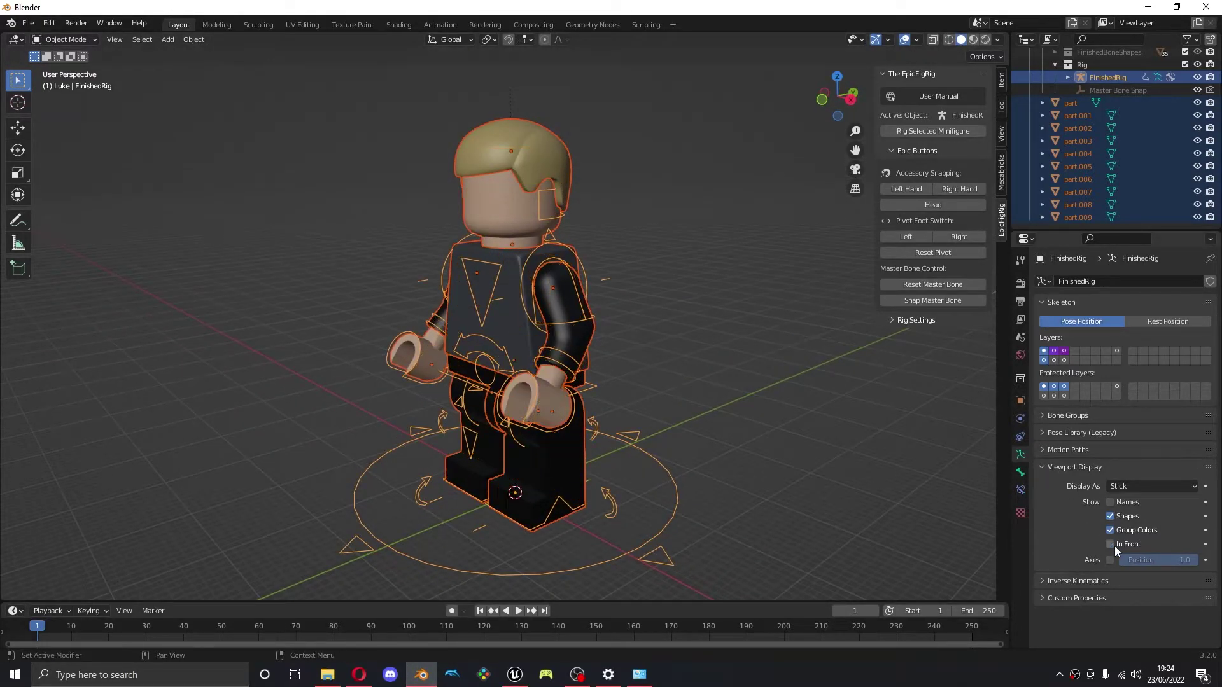
pyautogui.click(697, 433)
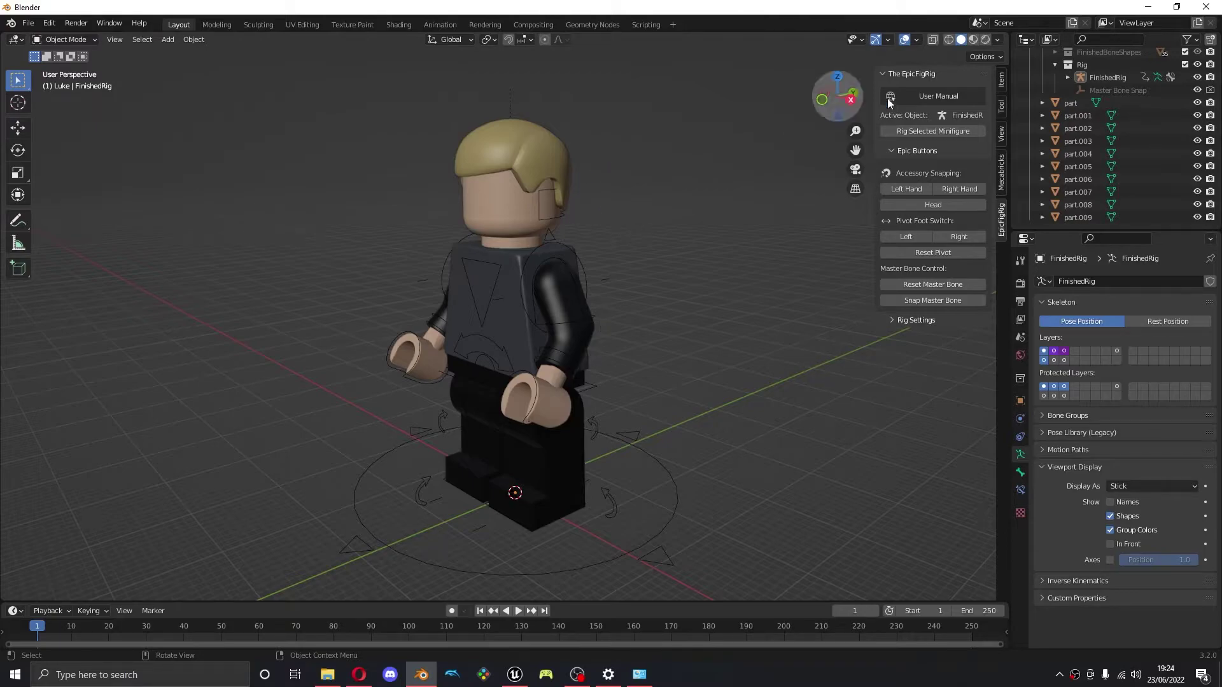
# Split the 3D view and make the right area a Dope Sheet Action Editor
pyautogui.moveTo(994, 44); pyautogui.dragTo(546, 53)
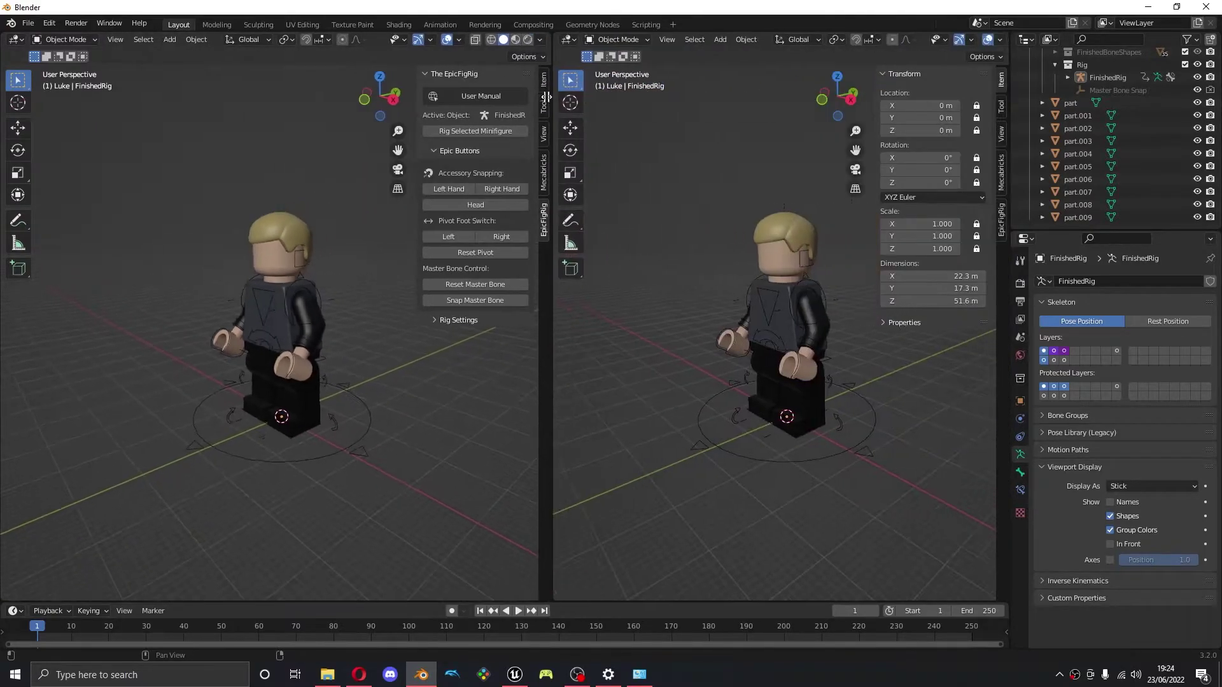
pyautogui.click(564, 39)
pyautogui.click(721, 75)
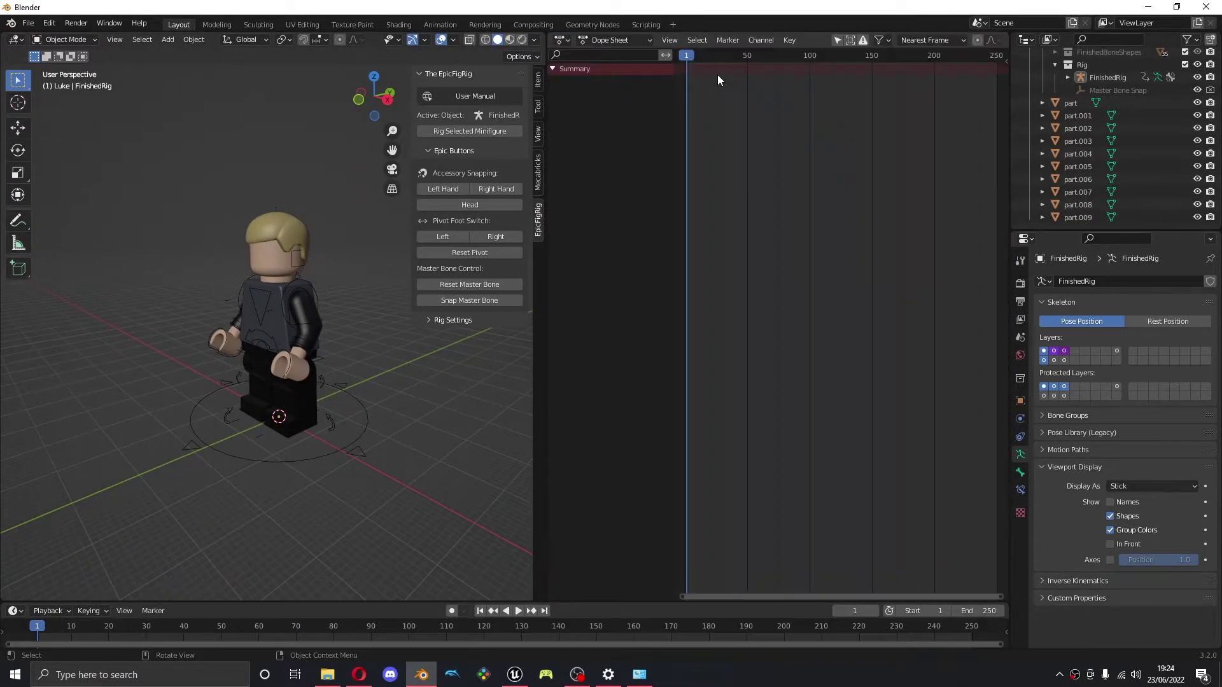
pyautogui.click(592, 40)
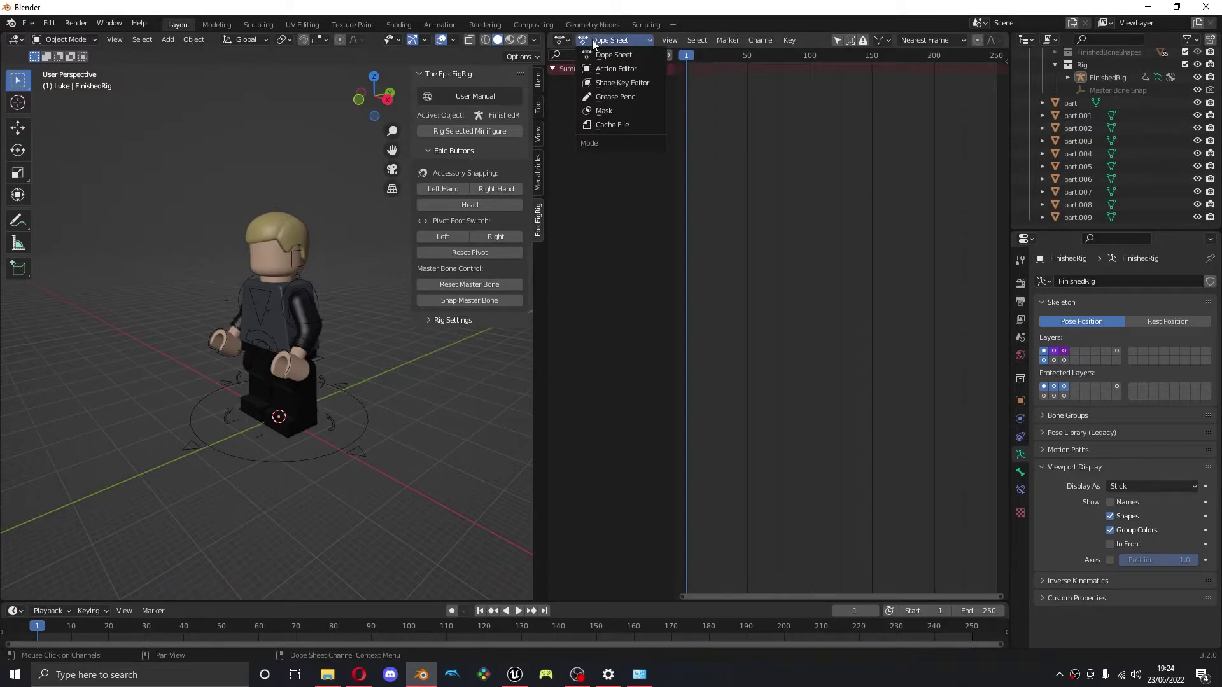
pyautogui.click(590, 68)
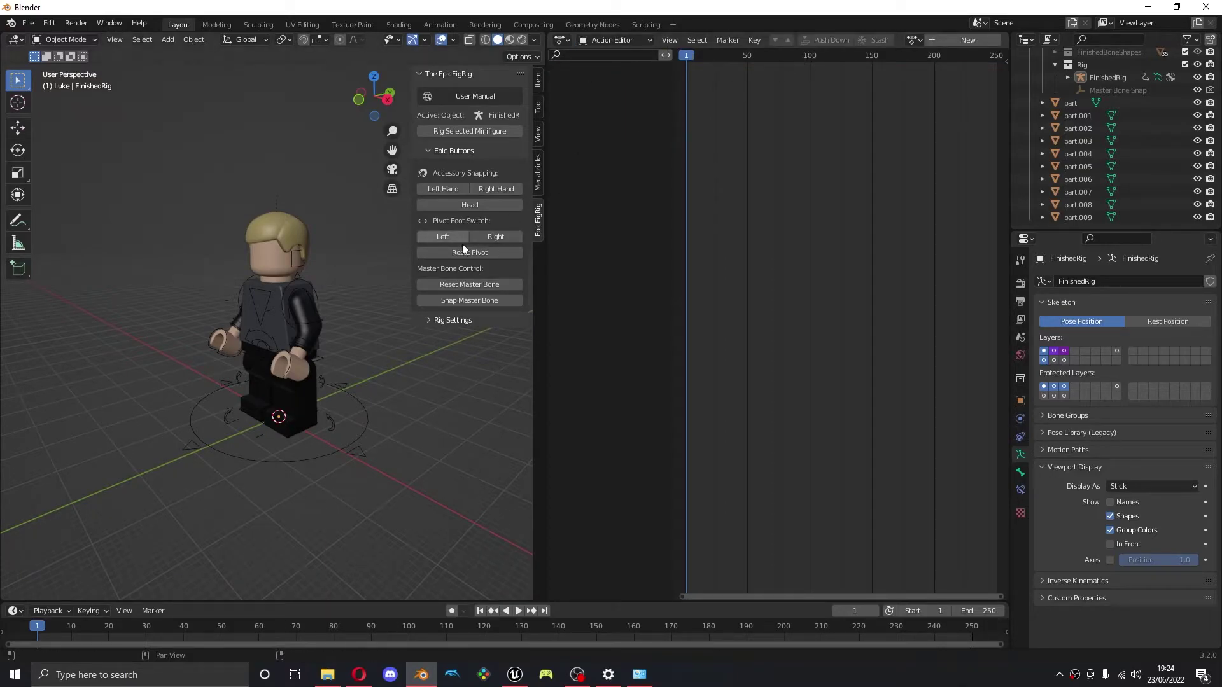
# Select FinishedRig and set the scene's start frame to 0, with the playhead at 0
pyautogui.click(334, 450)
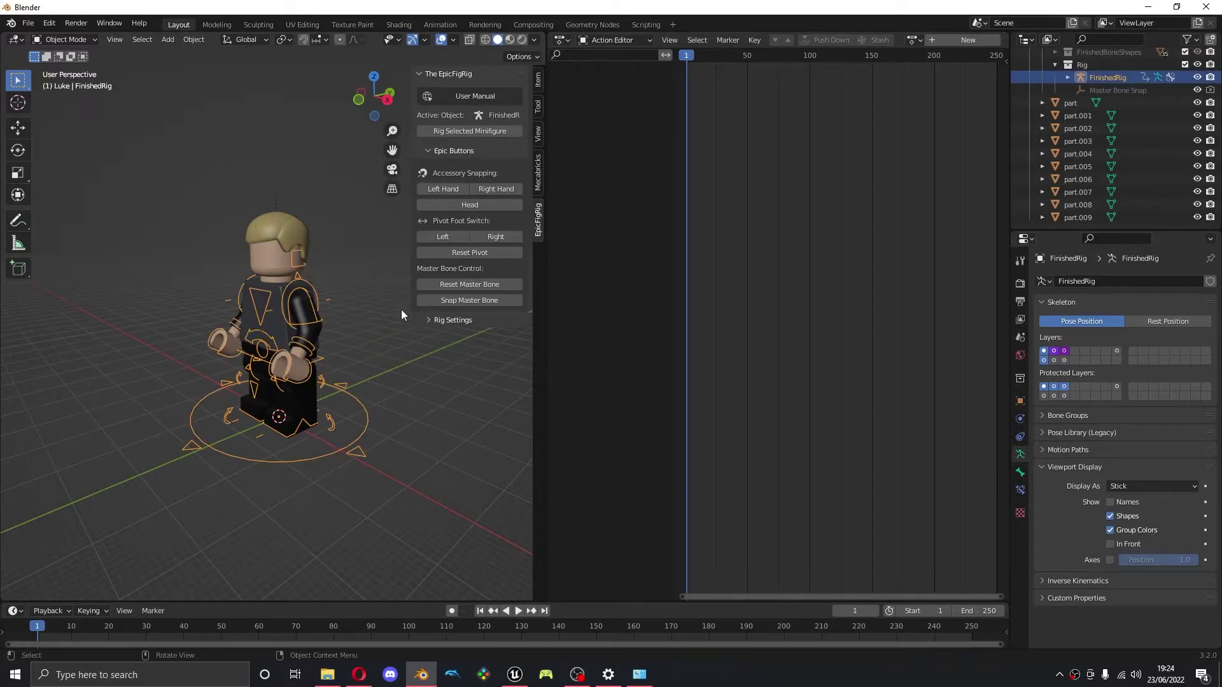
pyautogui.click(686, 55)
pyautogui.press('space')
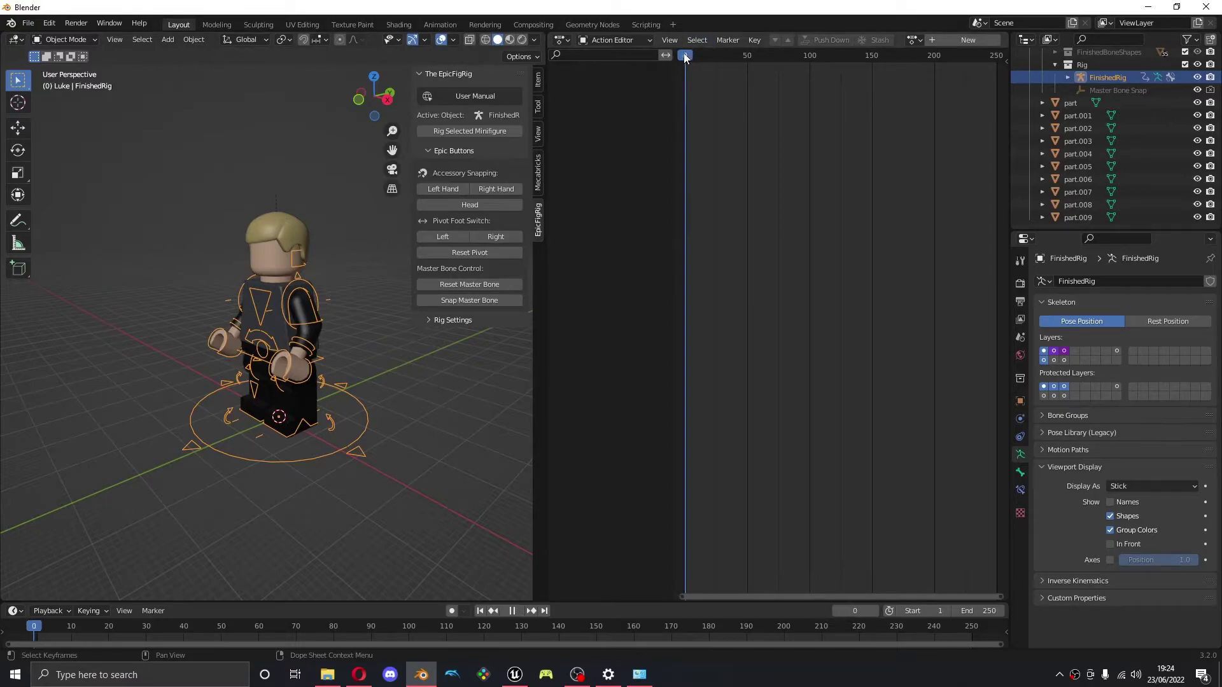
pyautogui.press('space')
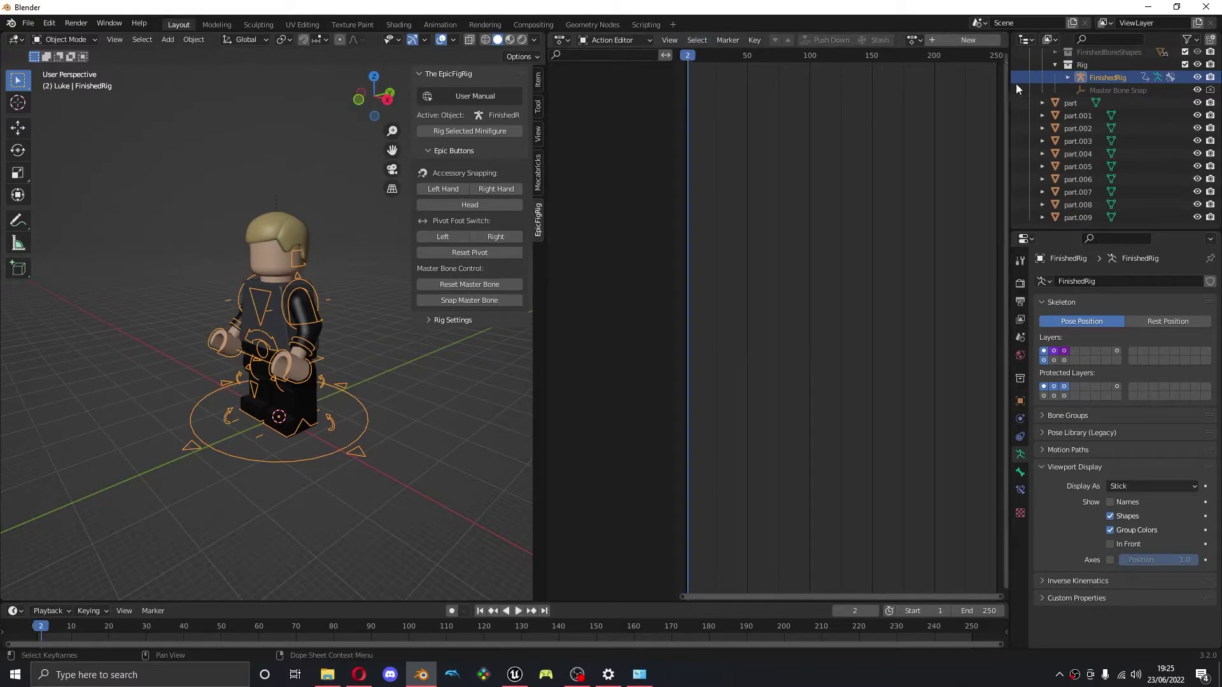
pyautogui.click(930, 611)
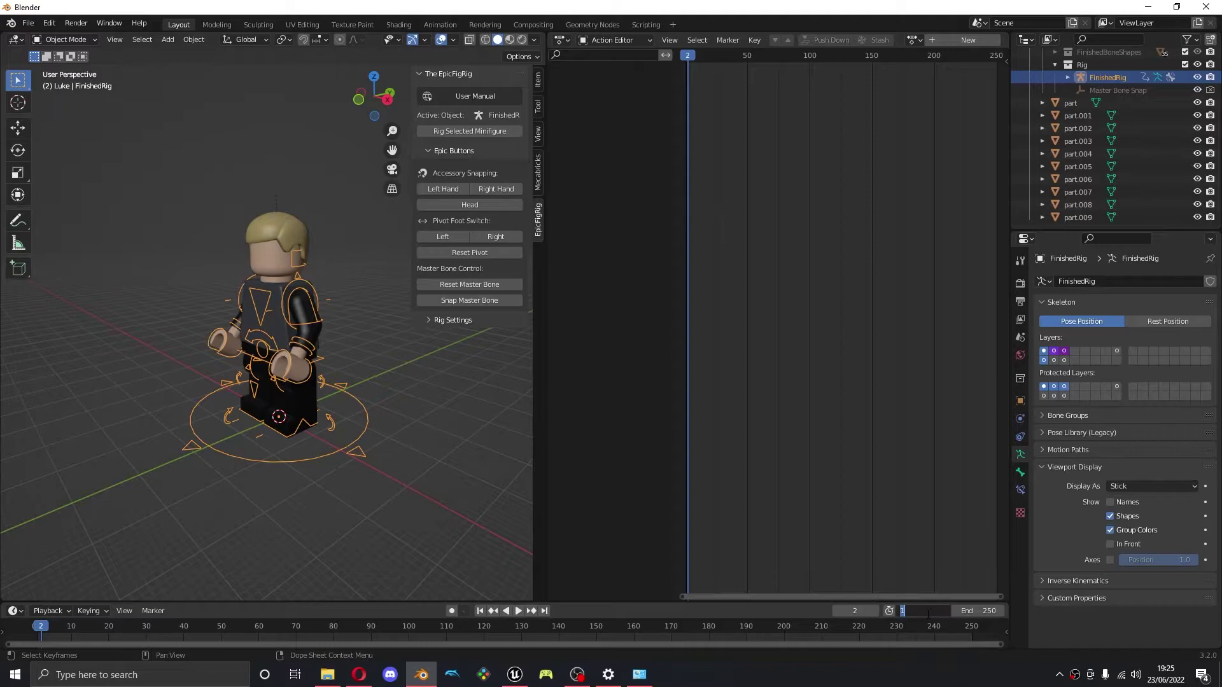
pyautogui.write('0')
pyautogui.press('Return')
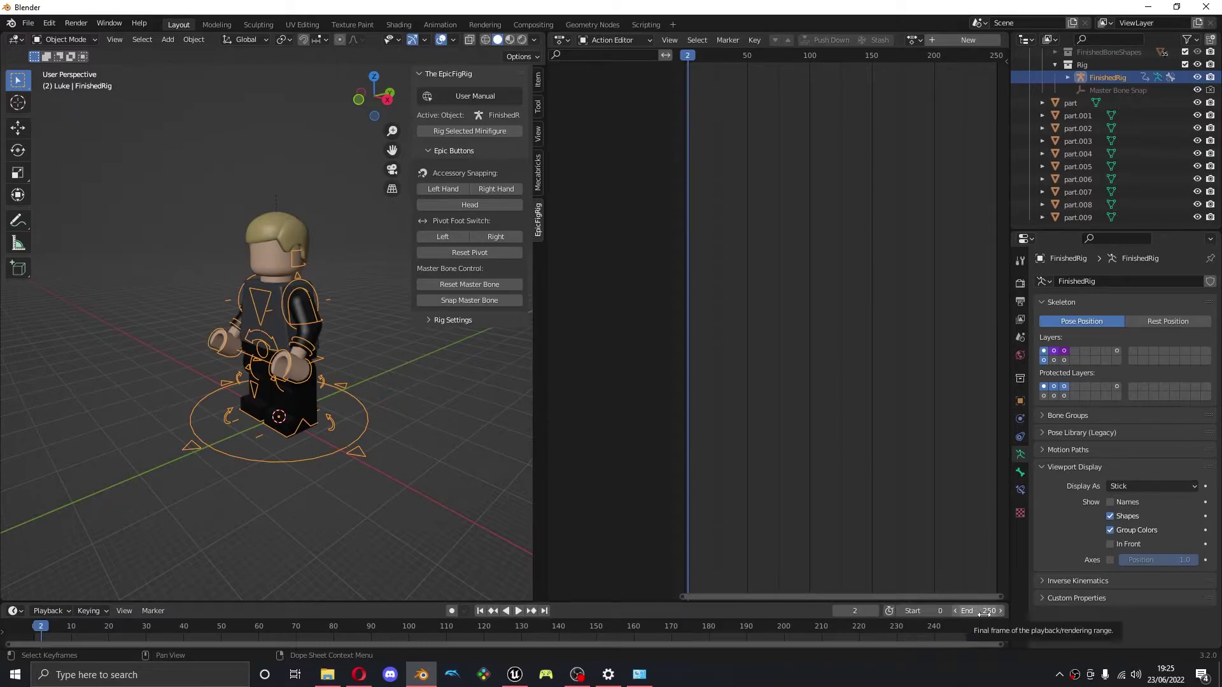
pyautogui.click(685, 55)
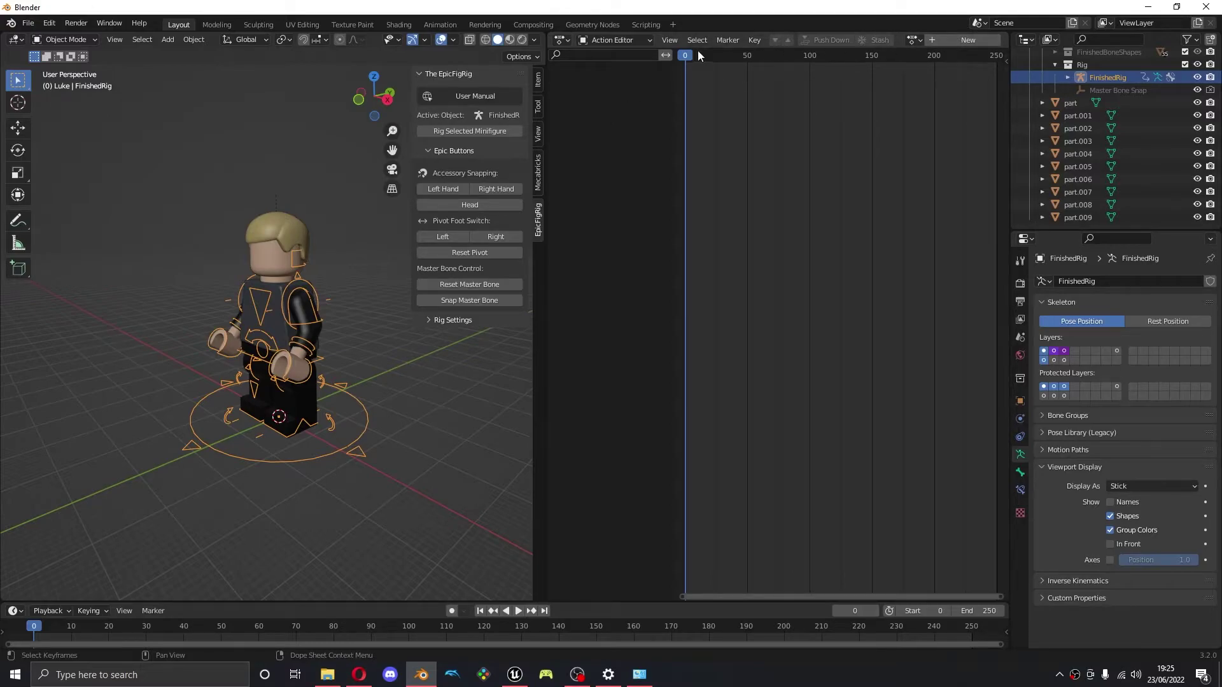
# Create a new action for the rig named Animation 1
pyautogui.click(970, 42)
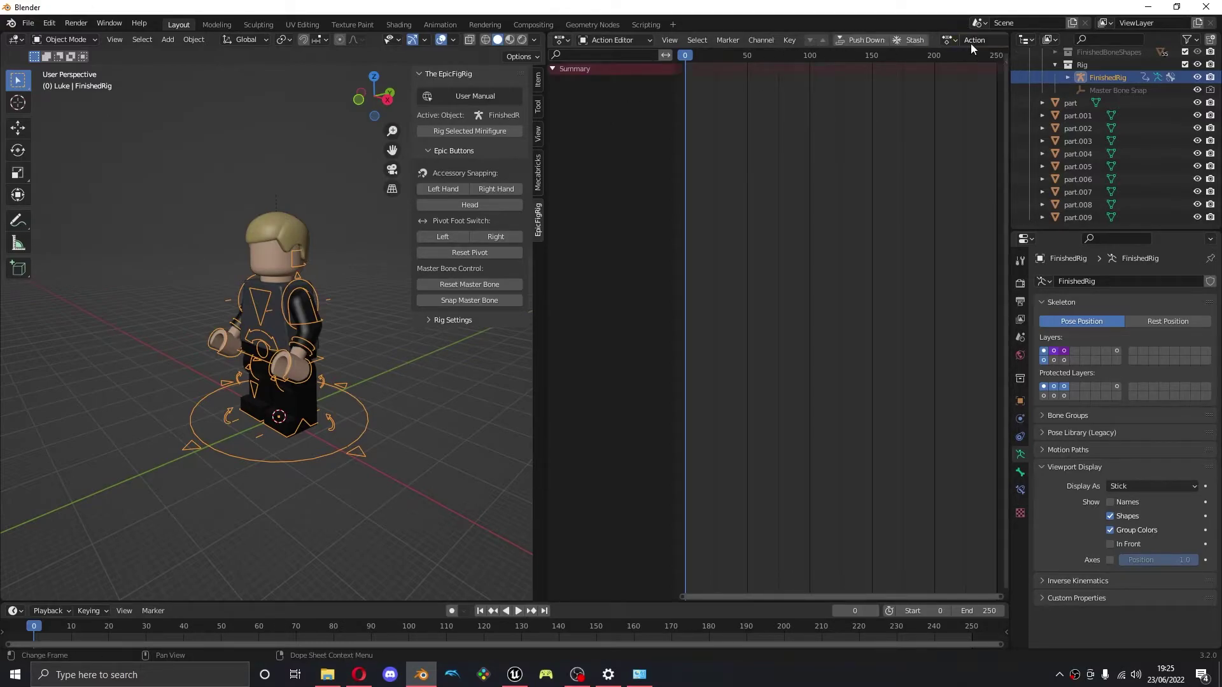
pyautogui.click(973, 40)
pyautogui.write('Animation 1')
pyautogui.press('Return')
# In Pose Mode, key the Left Arm bone's location and rotation at frame 0
pyautogui.click(90, 40)
pyautogui.click(83, 81)
pyautogui.click(309, 288)
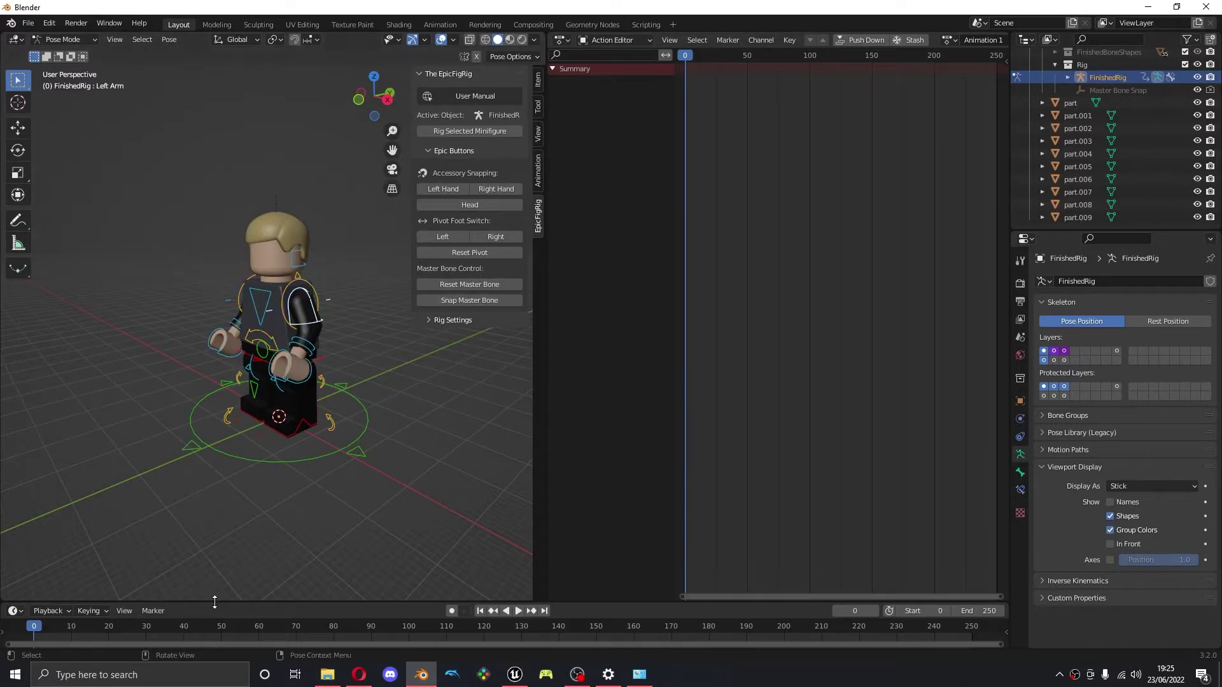
pyautogui.moveTo(210, 600); pyautogui.dragTo(213, 573)
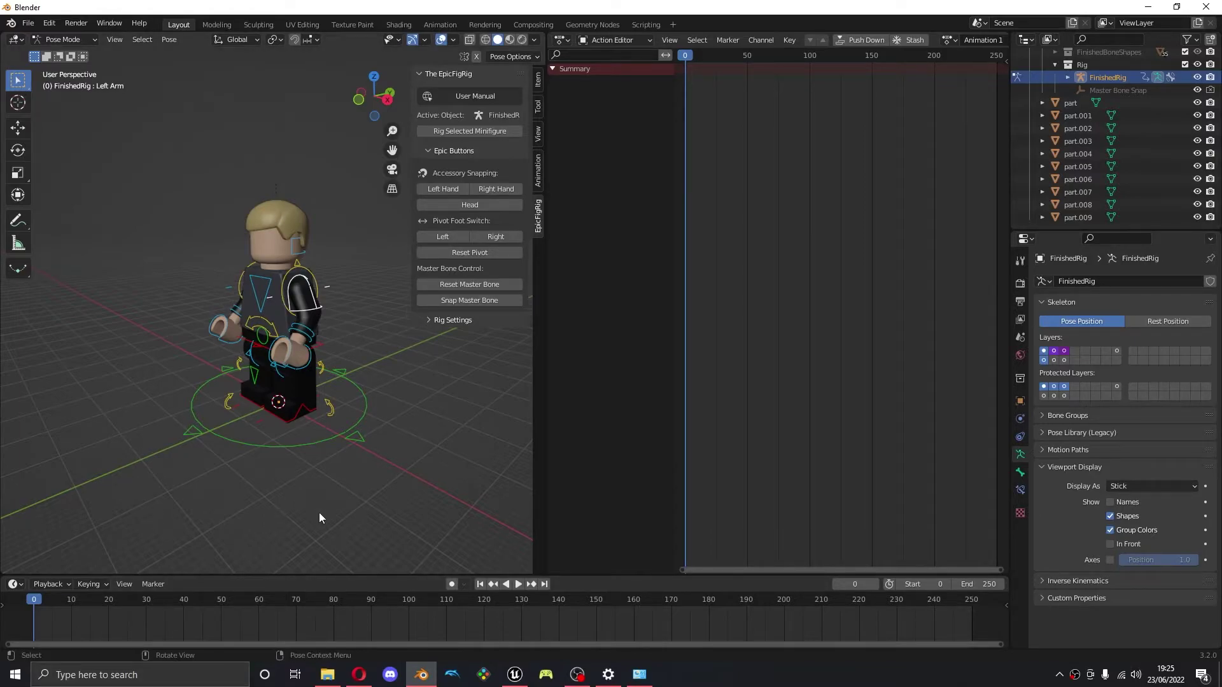
pyautogui.press('i')
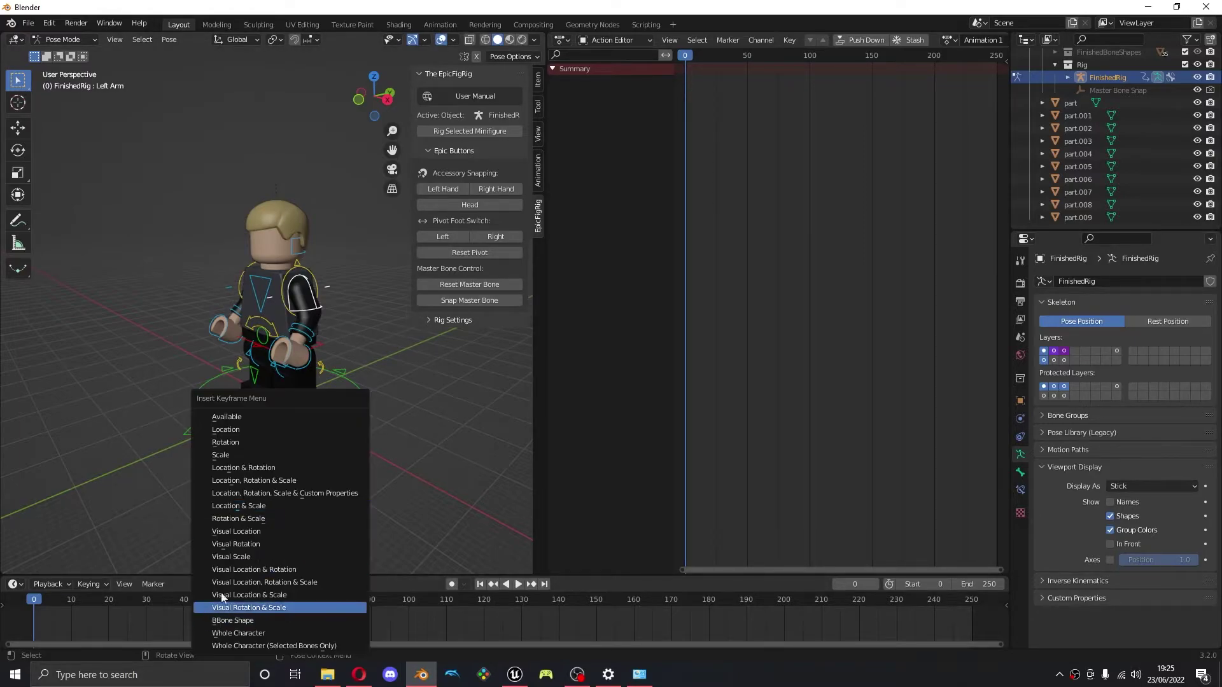
pyautogui.click(244, 469)
pyautogui.click(91, 585)
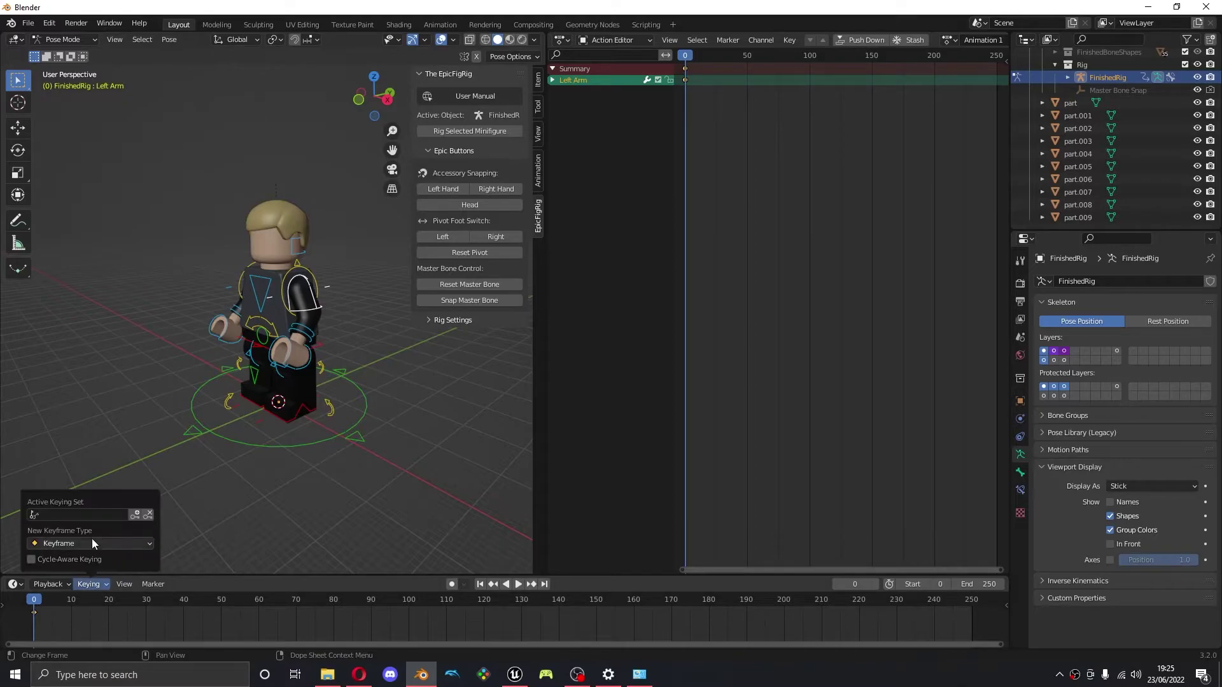
pyautogui.click(79, 514)
pyautogui.click(48, 584)
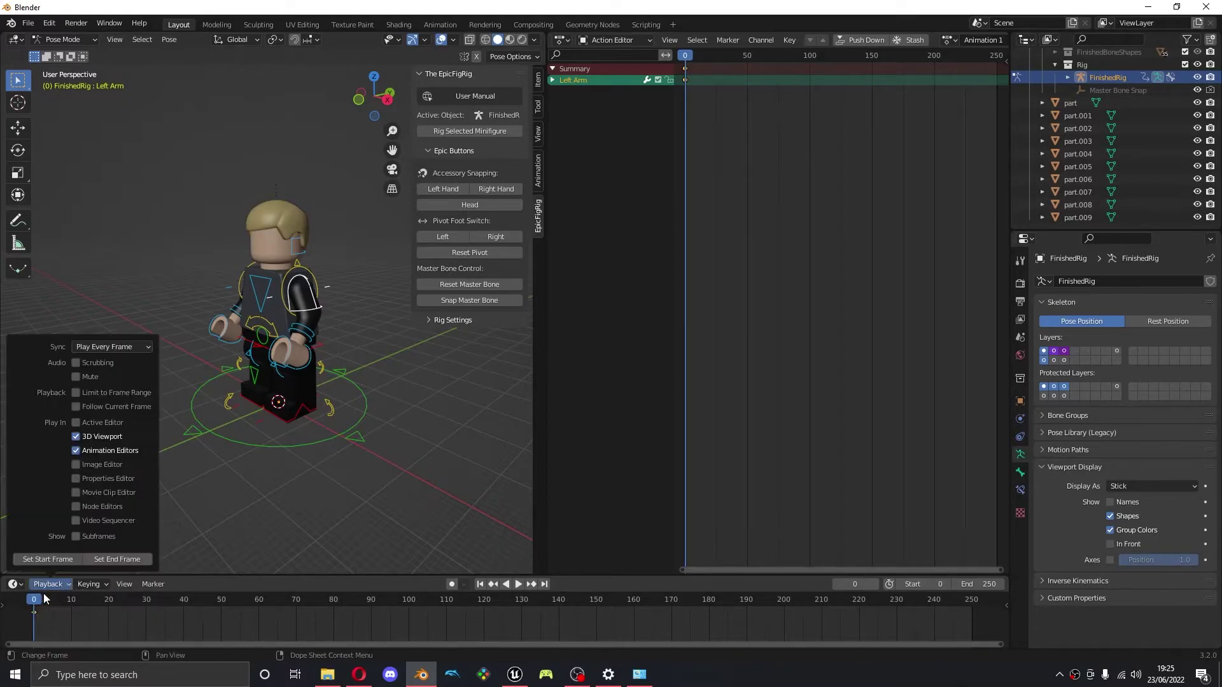
# Key the left arm raised at frame 15 and reset to rest at frame 30
pyautogui.moveTo(37, 601); pyautogui.dragTo(90, 614)
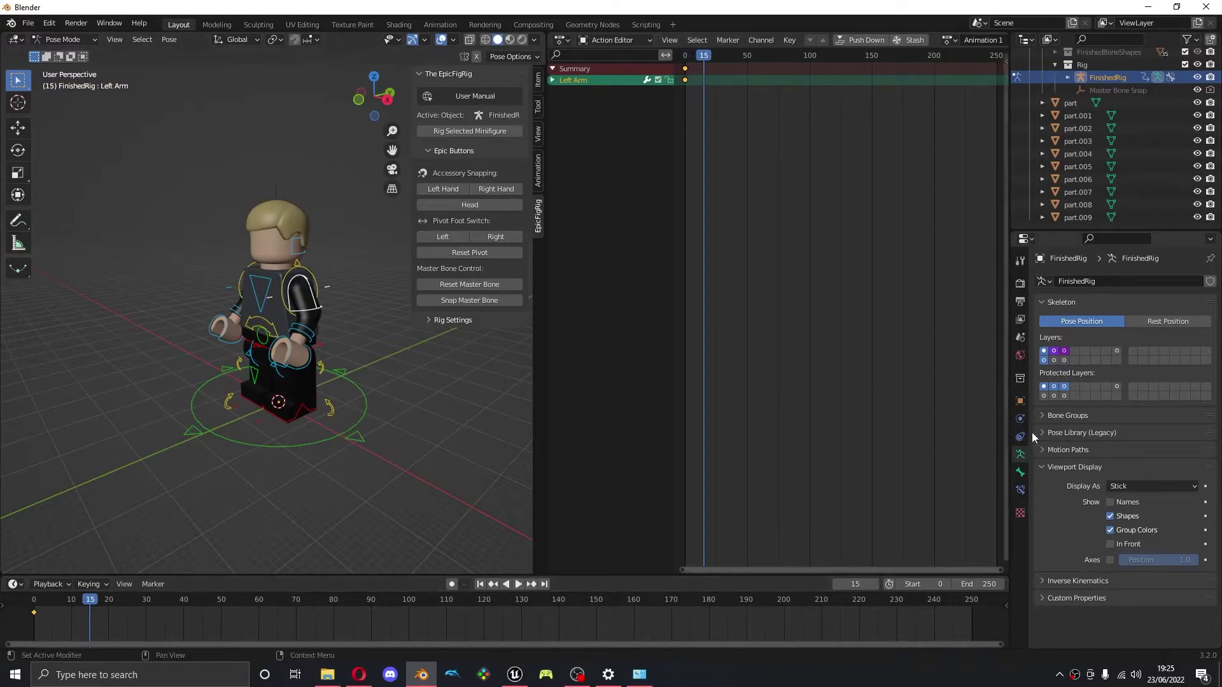
pyautogui.press('r')
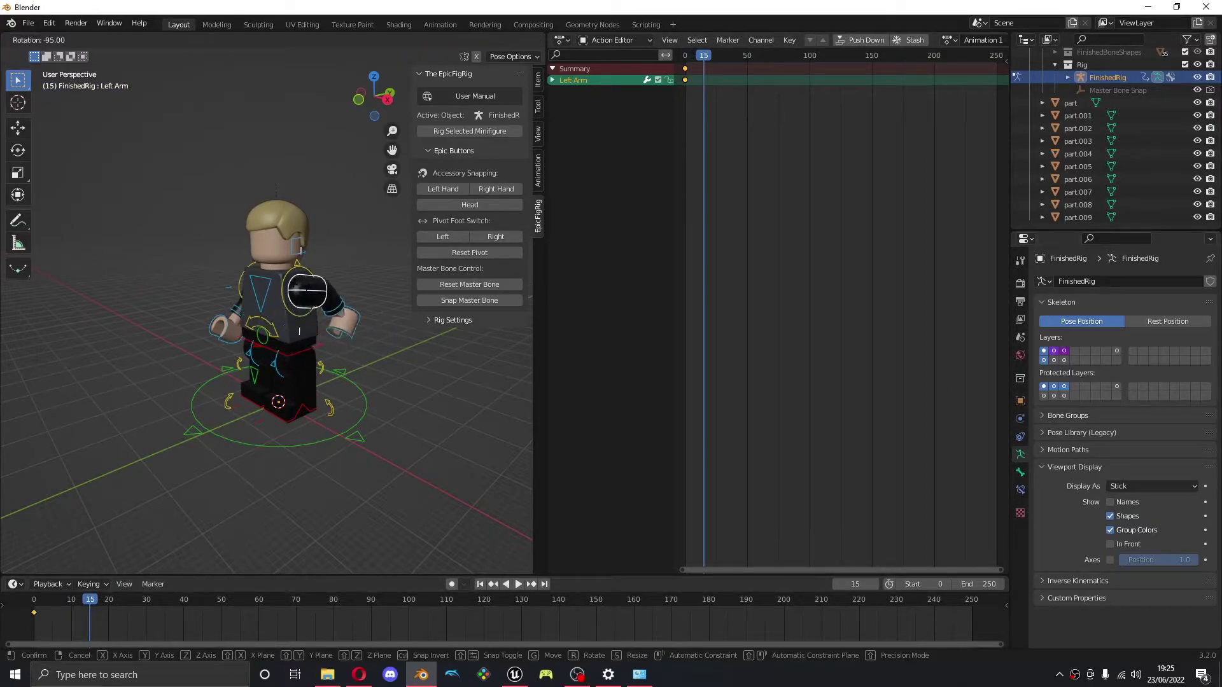
pyautogui.click(310, 349)
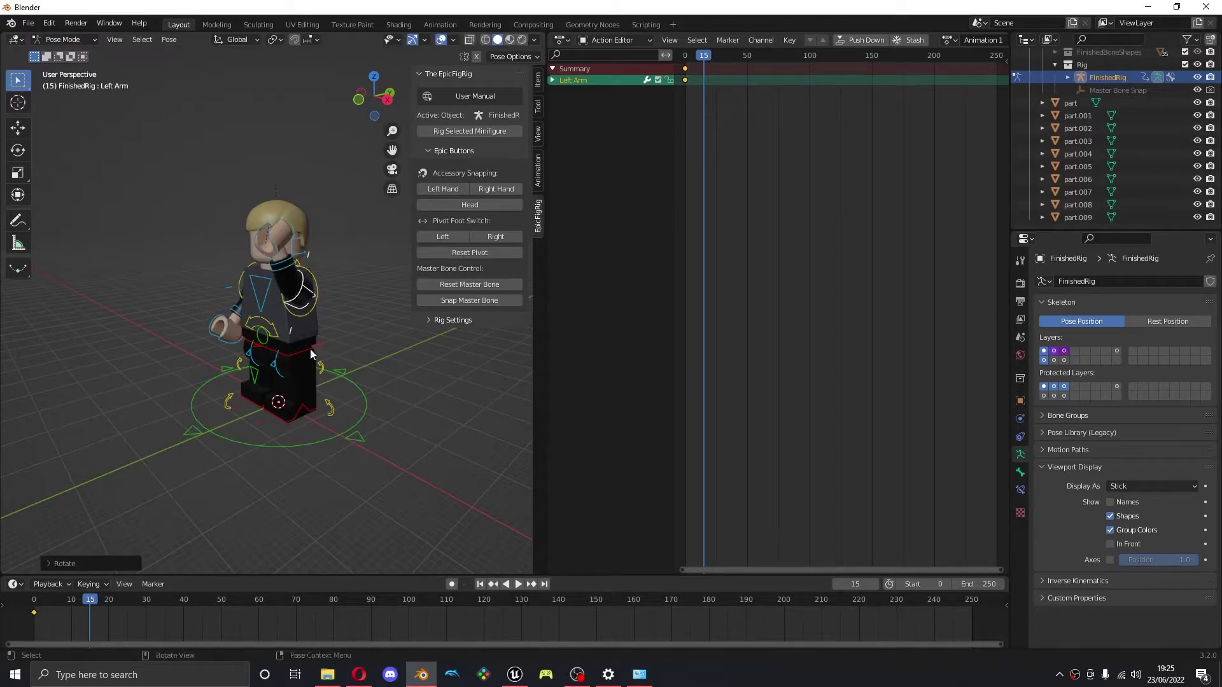
pyautogui.press('i')
pyautogui.moveTo(90, 598); pyautogui.dragTo(145, 613)
pyautogui.hotkey('alt', 'r')
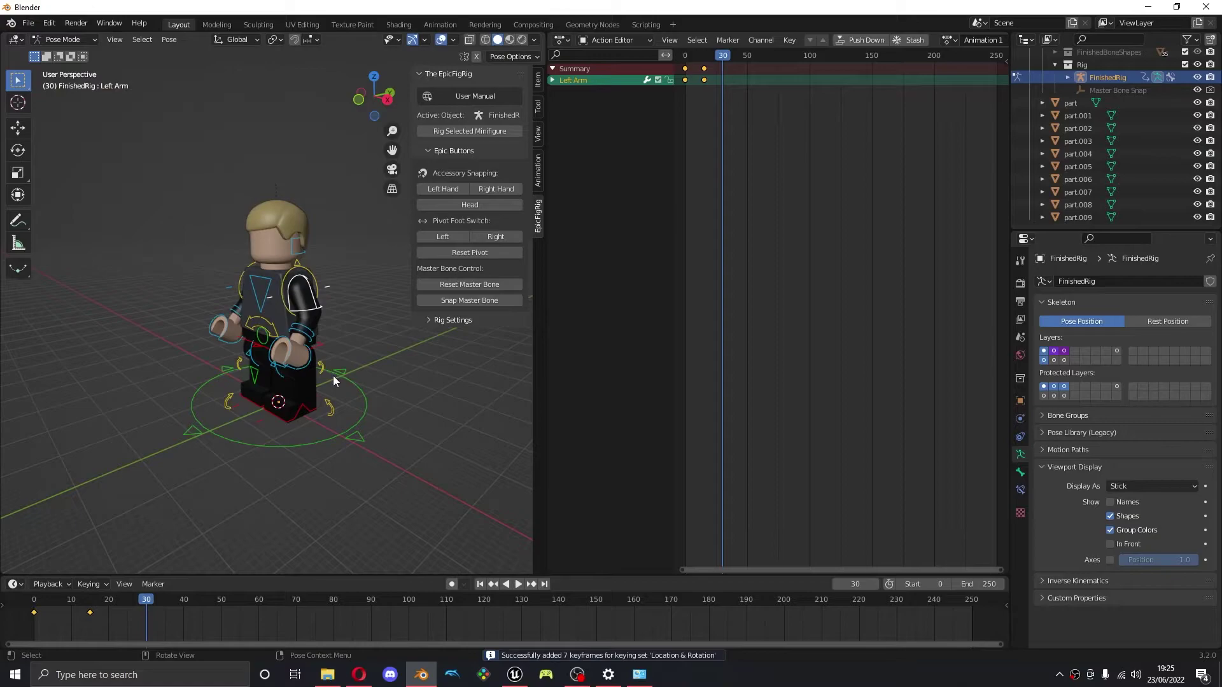
pyautogui.press('i')
# Set the scene frame rate to 30 fps and the end frame to 30
pyautogui.click(1020, 283)
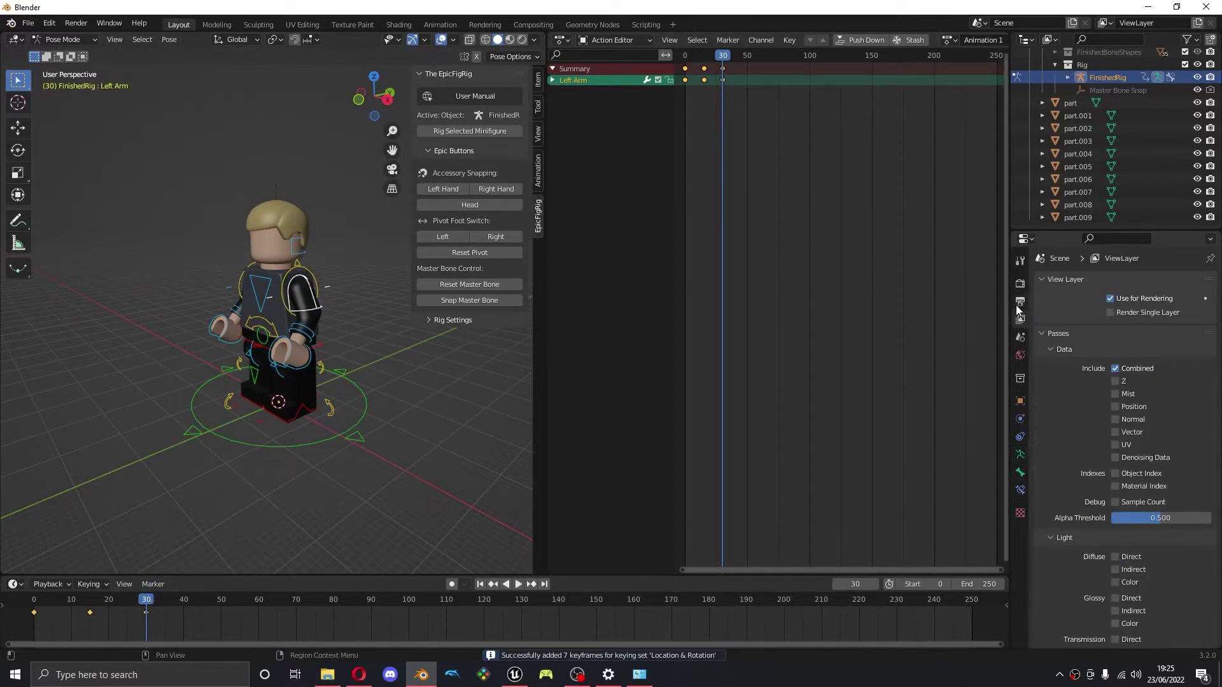
pyautogui.click(1019, 302)
pyautogui.click(1143, 397)
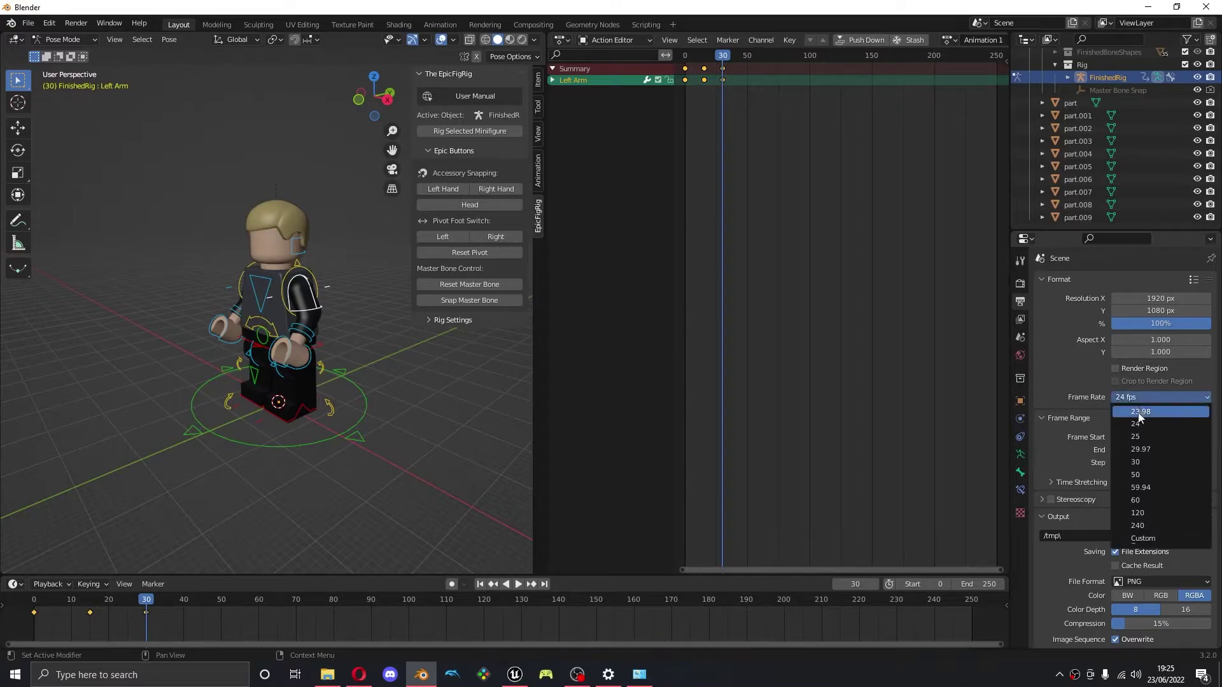
pyautogui.click(1140, 464)
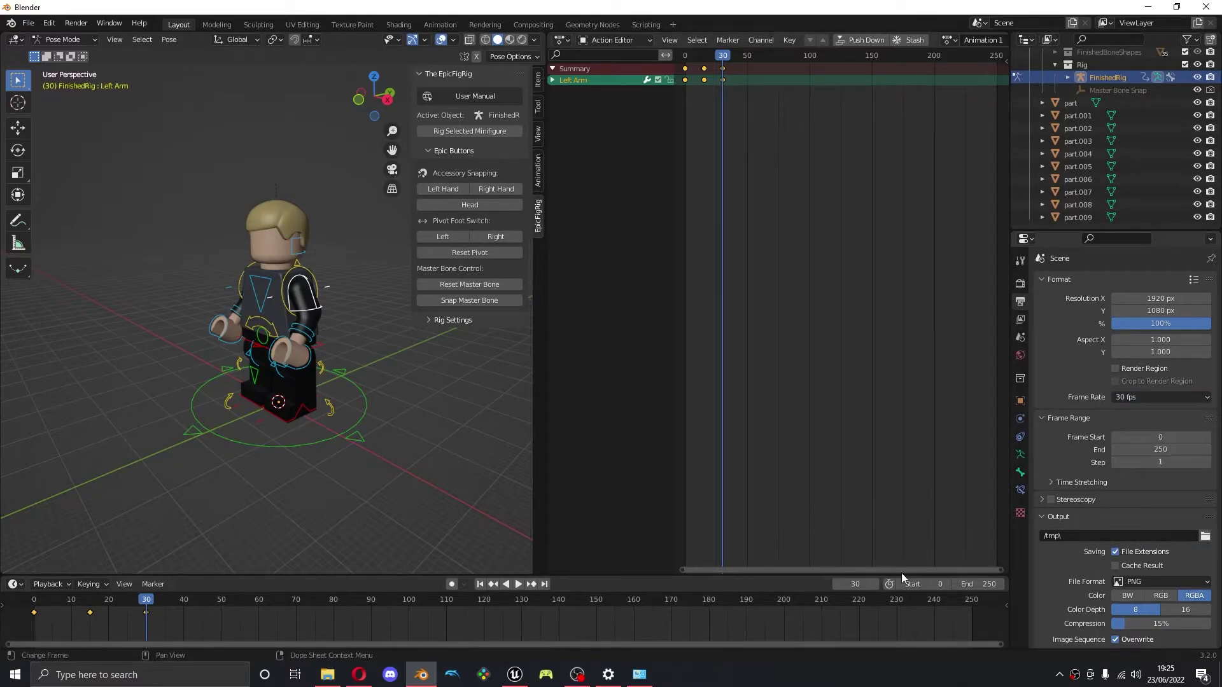
pyautogui.click(978, 584)
pyautogui.write('30')
pyautogui.press('Return')
# Preview the arm animation, then push Animation 1 down onto the NLA stack
pyautogui.press('space')
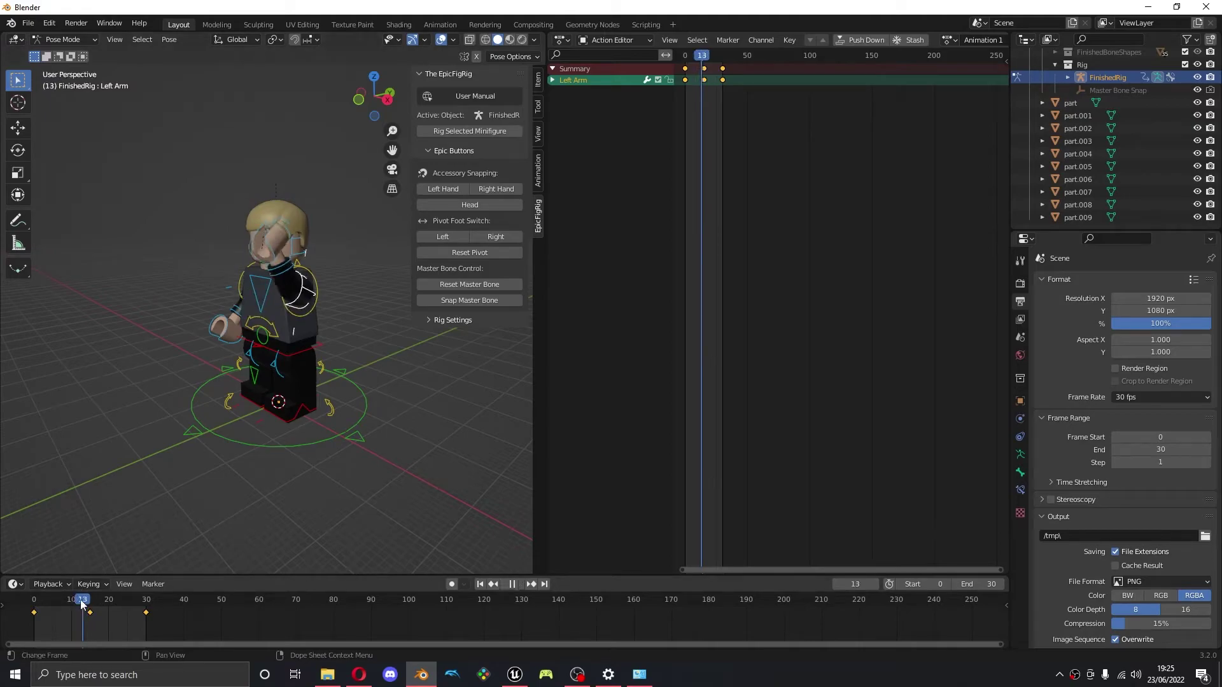
pyautogui.press('space')
pyautogui.click(32, 605)
pyautogui.press('space')
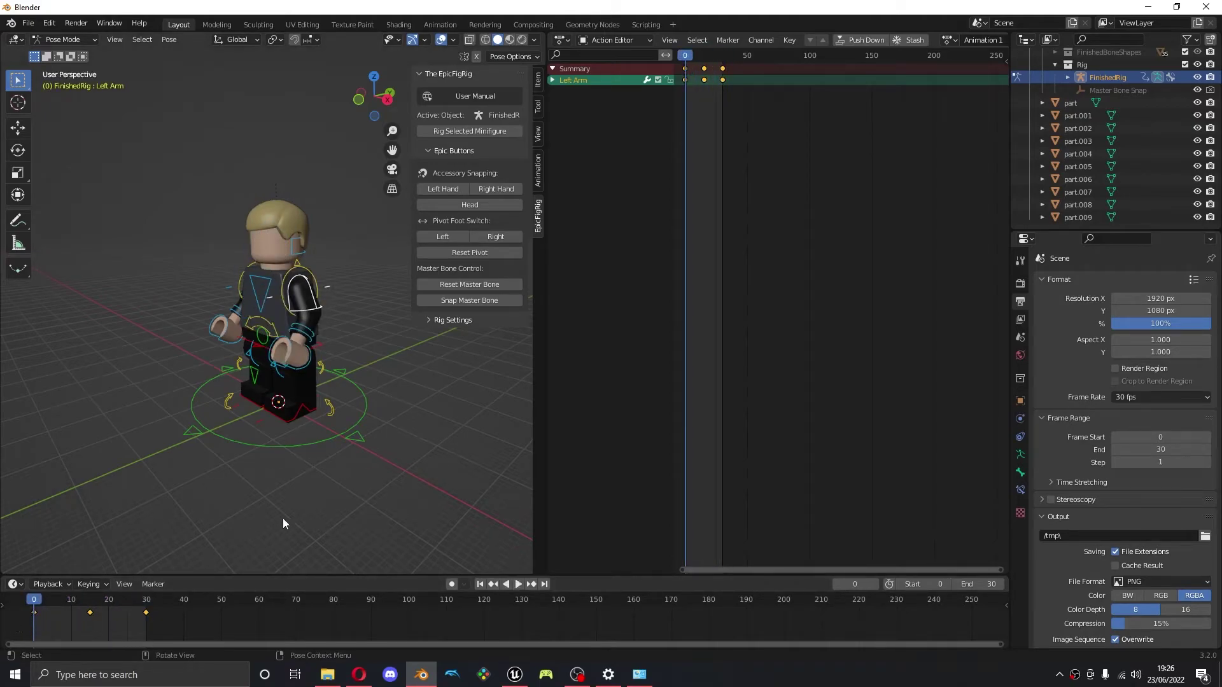
pyautogui.click(864, 40)
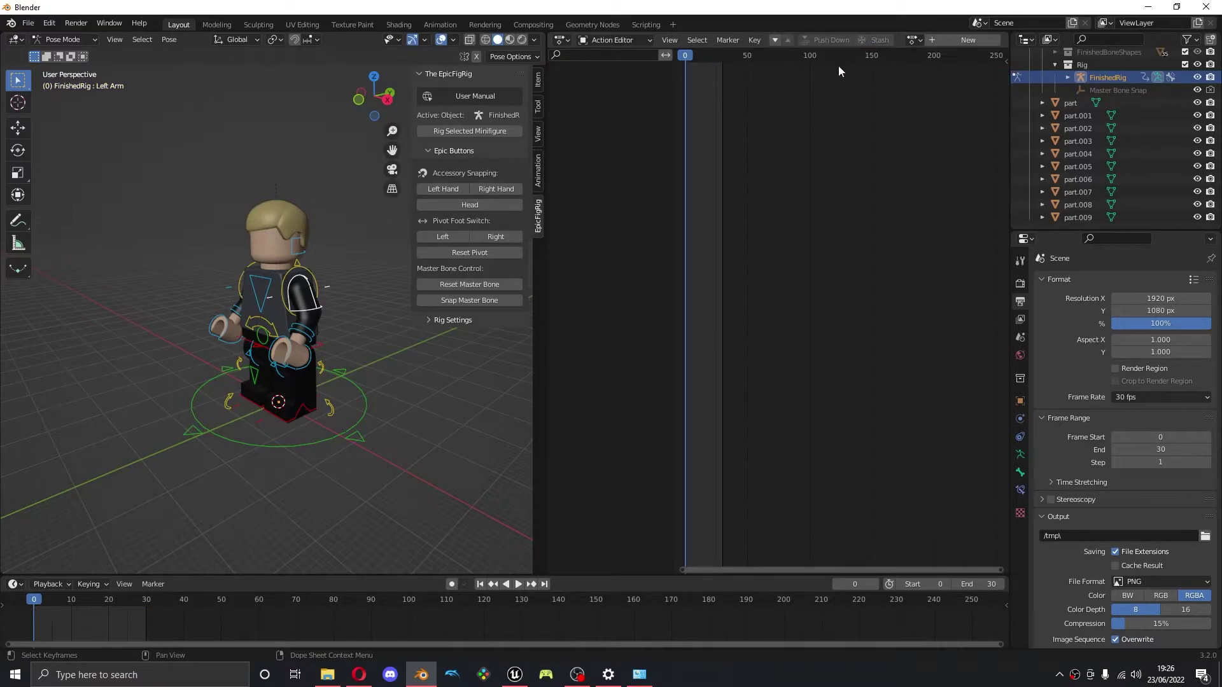
pyautogui.click(16, 584)
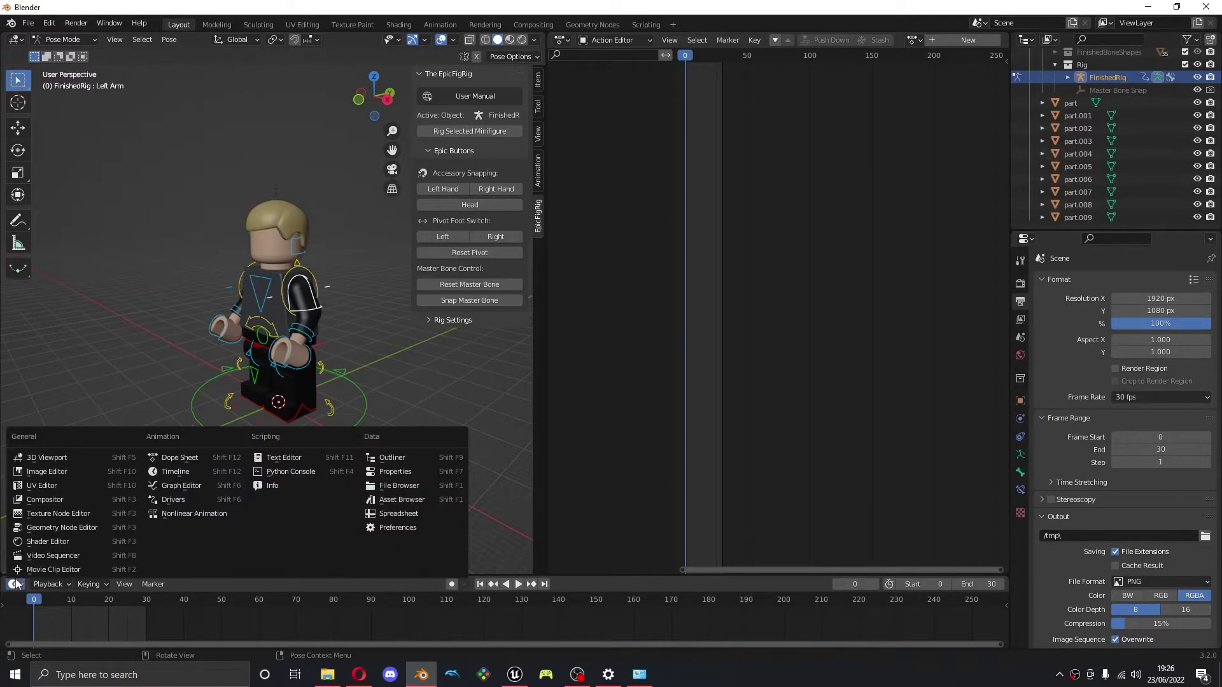
# Show the Animation 1 strip in the NLA editor, create a new action Animation 2, and restore the Timeline
pyautogui.click(191, 514)
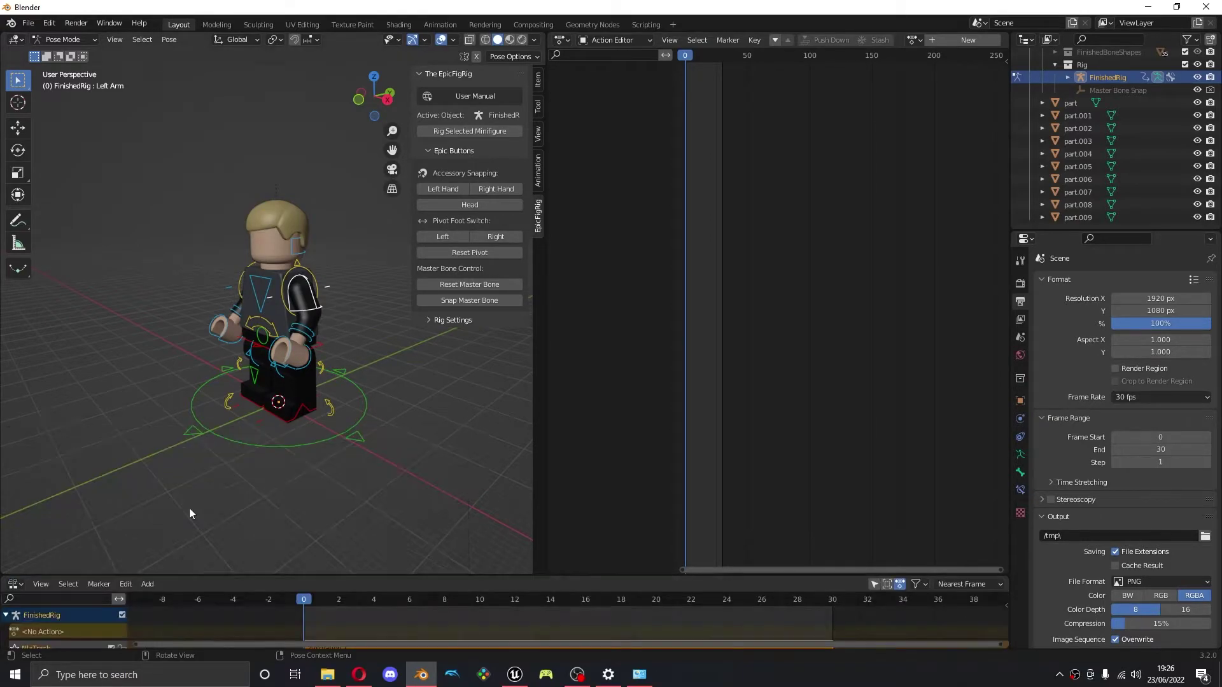
pyautogui.moveTo(237, 575); pyautogui.dragTo(295, 537)
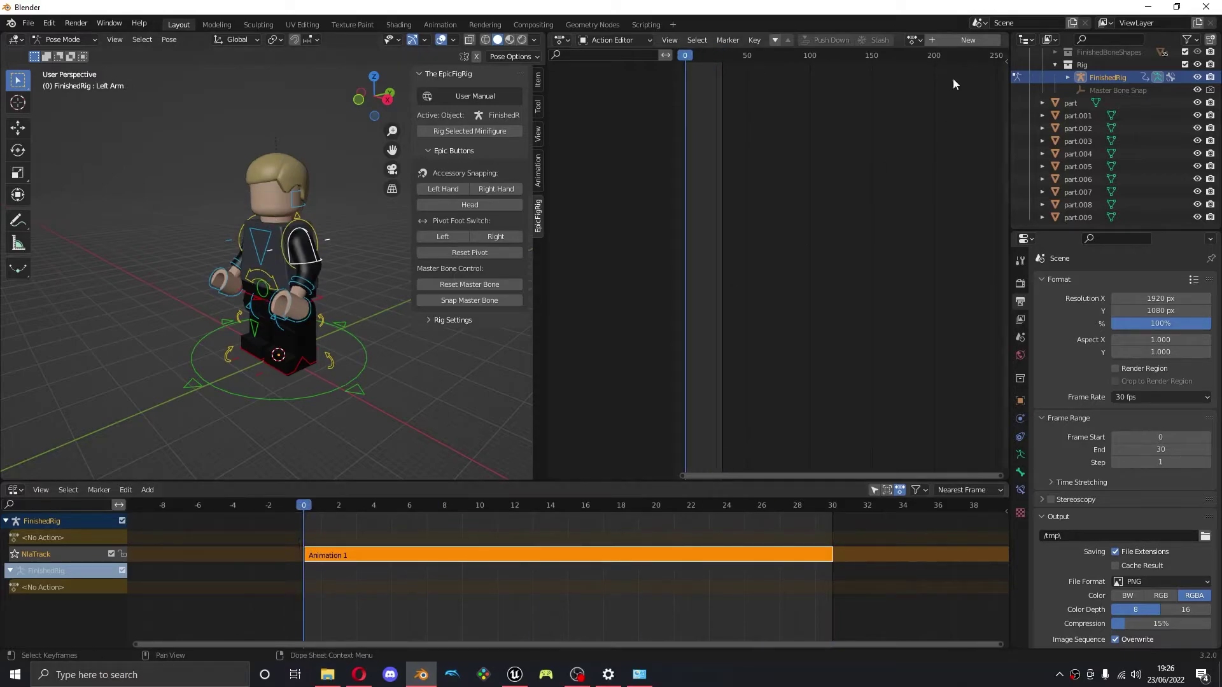
pyautogui.click(948, 40)
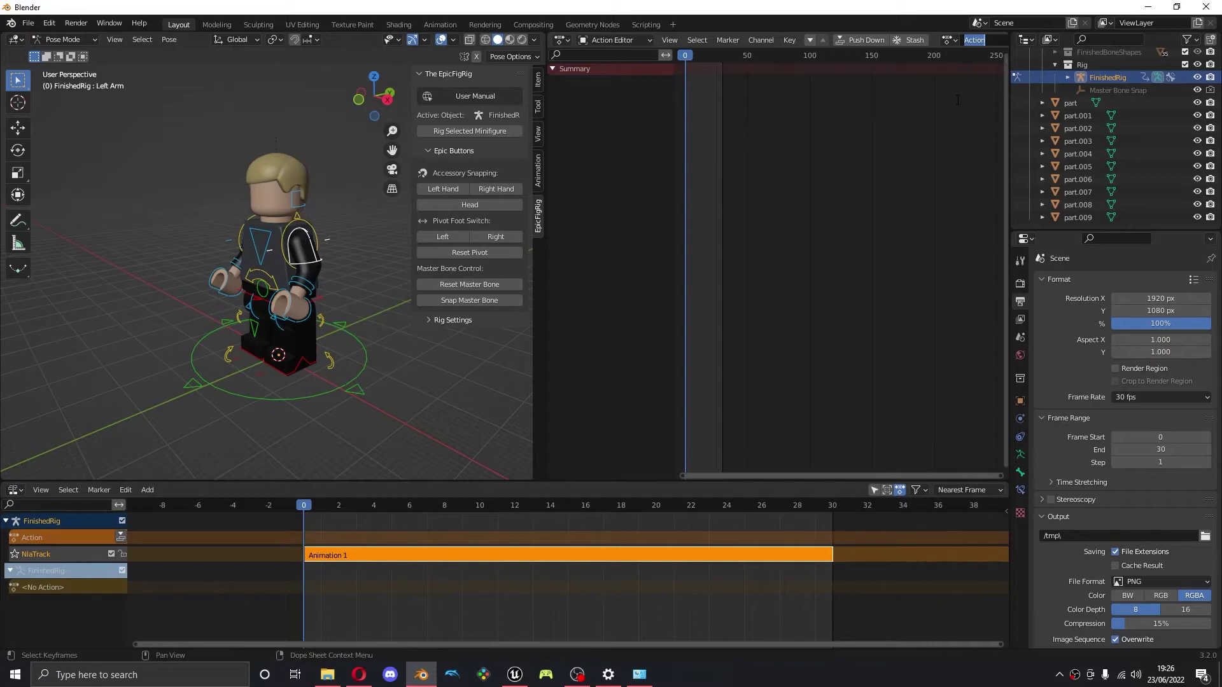
pyautogui.write('Arimation 2')
pyautogui.press('Return')
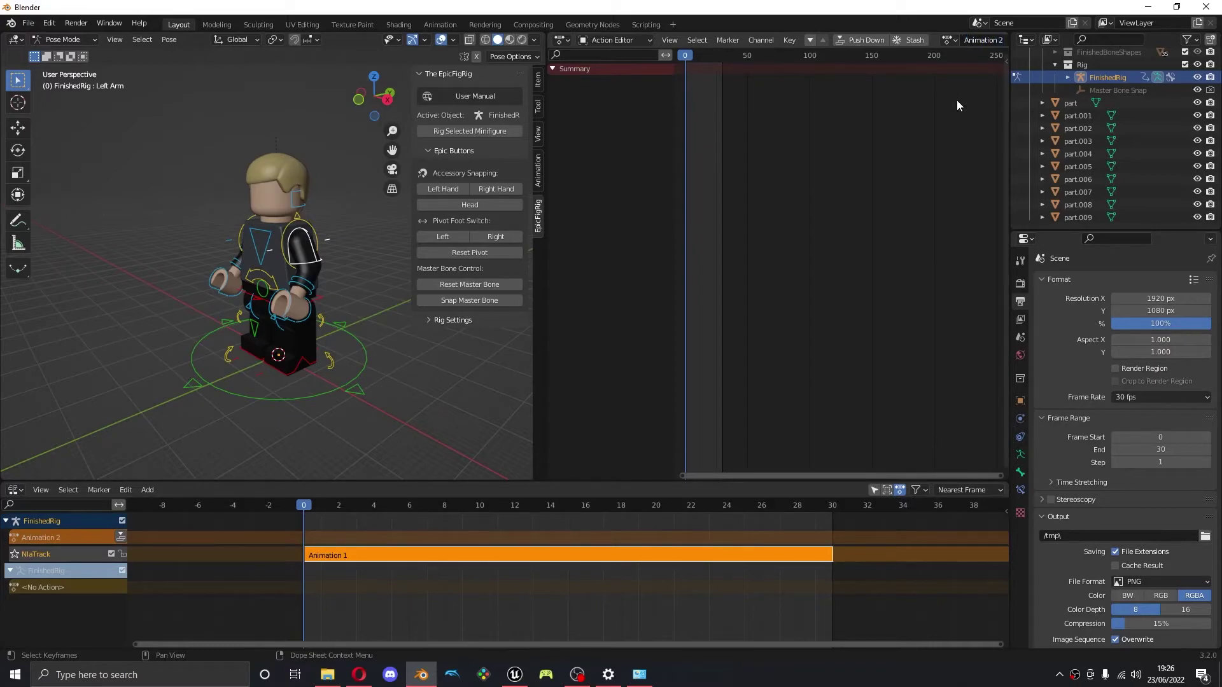
pyautogui.click(14, 490)
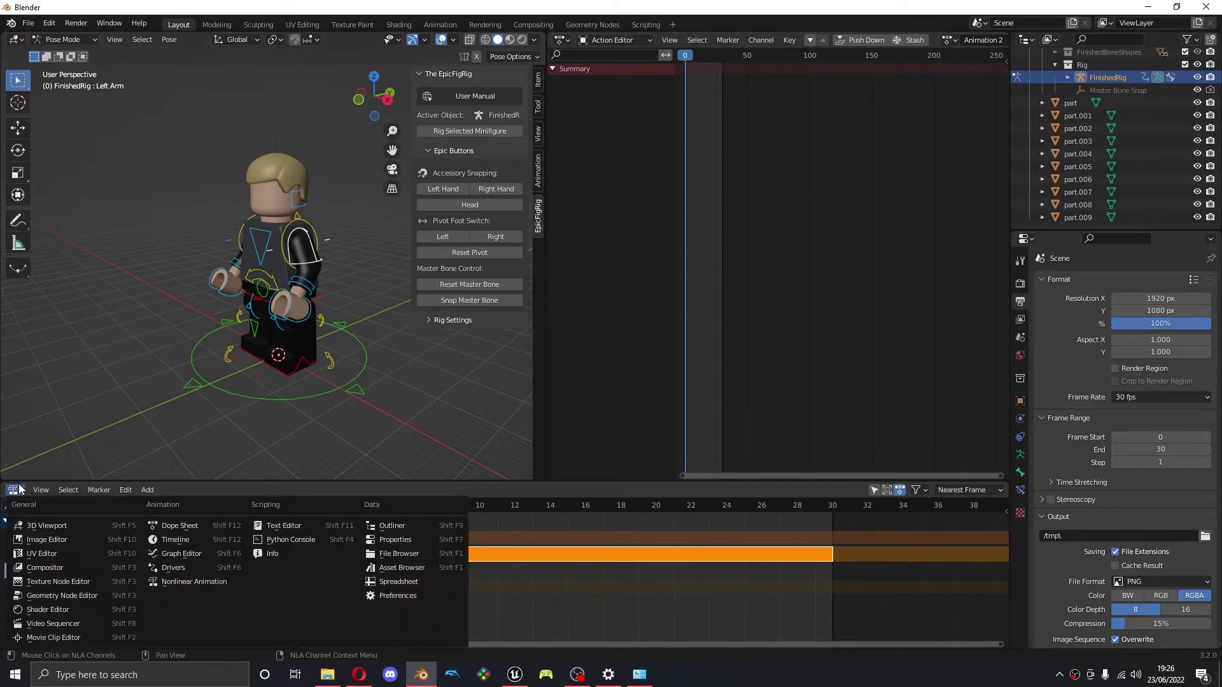
pyautogui.click(14, 489)
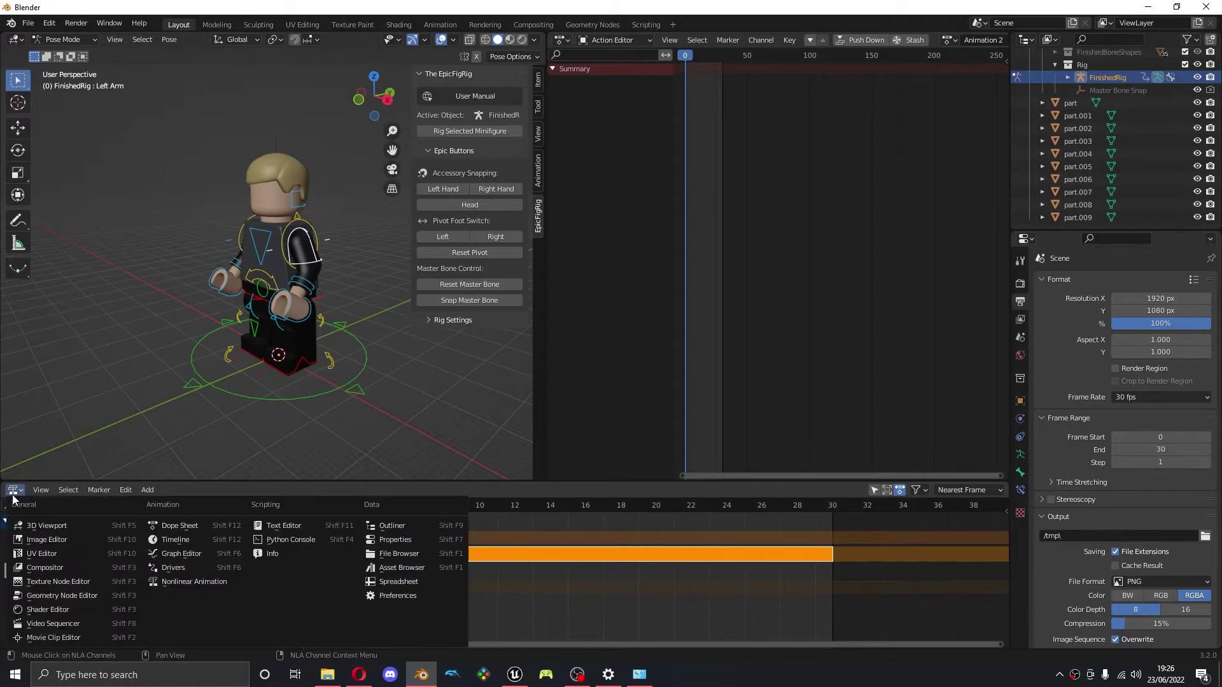
pyautogui.click(175, 539)
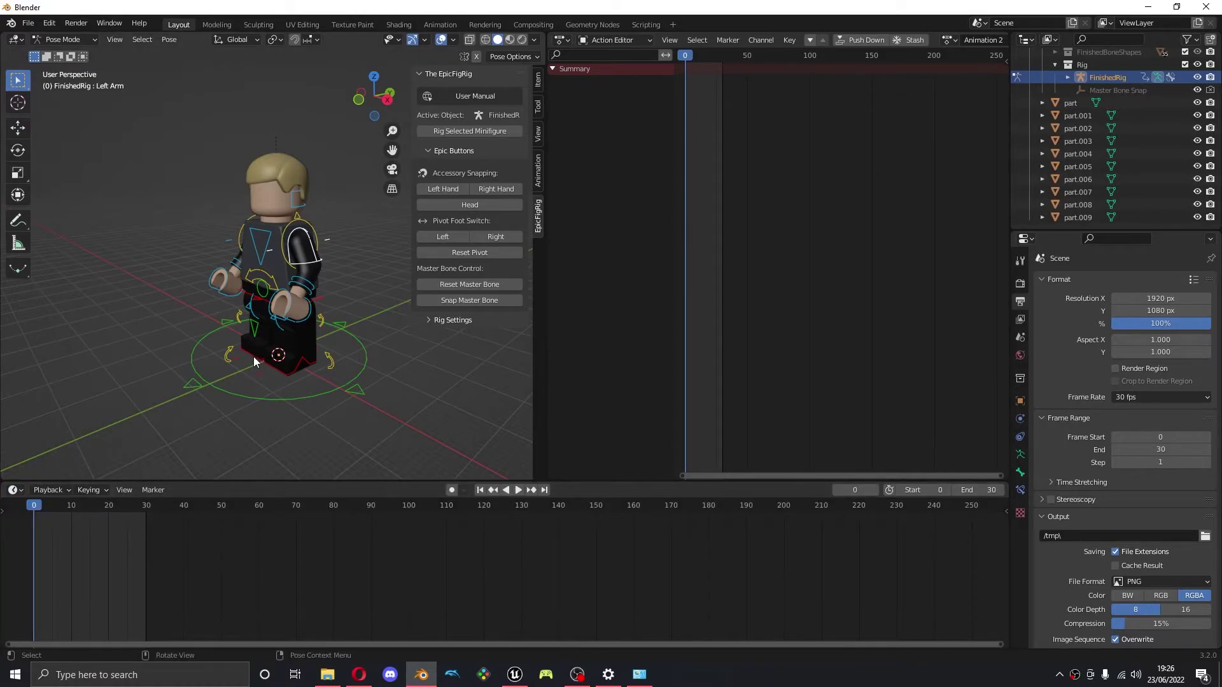
# Select the LeftFootIK control and keyframe its position at frame 0
pyautogui.click(292, 368)
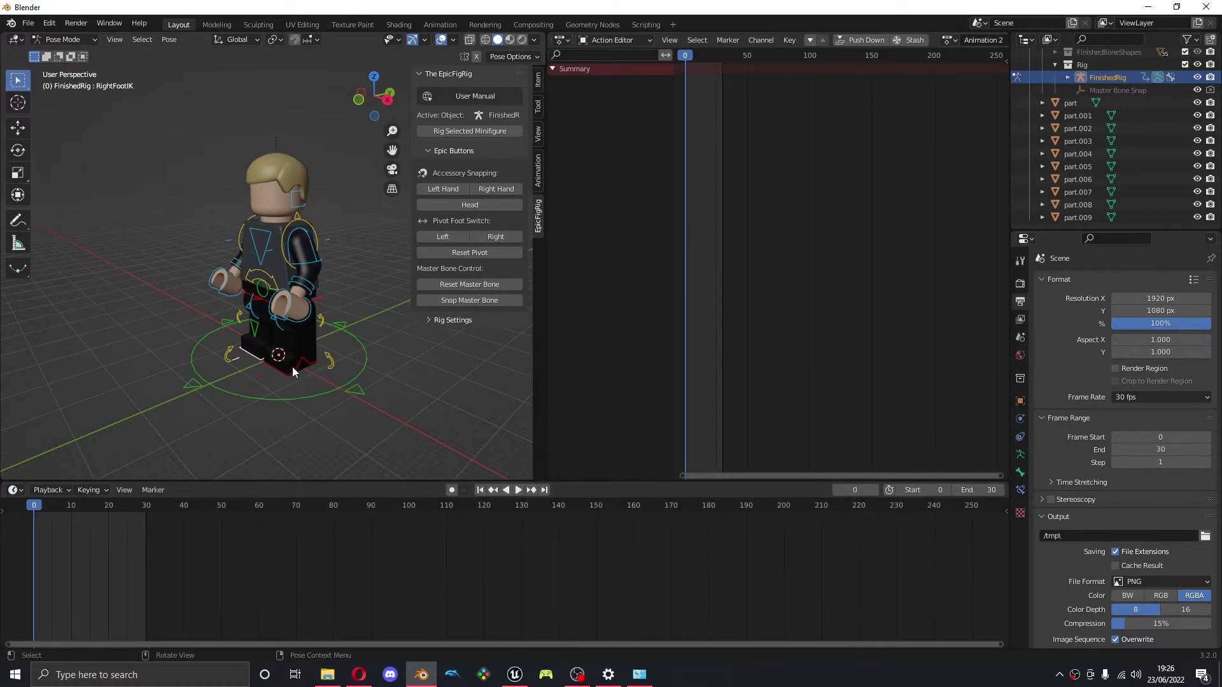
pyautogui.click(316, 267)
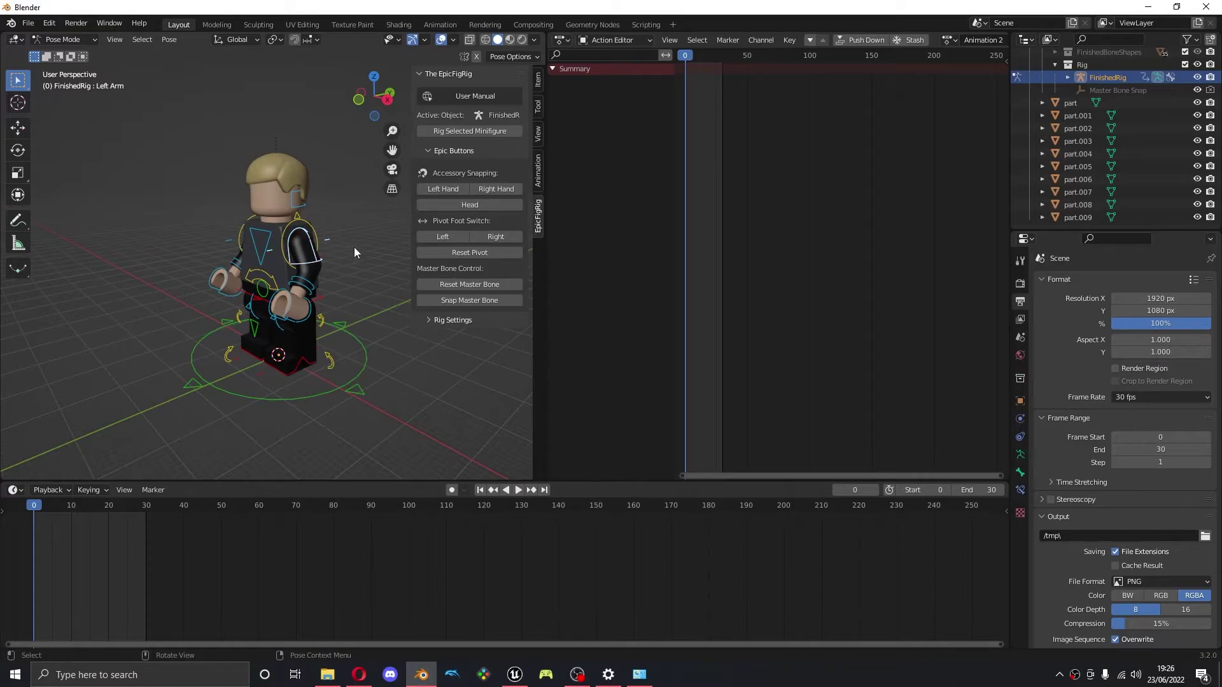
pyautogui.click(290, 375)
pyautogui.press('i')
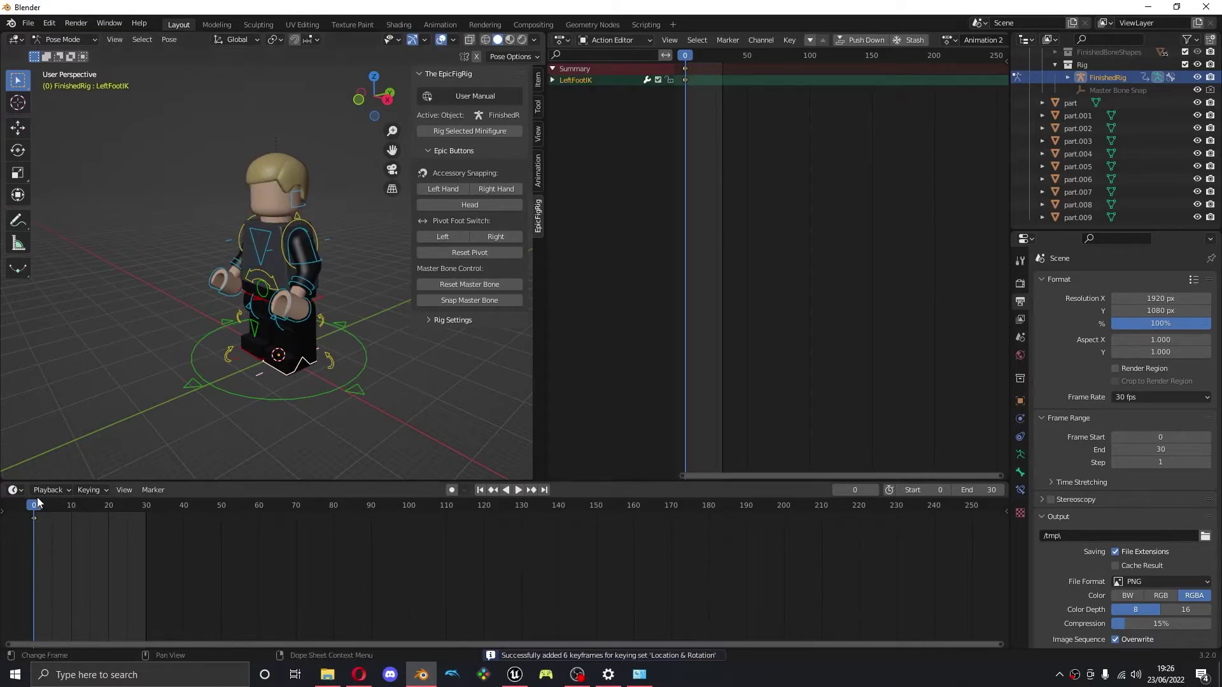
# Key the left foot lifted at frame 15 and back at rest at frame 30, then play it
pyautogui.moveTo(38, 503); pyautogui.dragTo(91, 518)
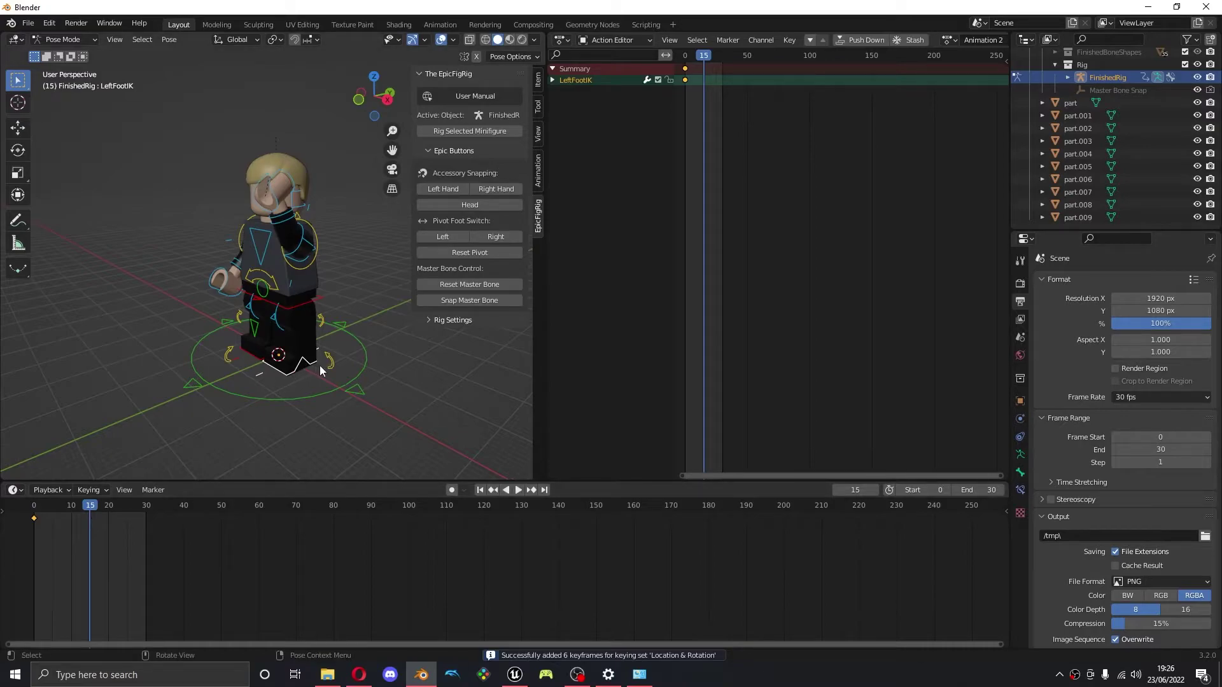
pyautogui.press('g')
pyautogui.click(226, 395)
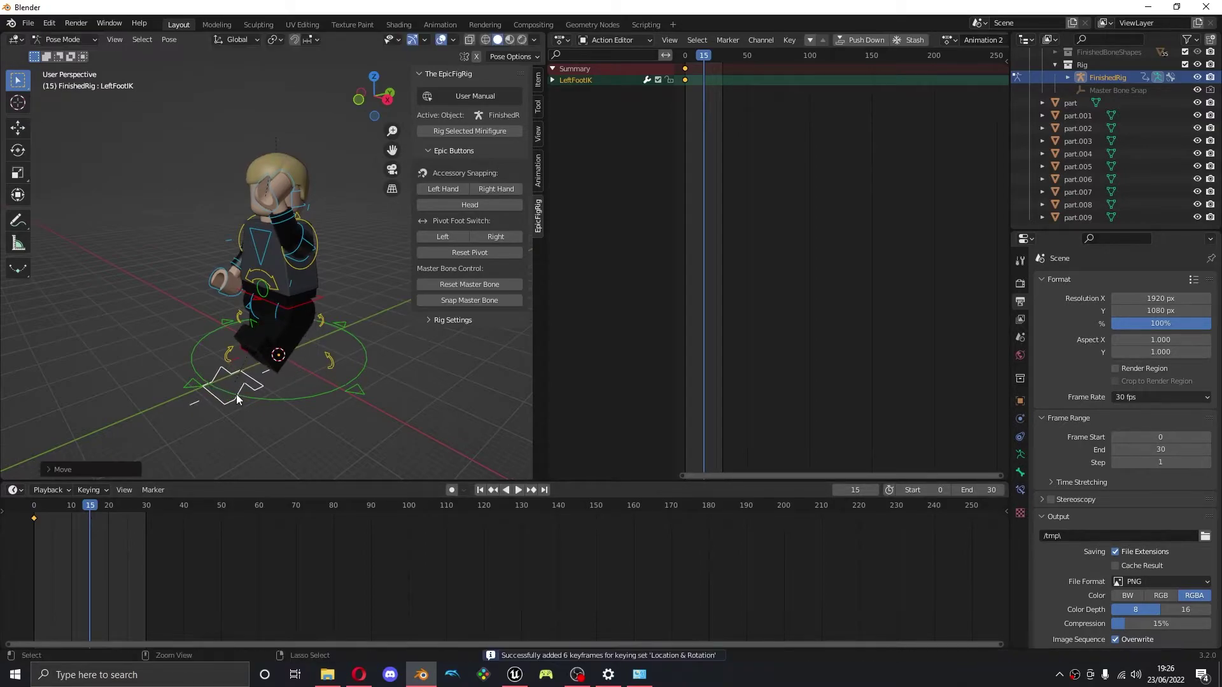
pyautogui.press('i')
pyautogui.moveTo(78, 519); pyautogui.dragTo(144, 518)
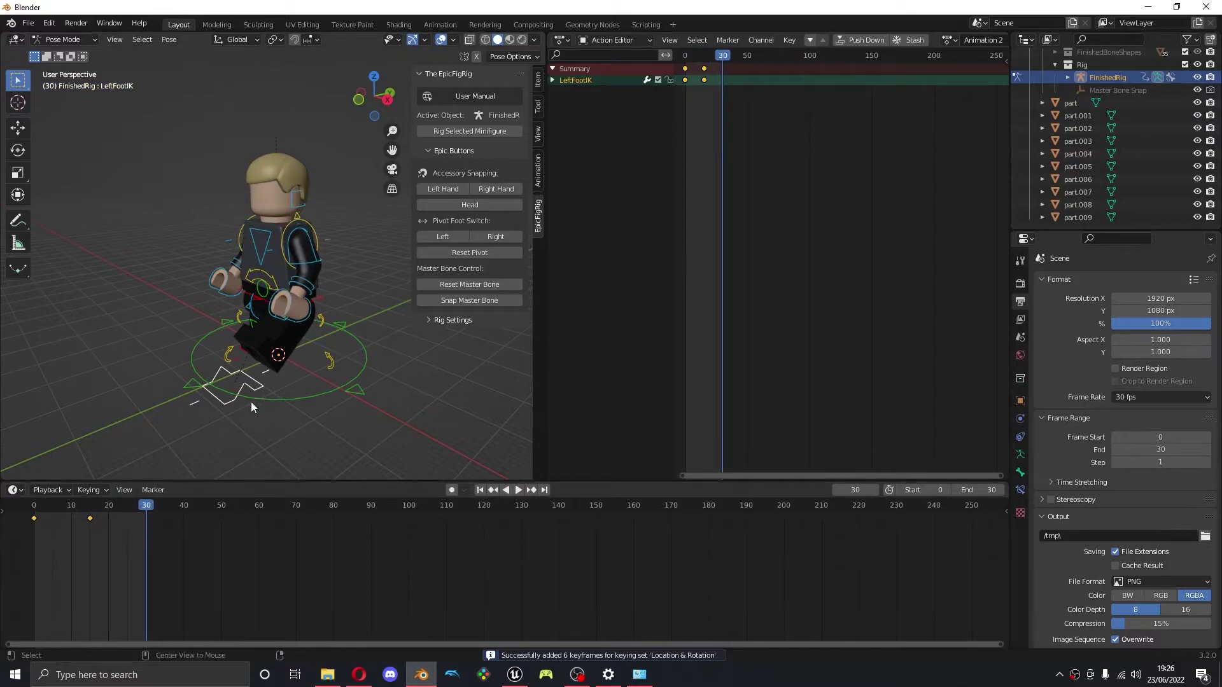
pyautogui.hotkey('alt', 'g')
pyautogui.press('i')
pyautogui.press('space')
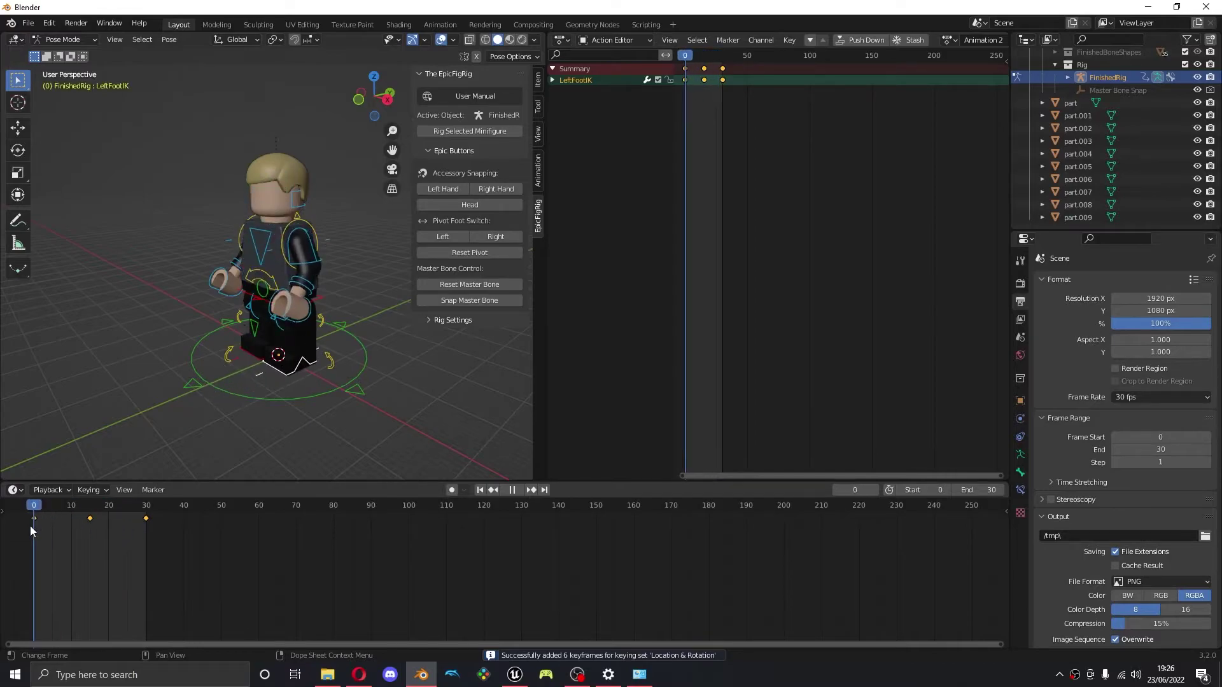
pyautogui.moveTo(29, 514); pyautogui.dragTo(148, 528)
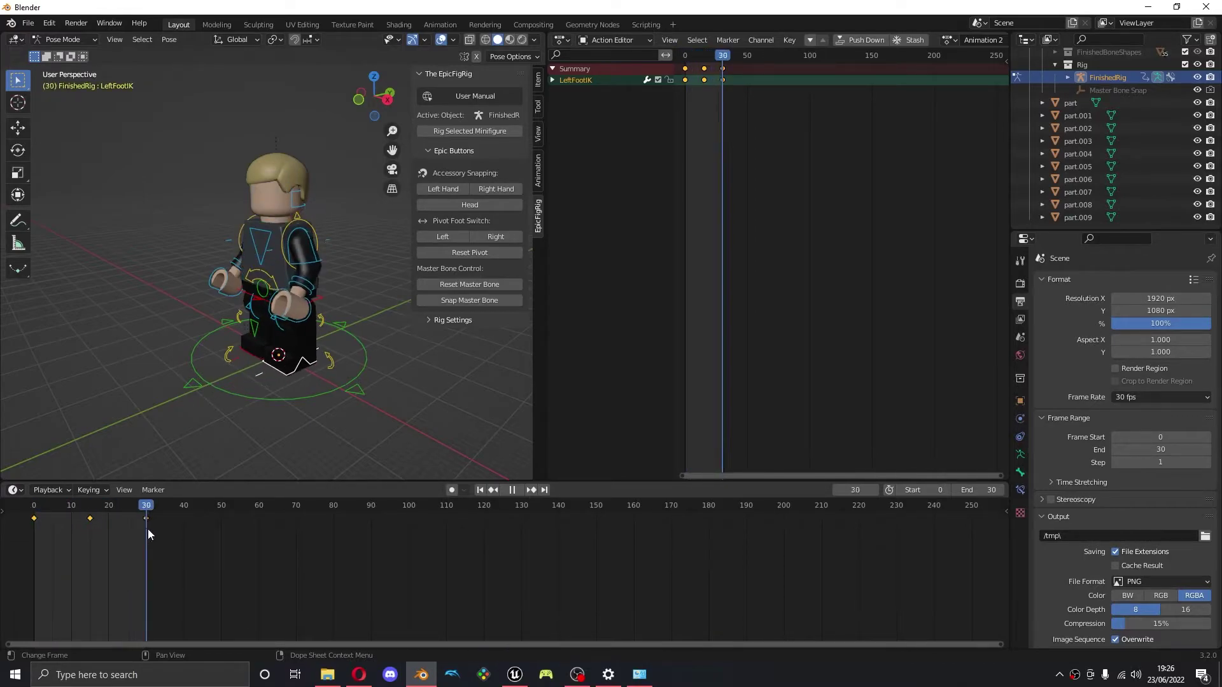
pyautogui.click(14, 491)
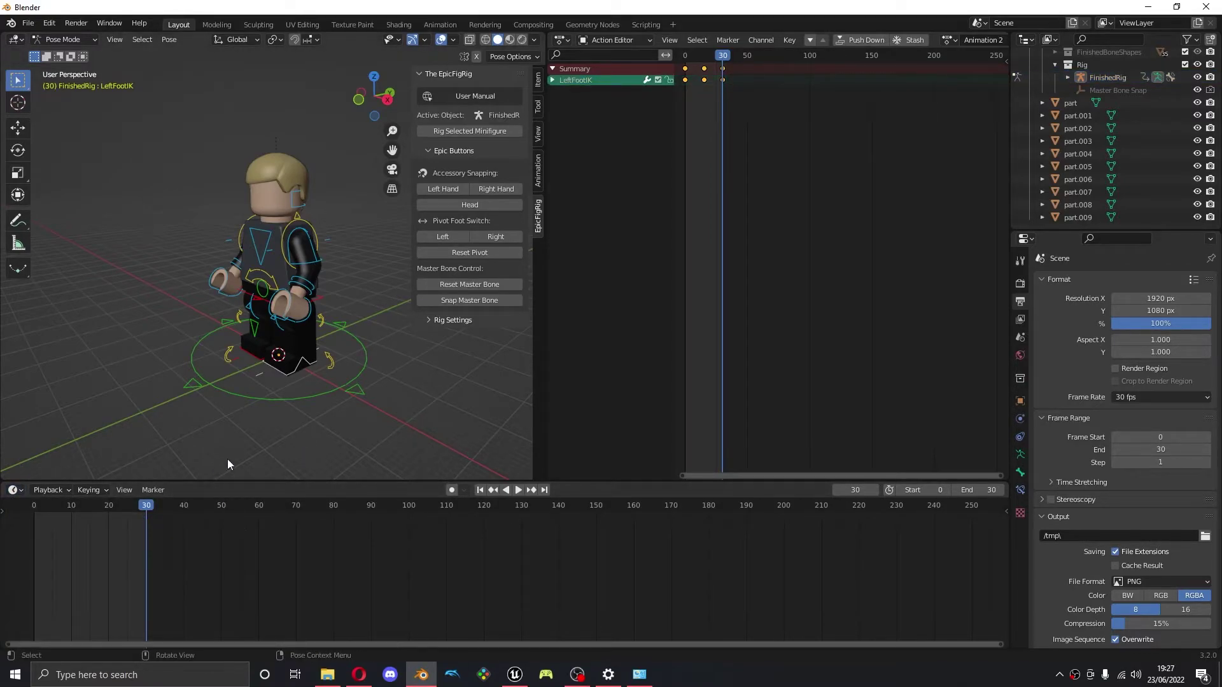
# Push Animation 2 down onto the NLA stack and show the bottom panel as the Nonlinear Animation editor
pyautogui.click(14, 491)
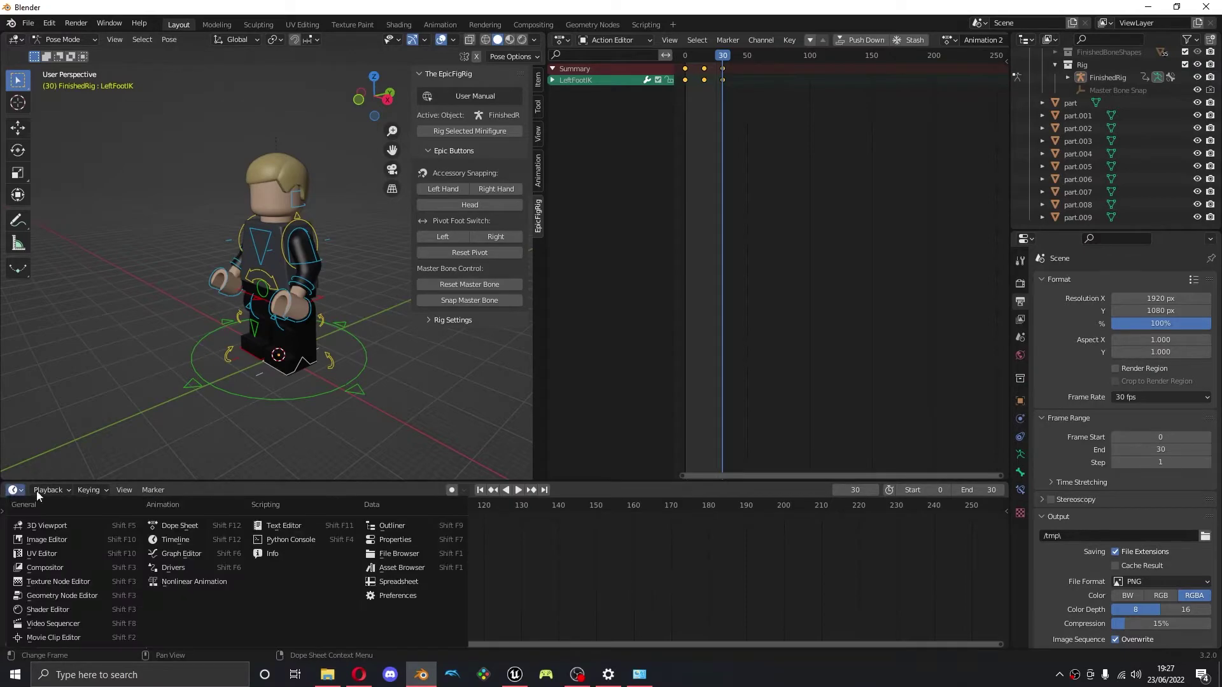
pyautogui.click(856, 39)
pyautogui.click(14, 490)
pyautogui.click(175, 540)
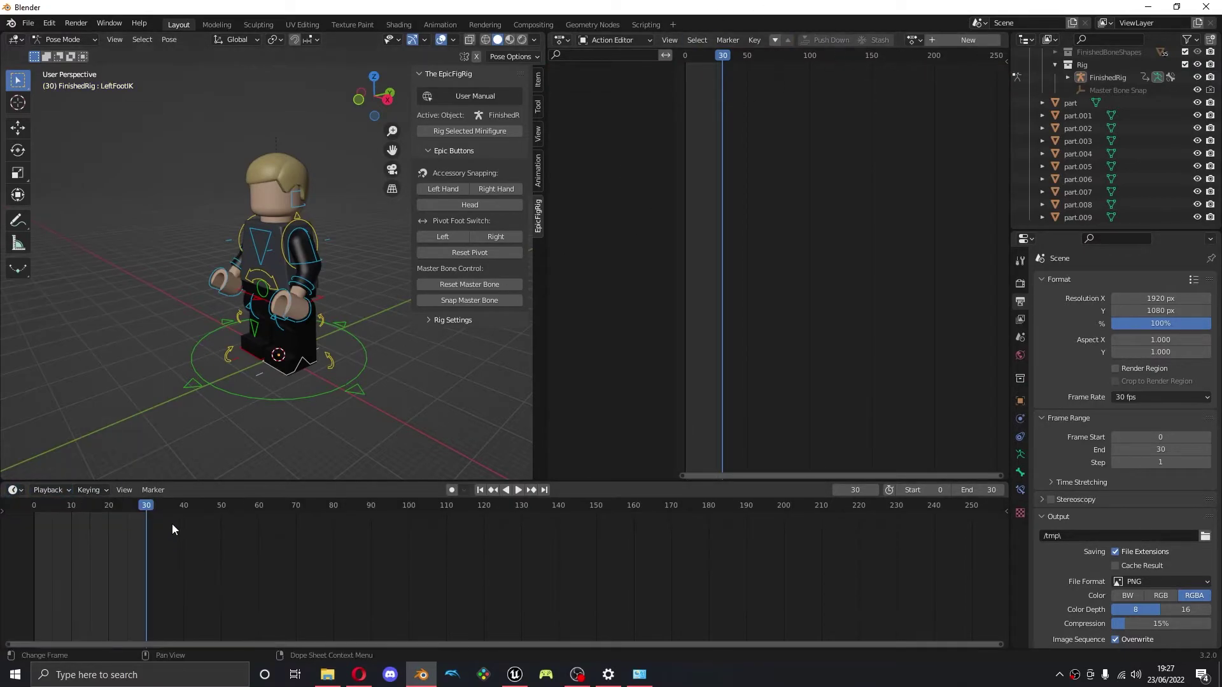
pyautogui.click(16, 491)
pyautogui.click(177, 578)
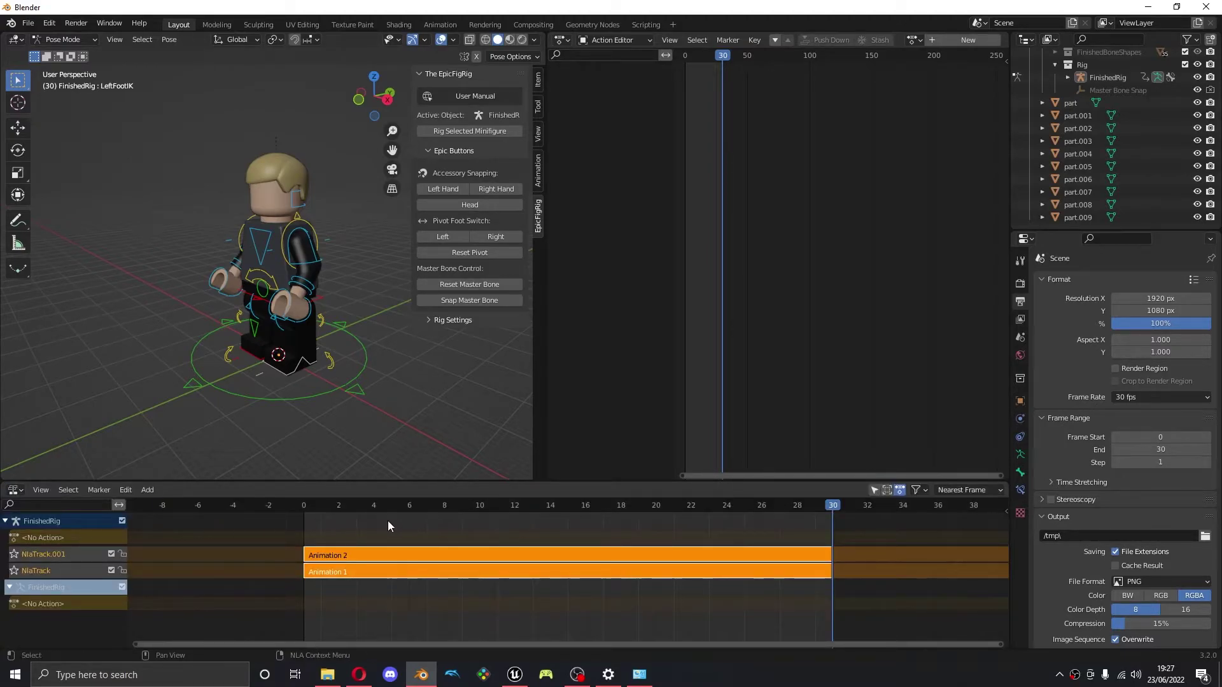
pyautogui.moveTo(827, 529); pyautogui.dragTo(304, 557)
pyautogui.moveTo(305, 507)
pyautogui.mouseDown()
pyautogui.moveTo(830, 513)
pyautogui.moveTo(311, 528)
pyautogui.moveTo(318, 513)
pyautogui.moveTo(303, 514)
pyautogui.mouseUp()
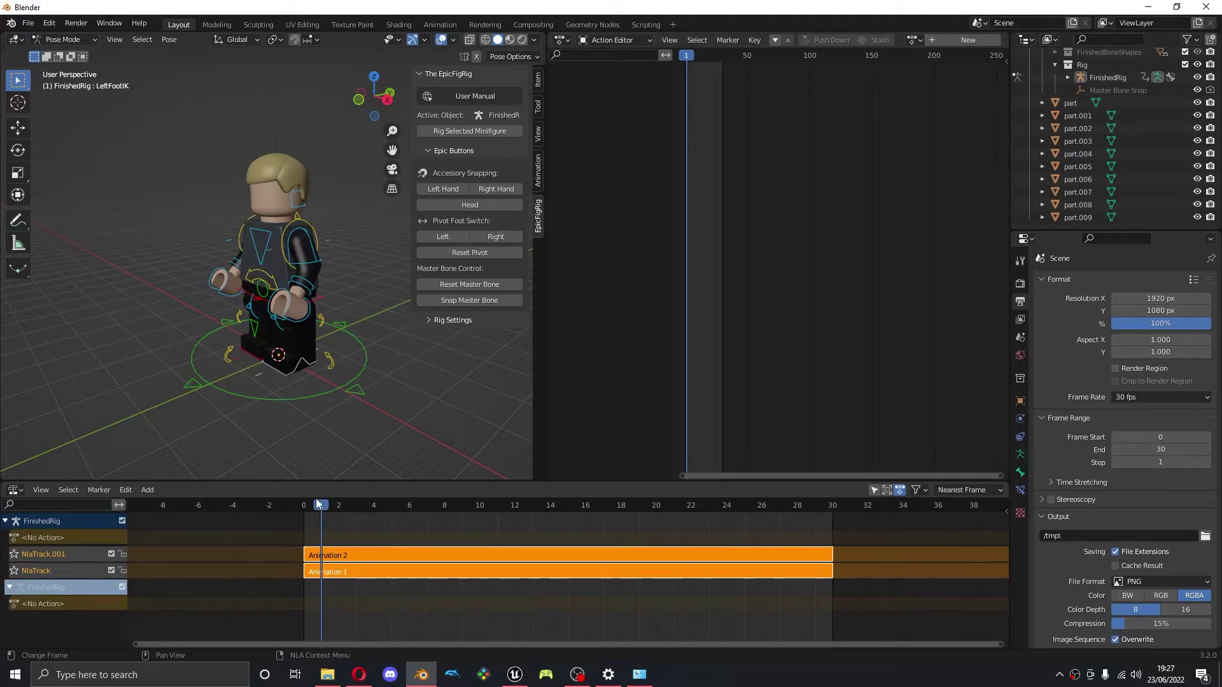
# Toggle the track checkboxes to preview each animation alone, leaving Animation 1's track muted
pyautogui.click(111, 570)
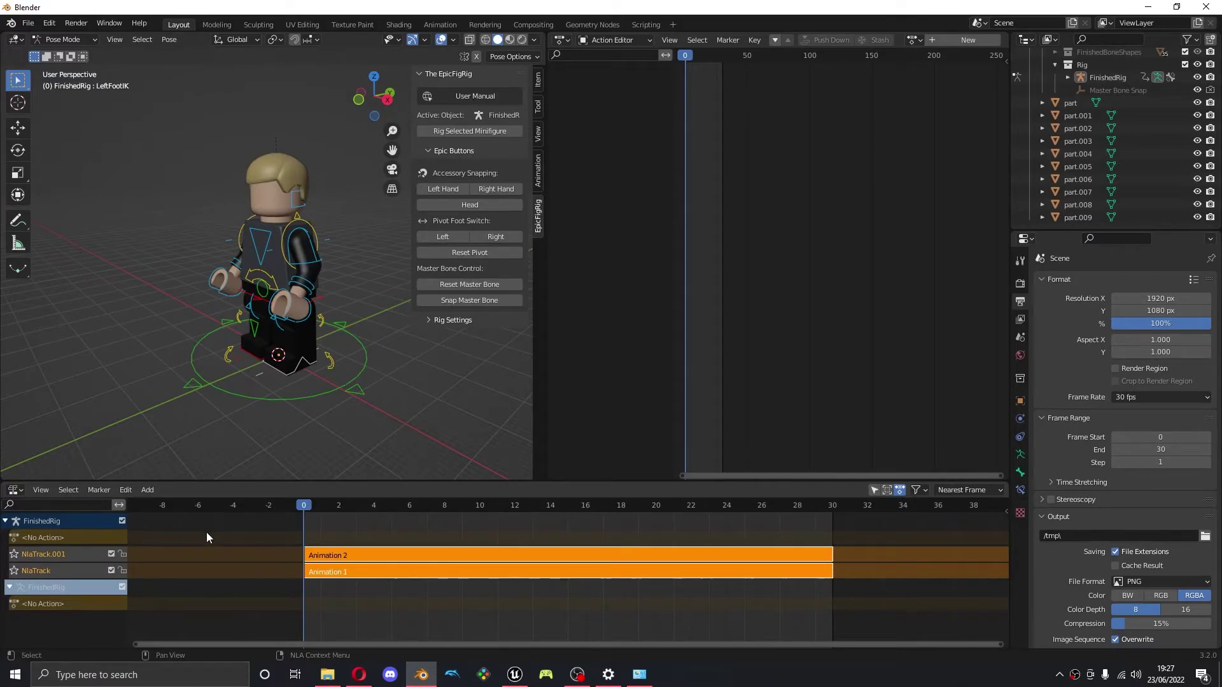
pyautogui.click(111, 553)
pyautogui.moveTo(304, 509); pyautogui.dragTo(312, 545)
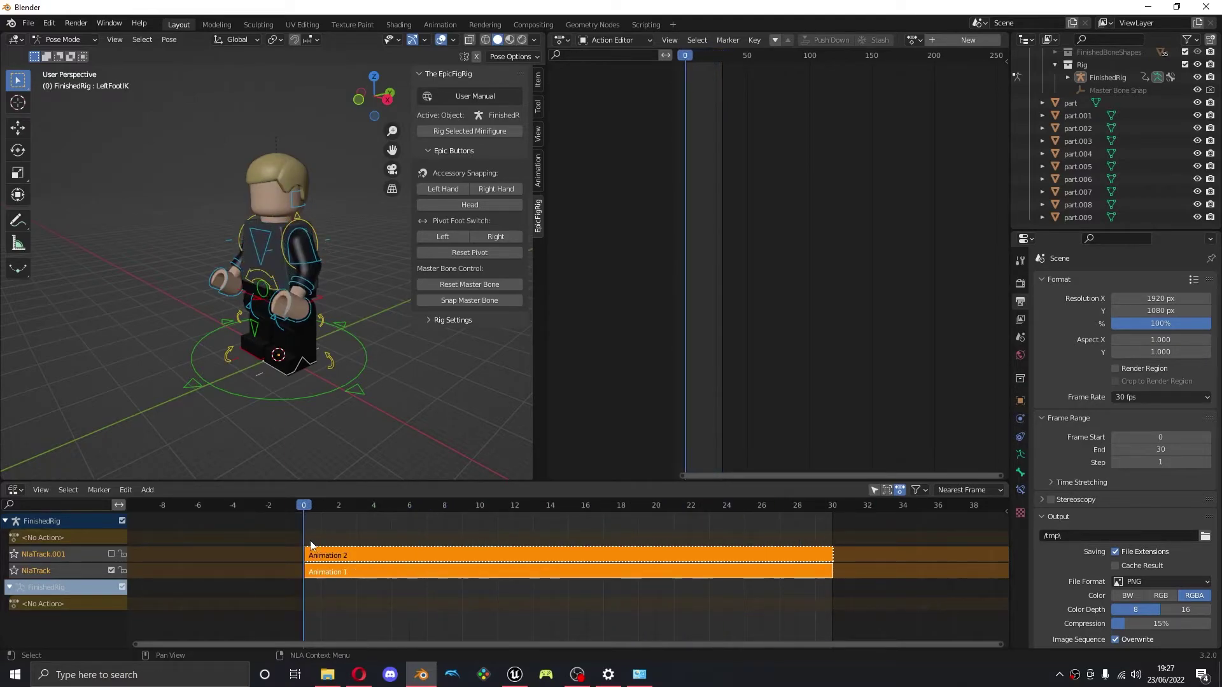
pyautogui.click(110, 553)
pyautogui.click(111, 571)
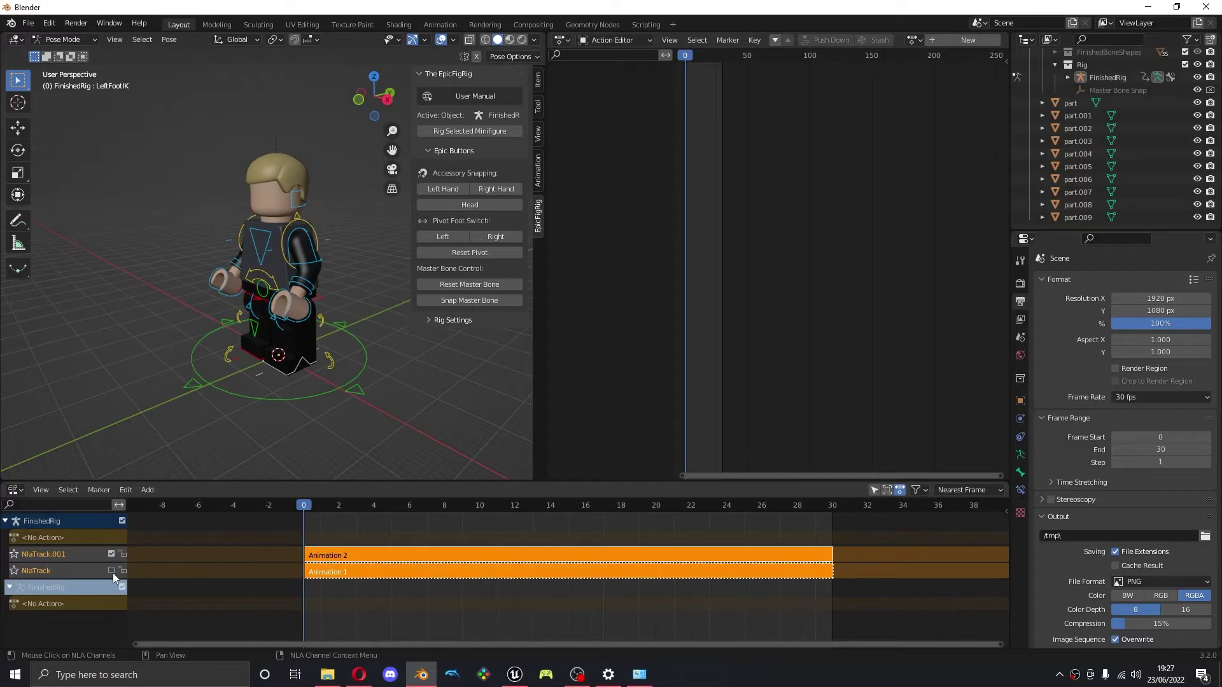
pyautogui.moveTo(300, 505); pyautogui.dragTo(284, 571)
# Rename the lower NLA track to 'Animation' and the upper one to 'Animation 2'
pyautogui.doubleClick(60, 571)
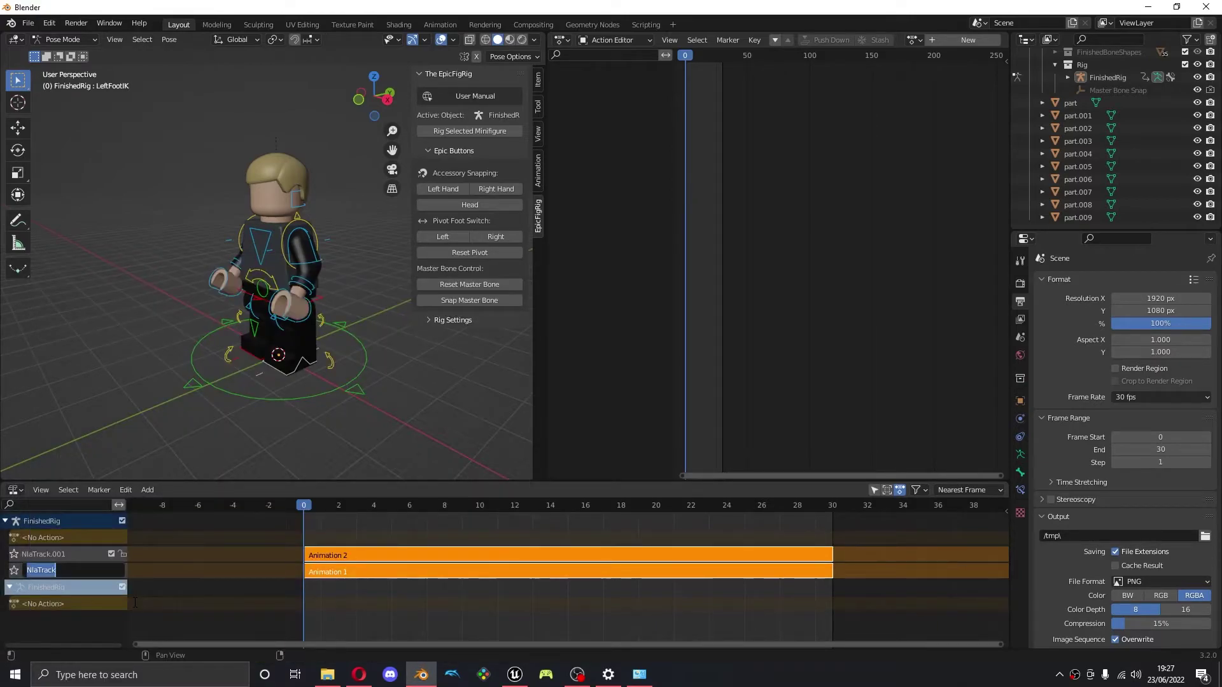
pyautogui.write('Animation')
pyautogui.press('Return')
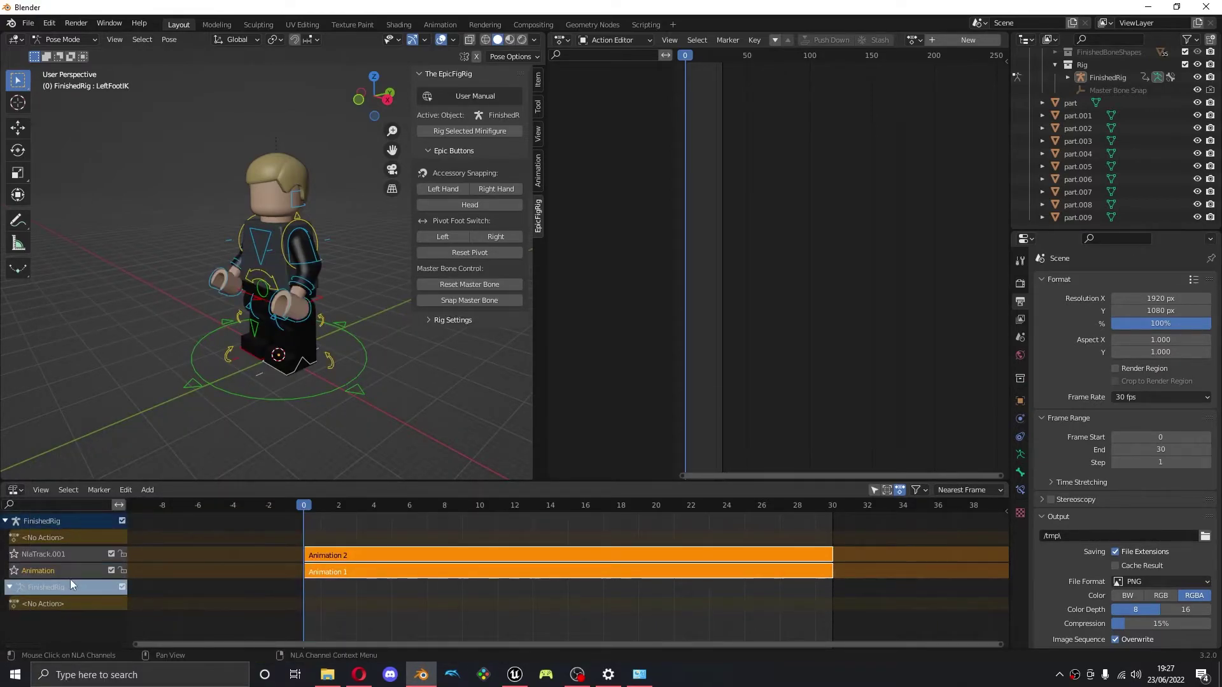
pyautogui.doubleClick(42, 556)
pyautogui.write('Anim')
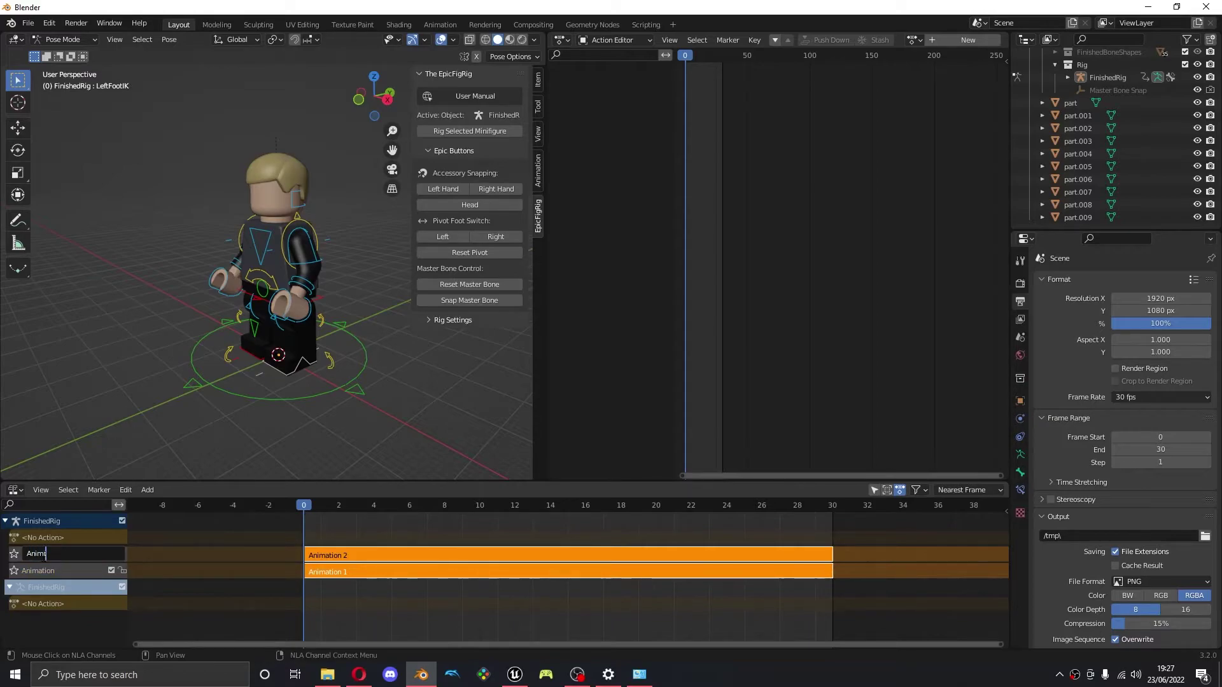
pyautogui.write('ation 1')
pyautogui.press('Return')
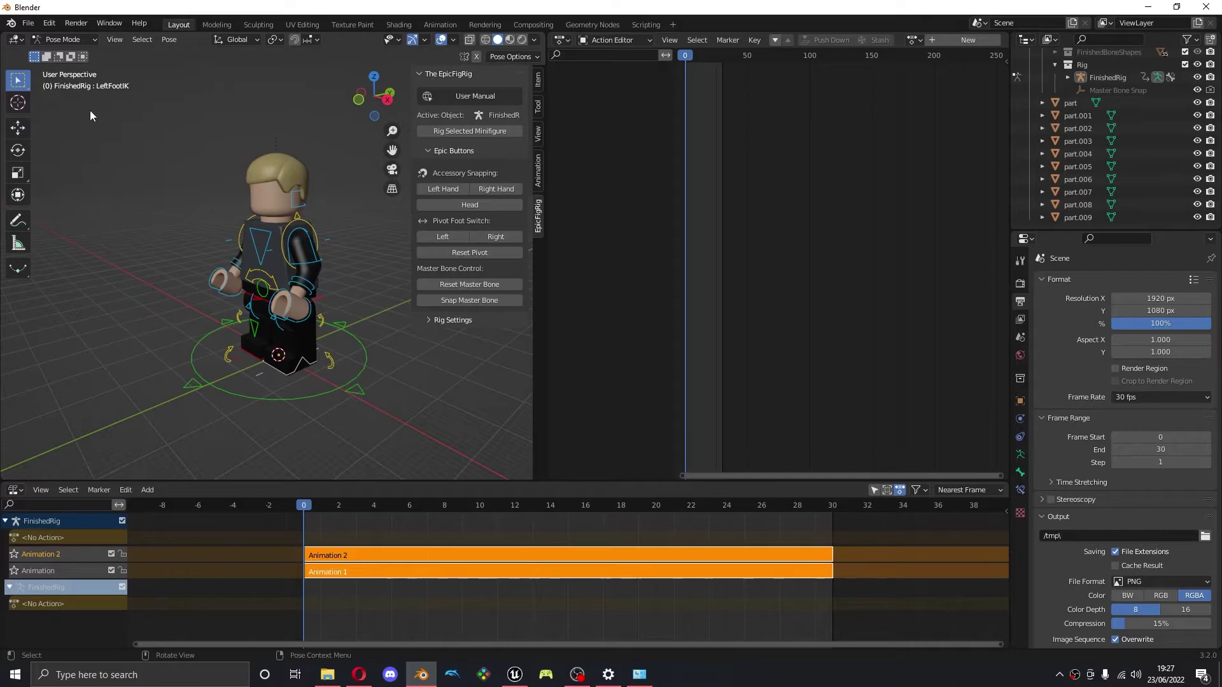
# Switch to Object Mode and select part through part.009, with FinishedRig as the active object
pyautogui.click(63, 38)
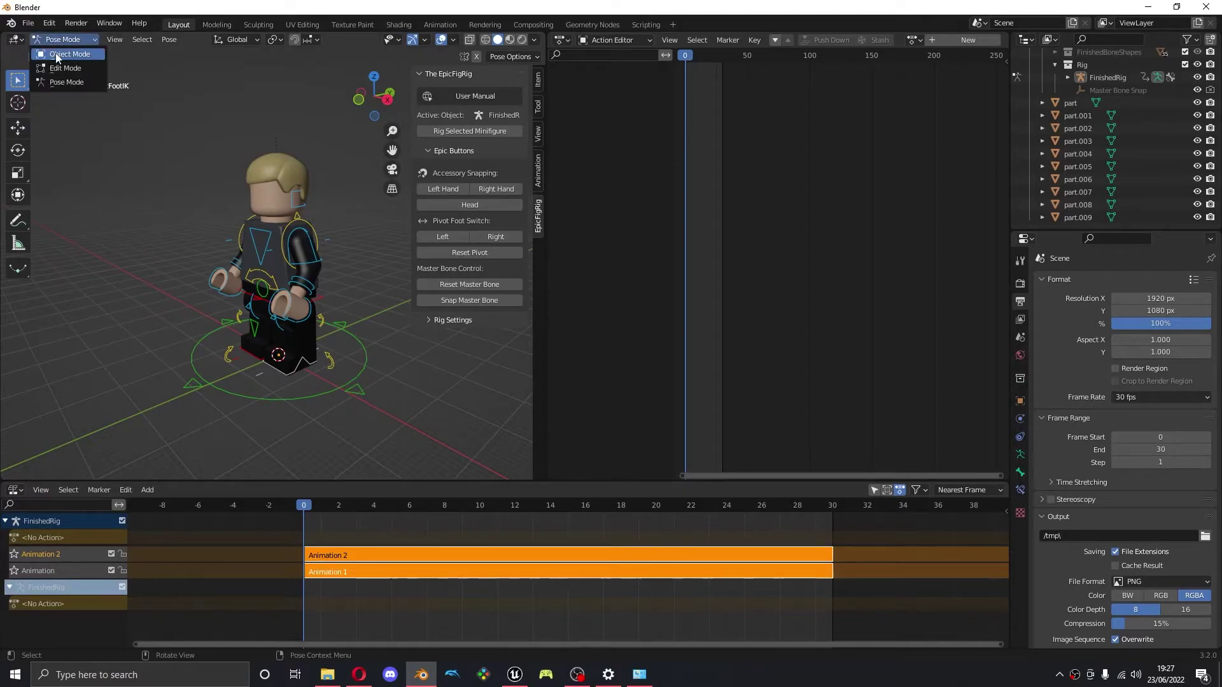
pyautogui.click(61, 51)
pyautogui.click(354, 380)
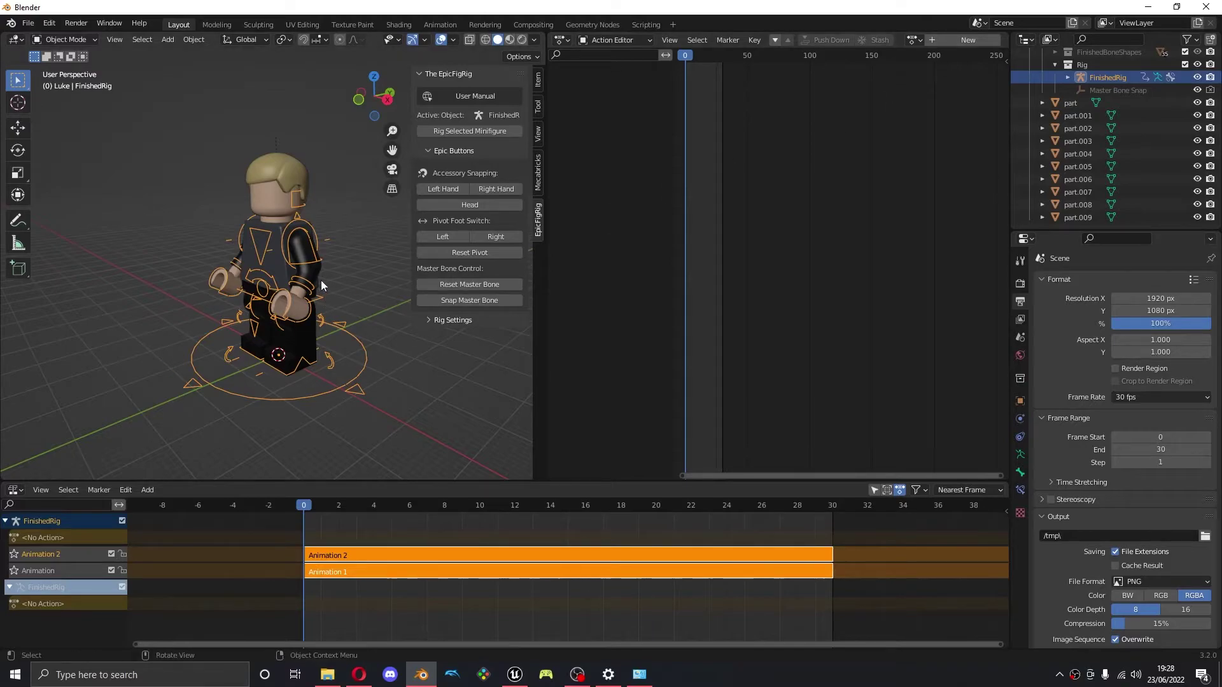
pyautogui.click(1090, 216)
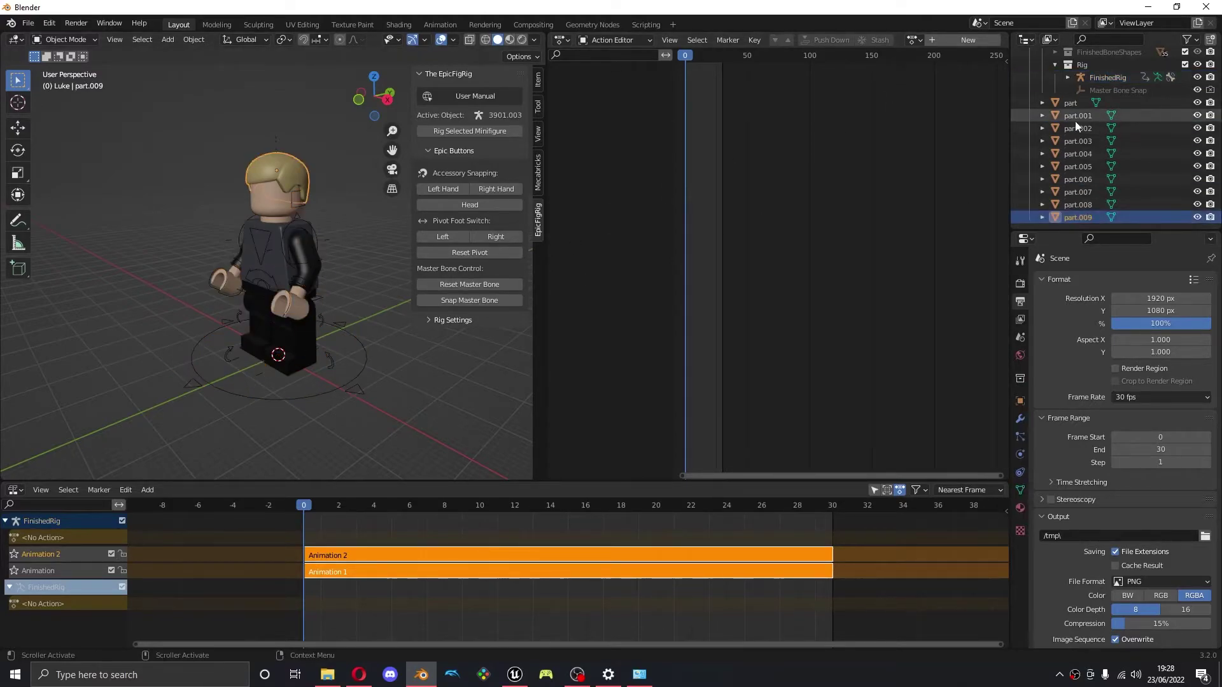
pyautogui.moveTo(1040, 216); pyautogui.dragTo(1097, 93)
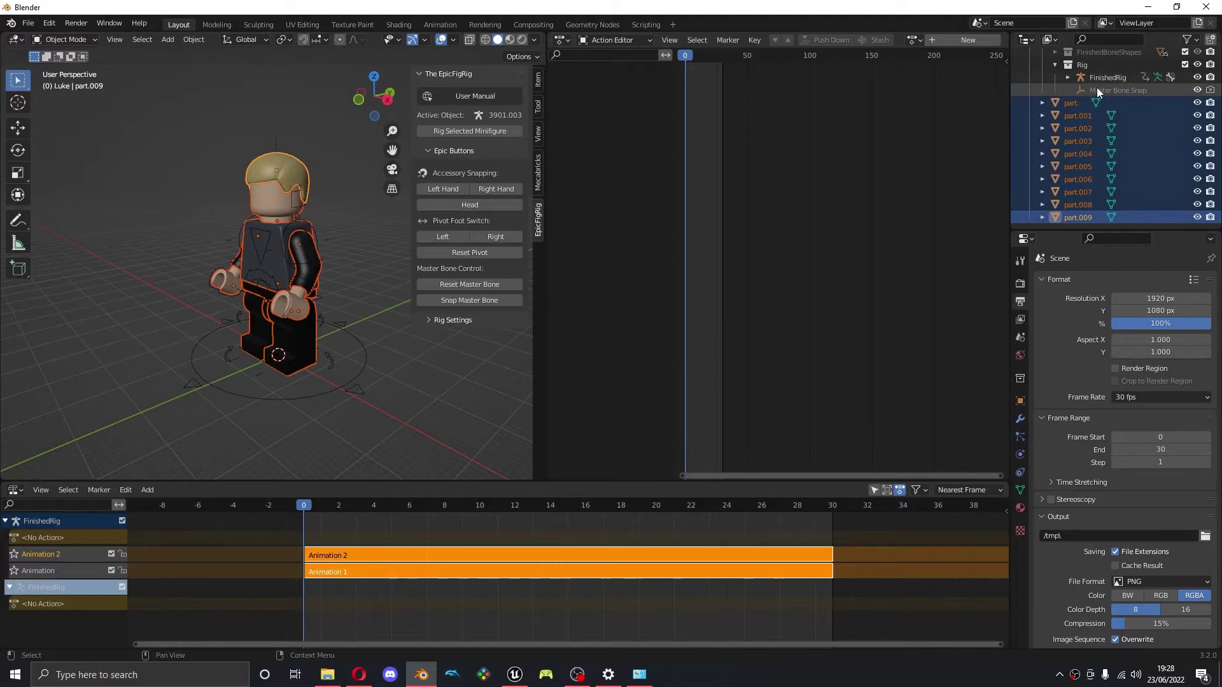
pyautogui.keyDown('ctrl'); pyautogui.click(1104, 78); pyautogui.keyUp('ctrl')
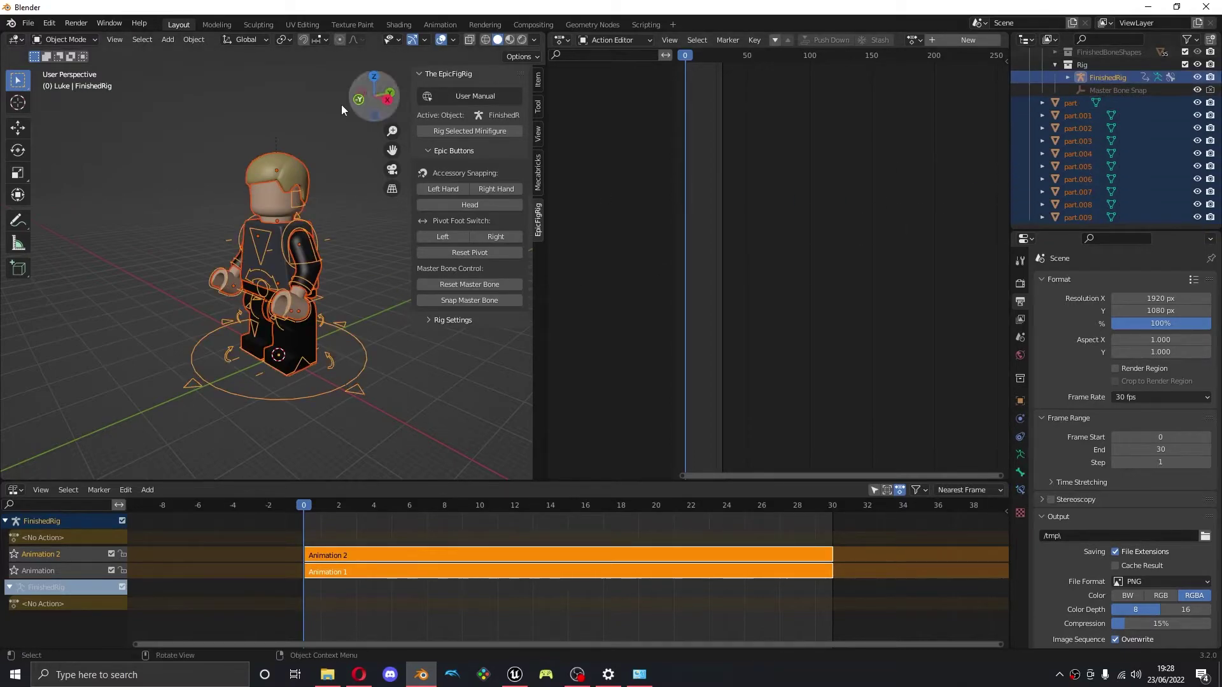
pyautogui.click(28, 23)
# Choose FBX export and untick All Actions under Bake Animation
pyautogui.moveTo(47, 210)
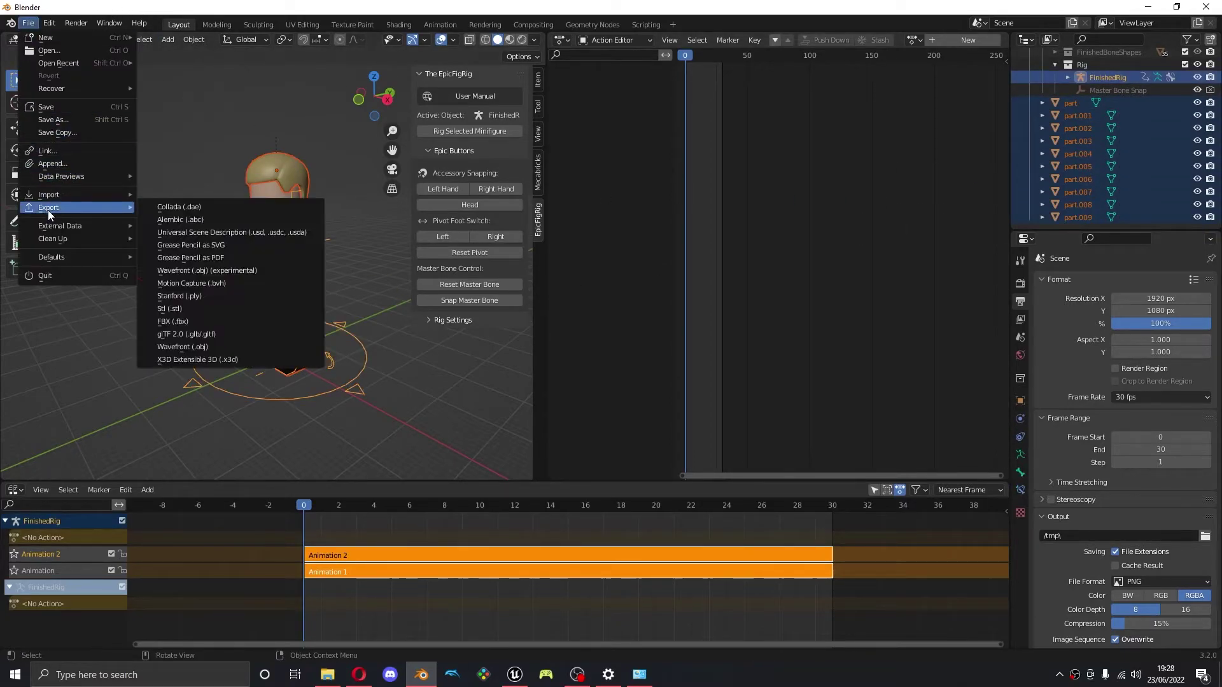
pyautogui.click(235, 322)
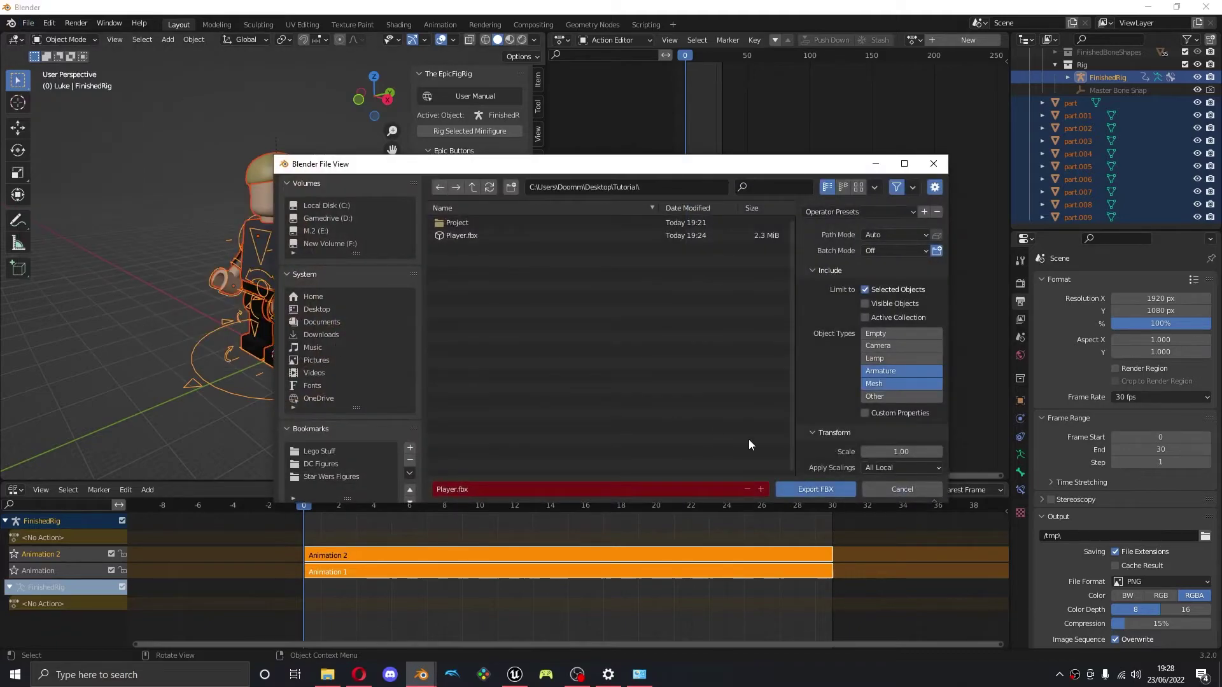
pyautogui.scroll(-5, 868, 350)
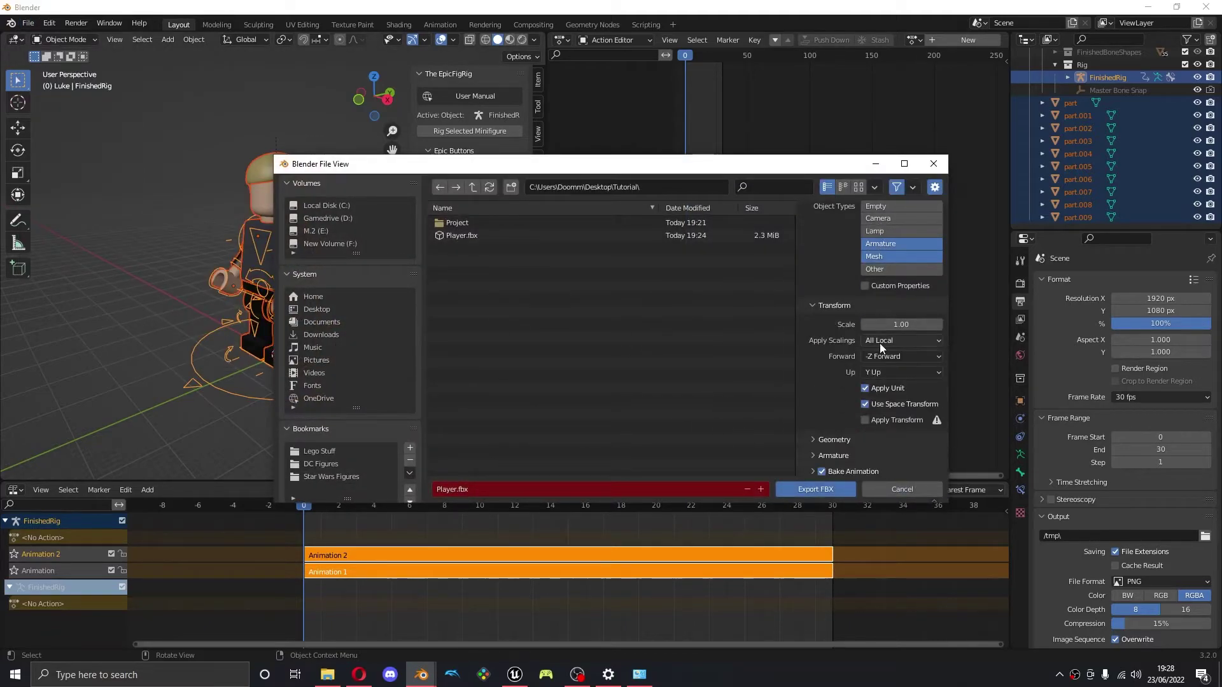
pyautogui.click(812, 468)
pyautogui.scroll(-4, 837, 406)
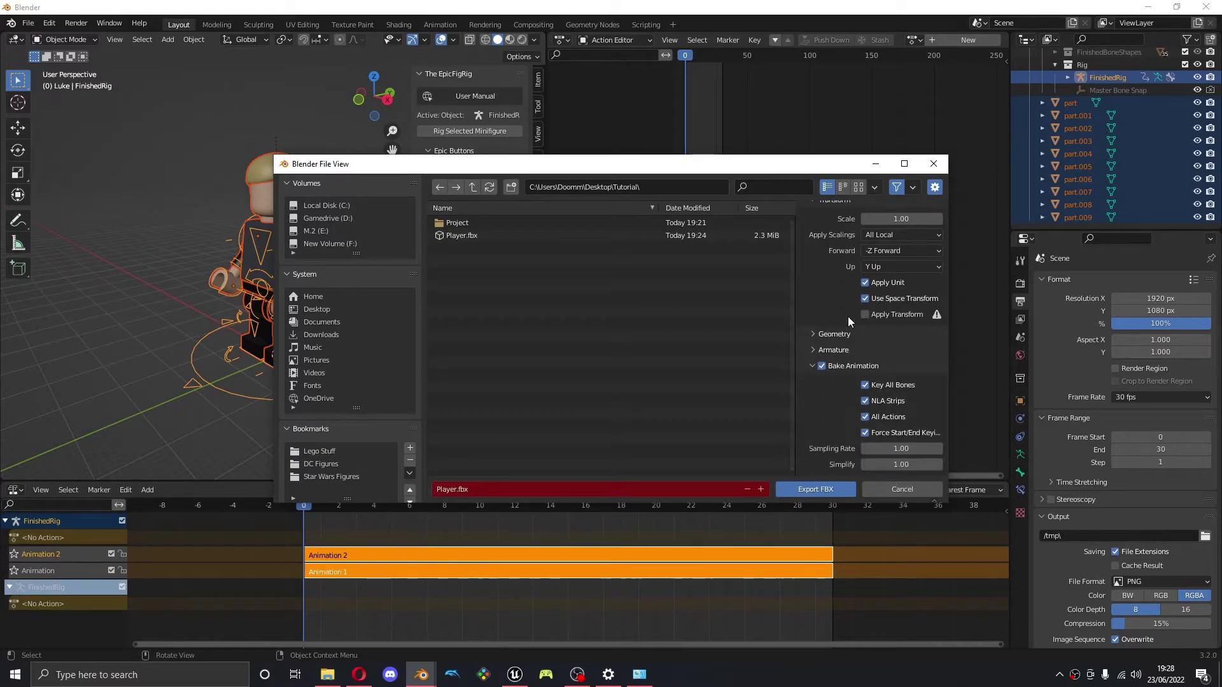
pyautogui.click(865, 418)
# Name the export file Animations and export the FBX, then go to Unreal Engine
pyautogui.click(914, 40)
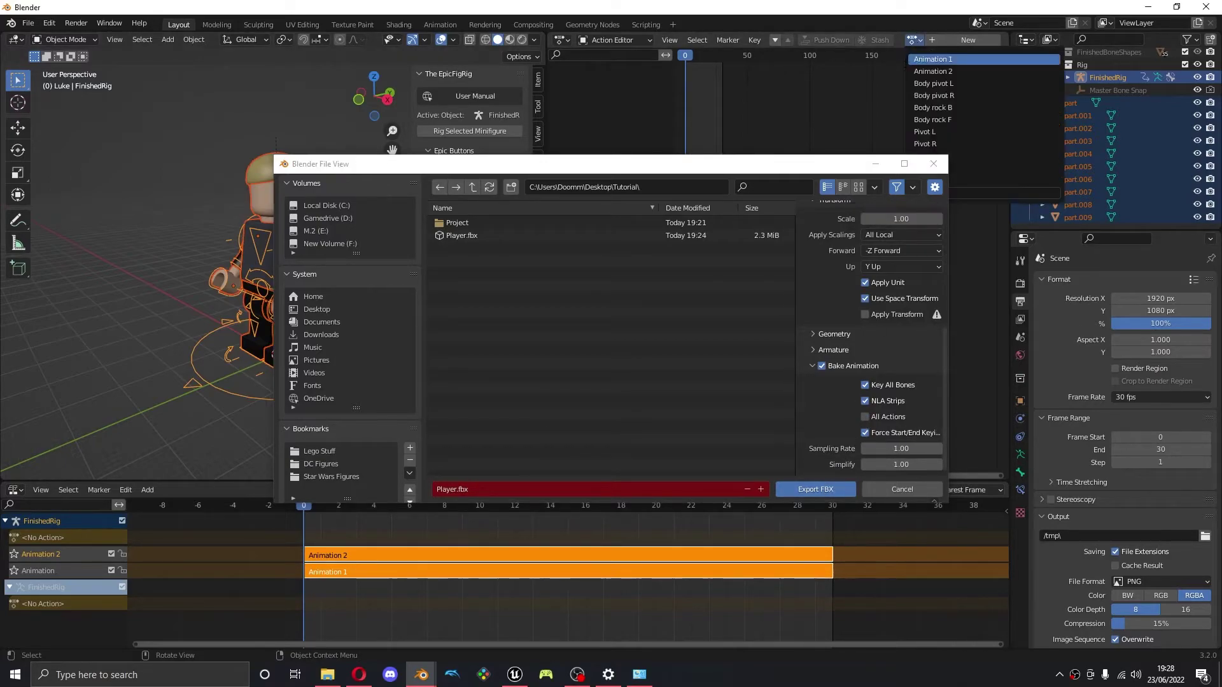
pyautogui.moveTo(812, 173); pyautogui.dragTo(636, 187)
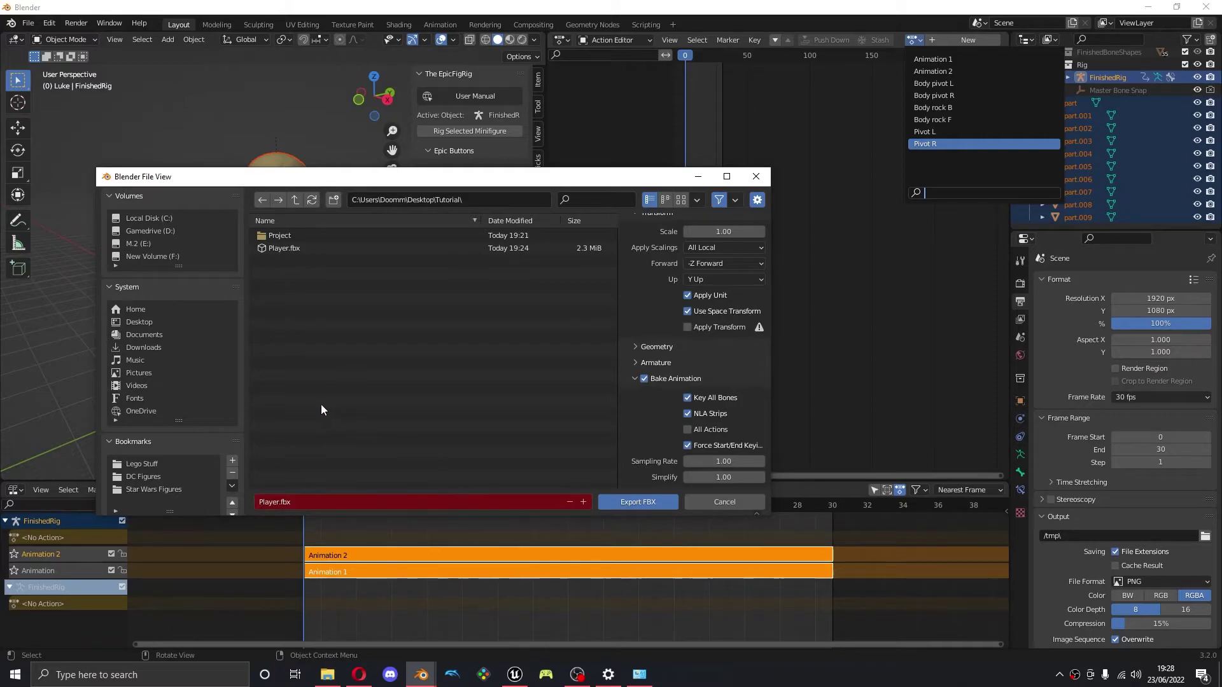
pyautogui.write('Animations')
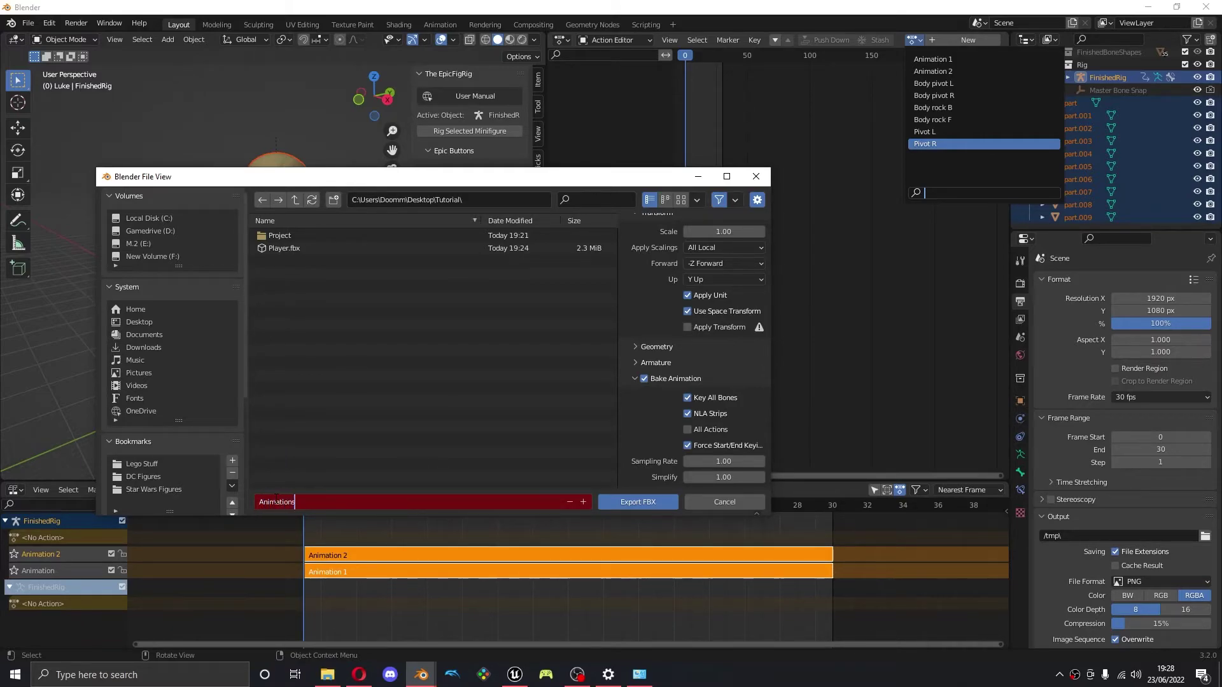
pyautogui.press('Return')
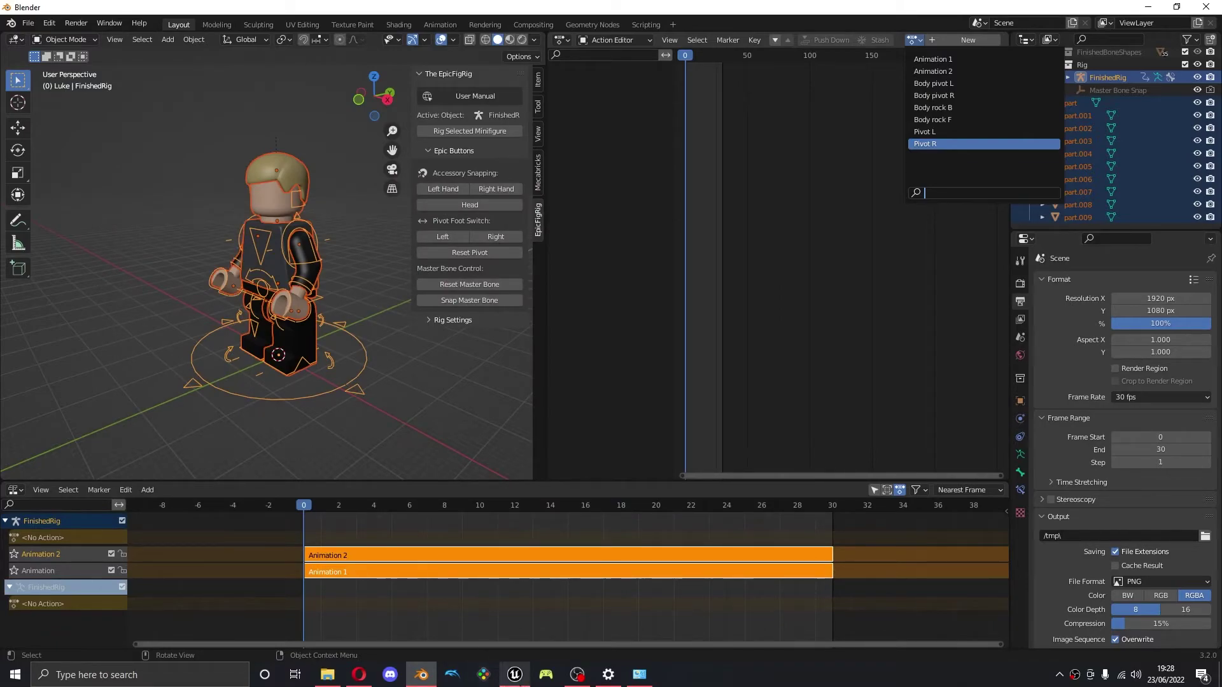
pyautogui.click(515, 674)
# Import the Animations FBX file into the Content Browser's Player folder
pyautogui.click(927, 541)
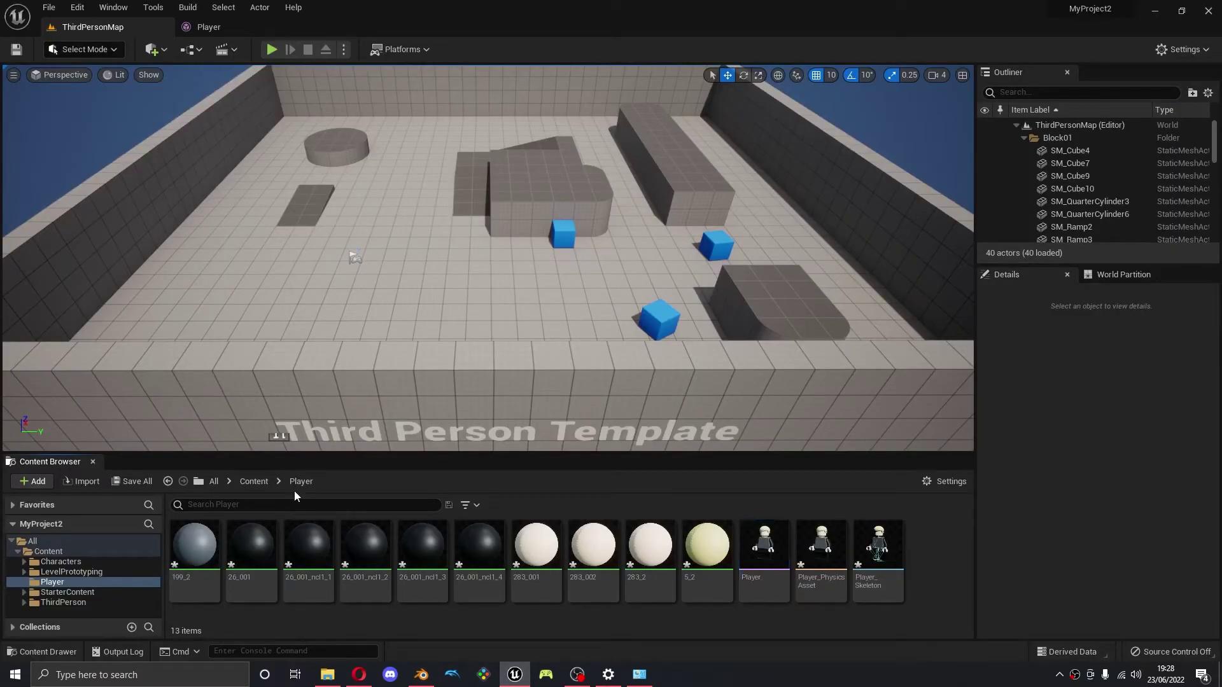
pyautogui.click(75, 484)
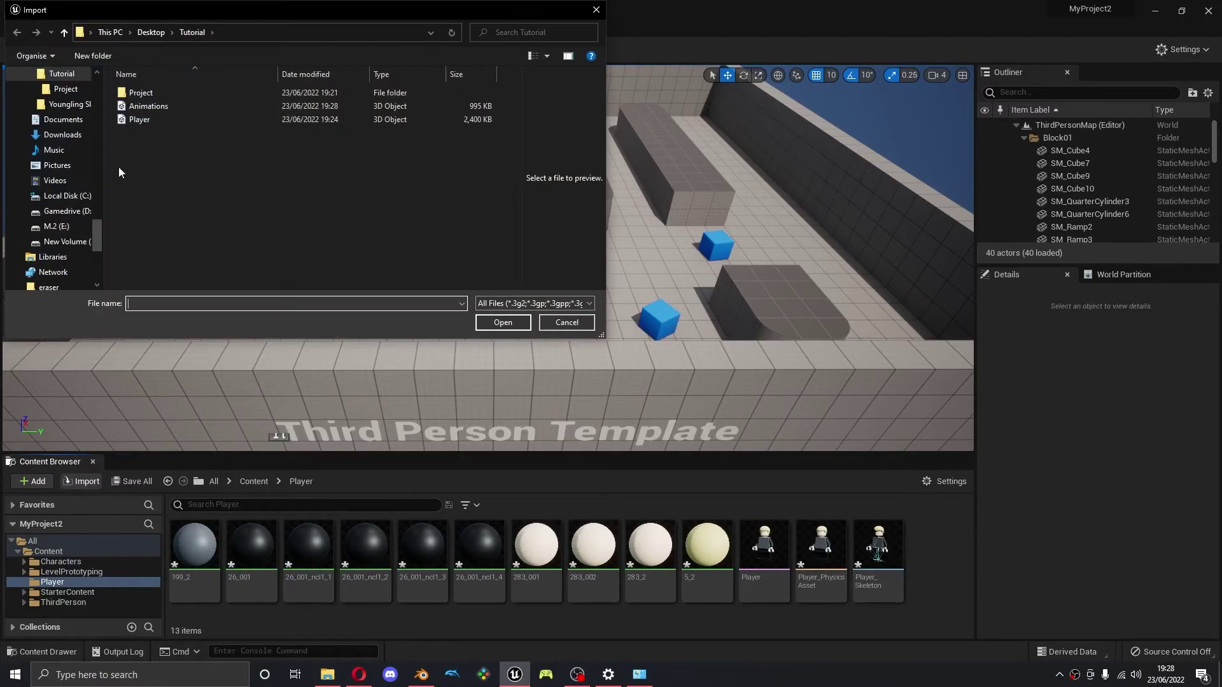
pyautogui.click(135, 107)
pyautogui.click(502, 322)
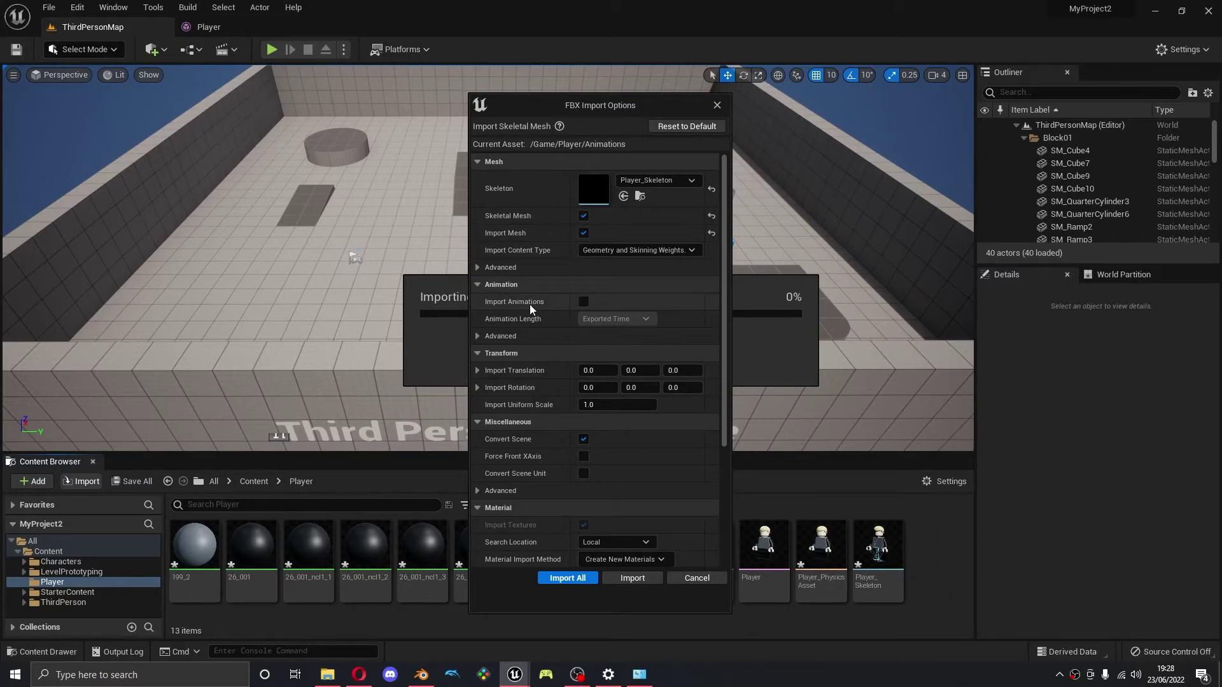
# Import animations only, without the mesh, onto Player_Skeleton and dismiss the Message Log
pyautogui.click(582, 303)
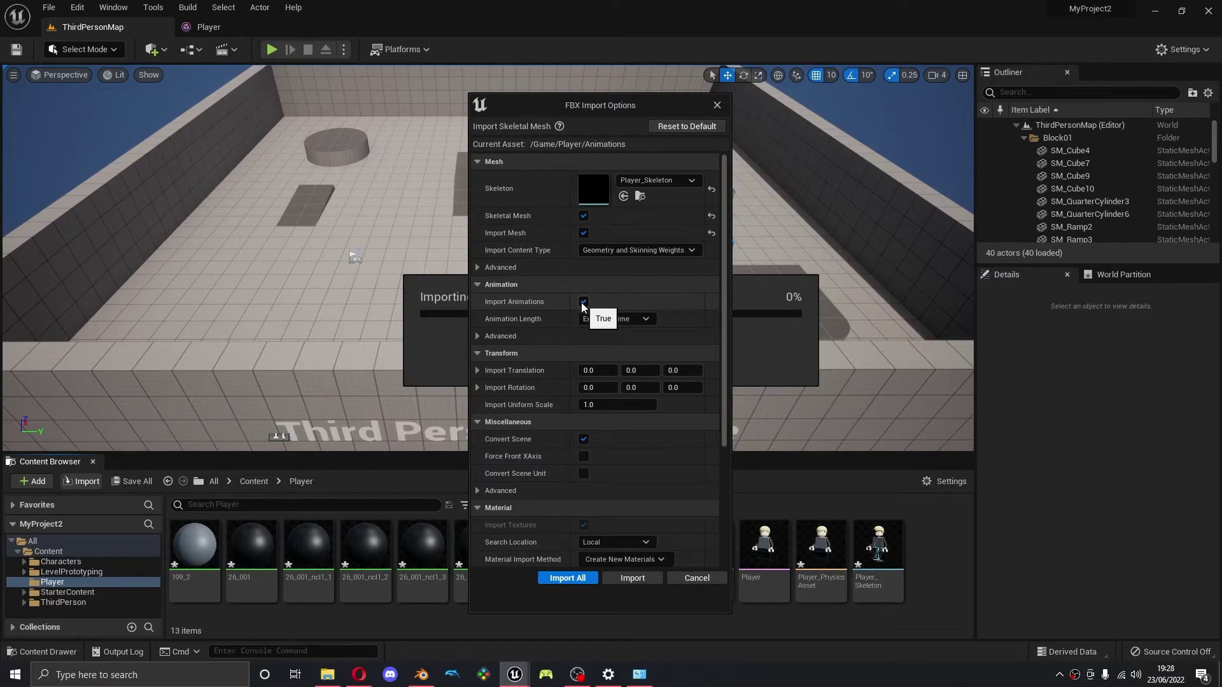
pyautogui.click(584, 233)
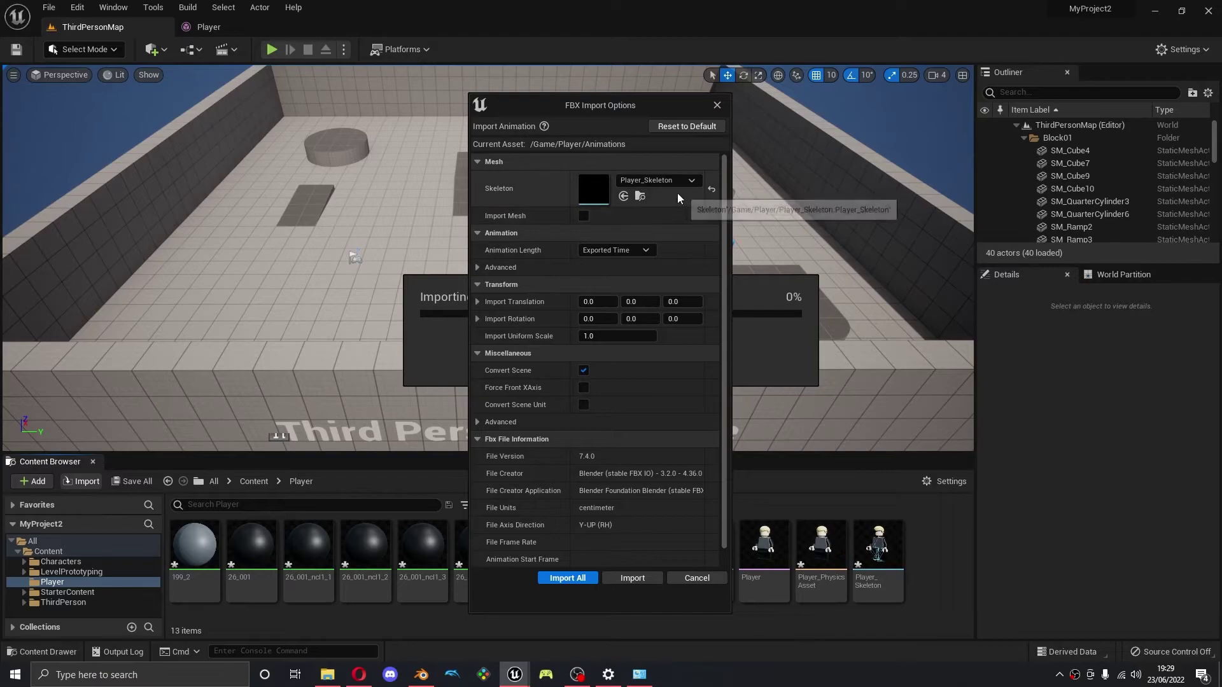
pyautogui.click(648, 180)
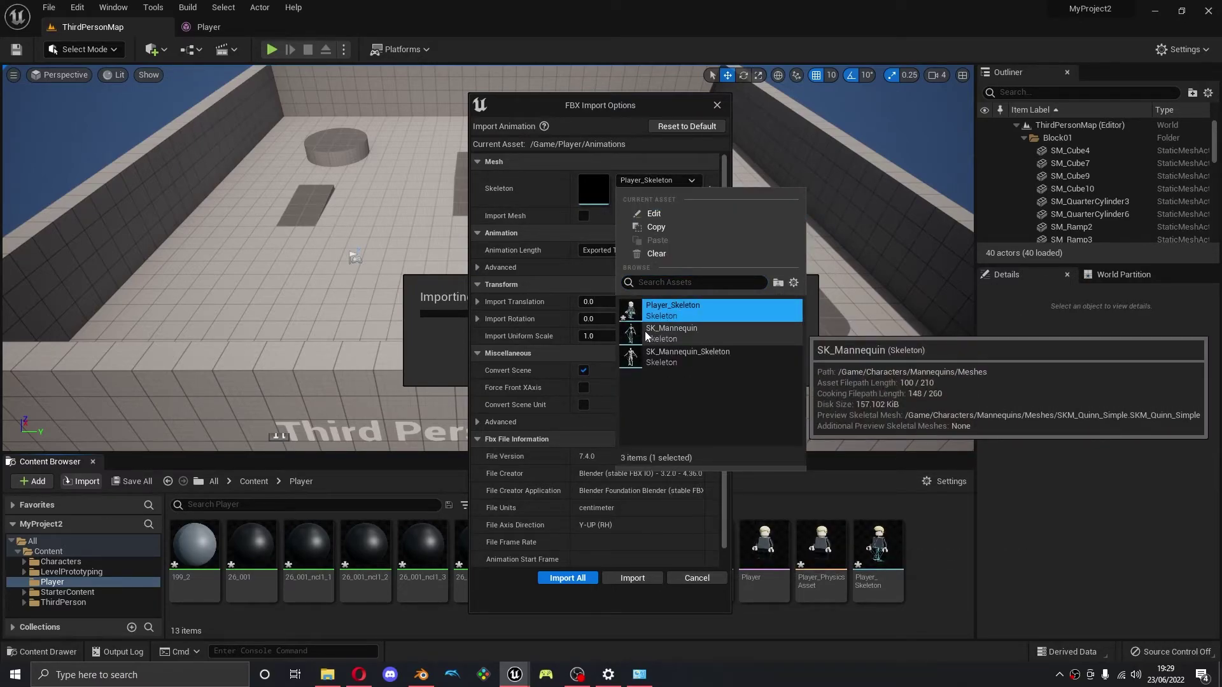
pyautogui.click(523, 200)
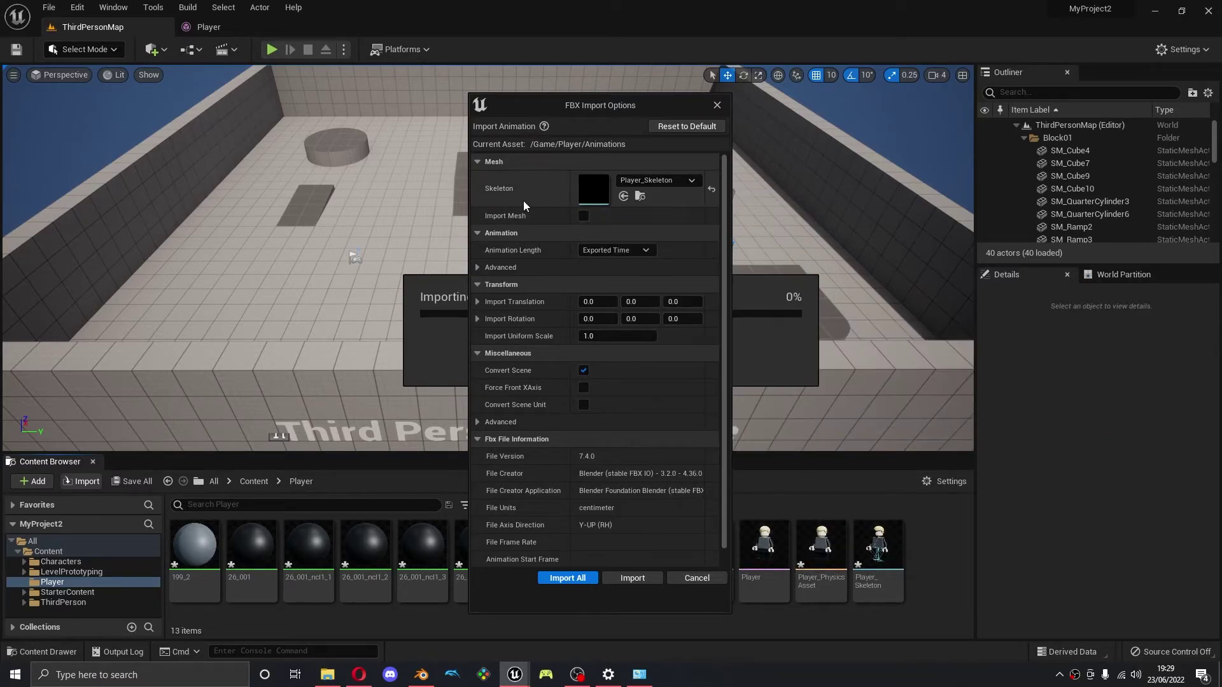
pyautogui.click(562, 578)
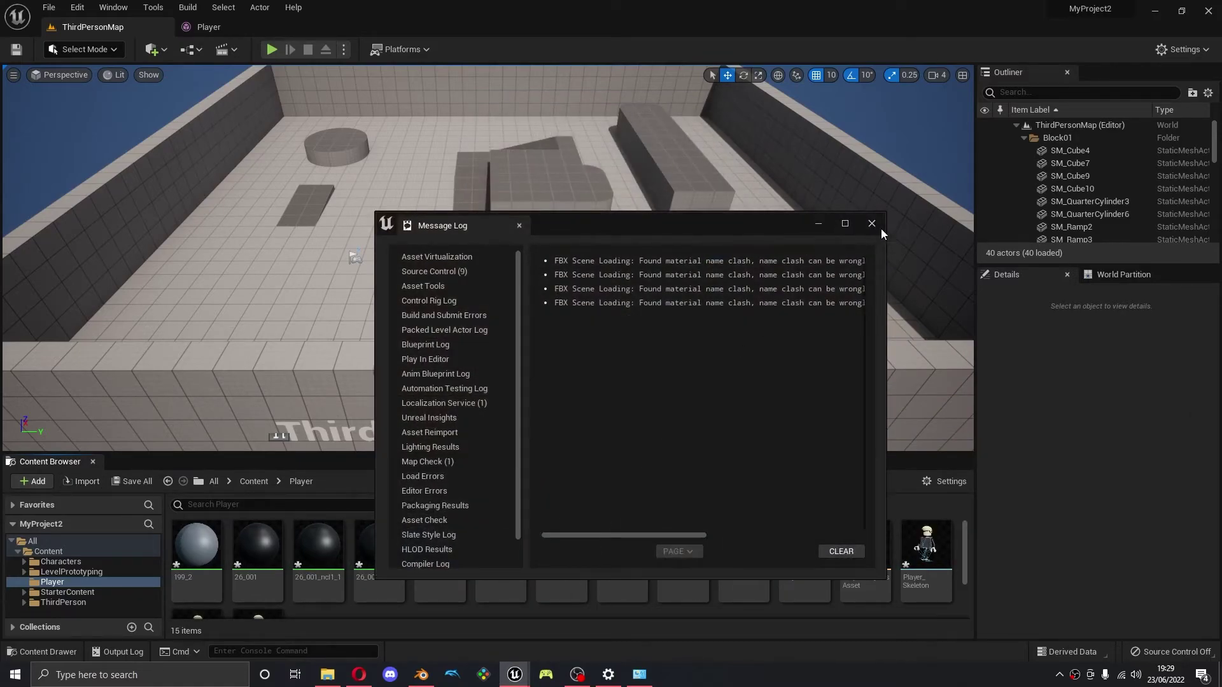
pyautogui.click(871, 223)
# Navigate Content > ThirdPerson > Blueprints and open BP_ThirdPersonCharacter
pyautogui.scroll(-2, 226, 566)
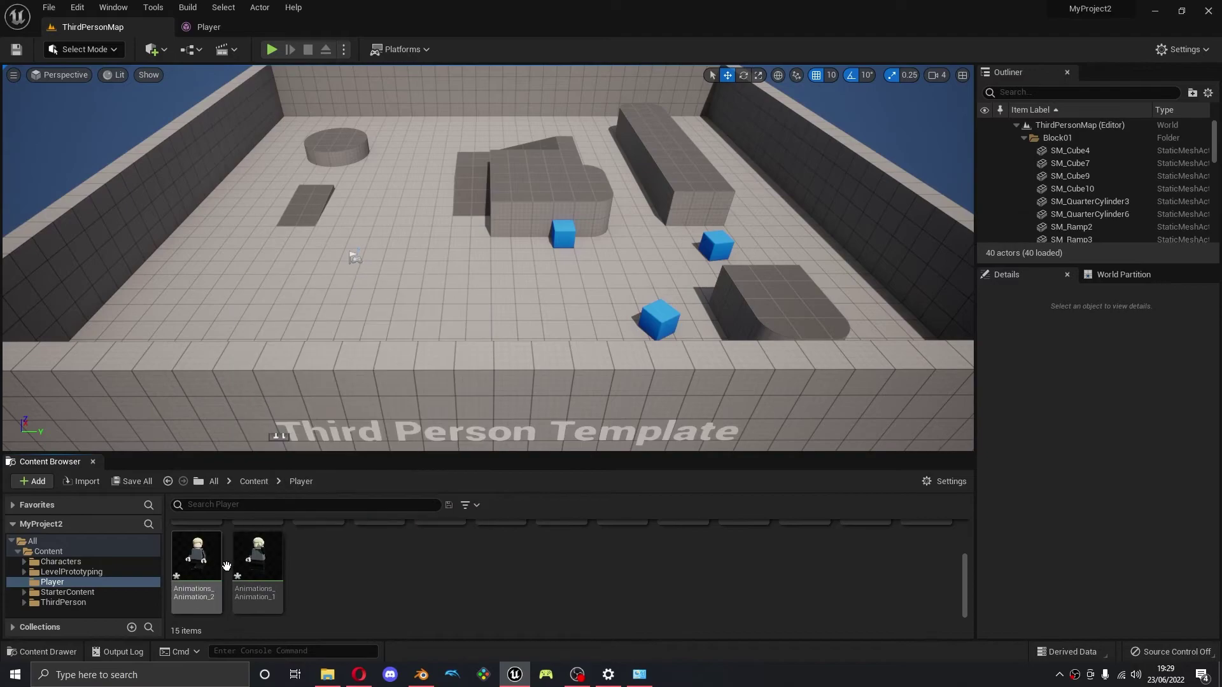
pyautogui.scroll(2, 254, 566)
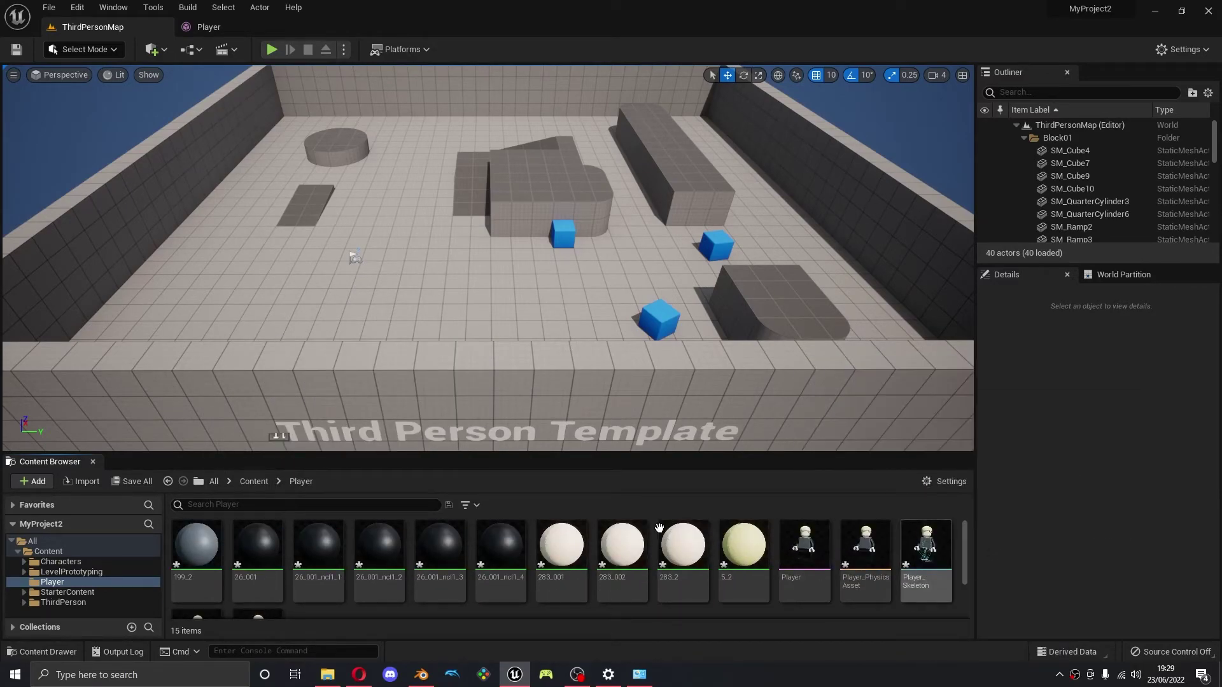
pyautogui.click(254, 481)
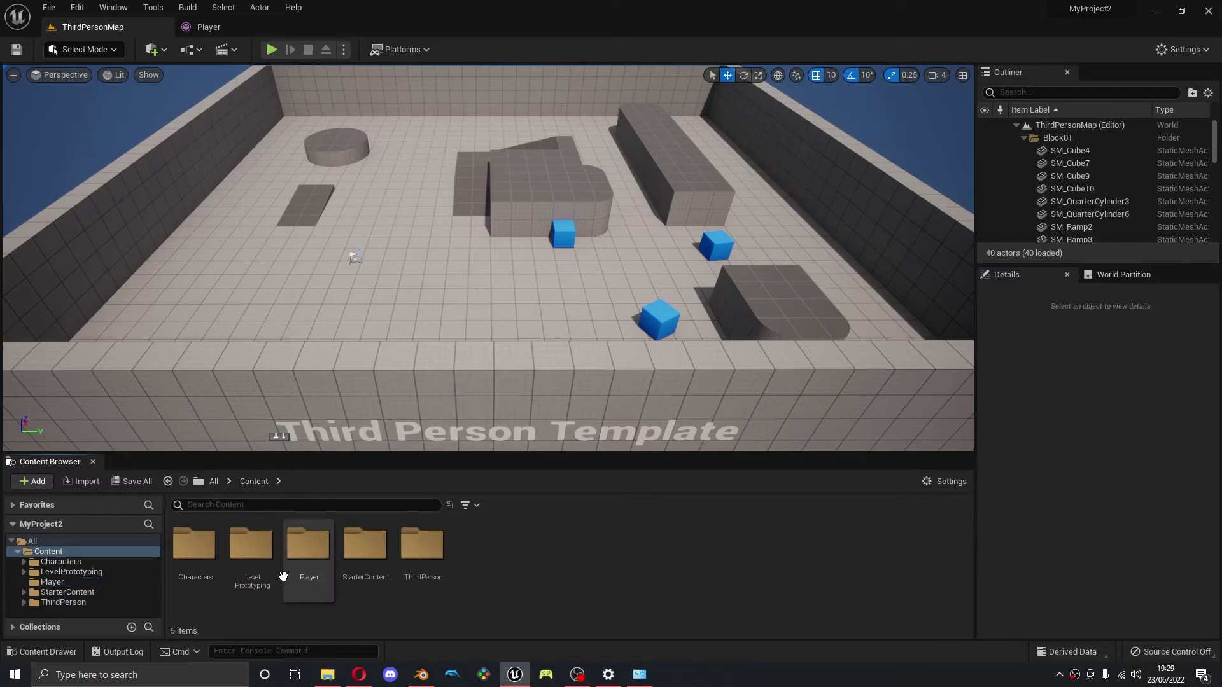
pyautogui.doubleClick(411, 566)
pyautogui.click(198, 566)
pyautogui.doubleClick(198, 566)
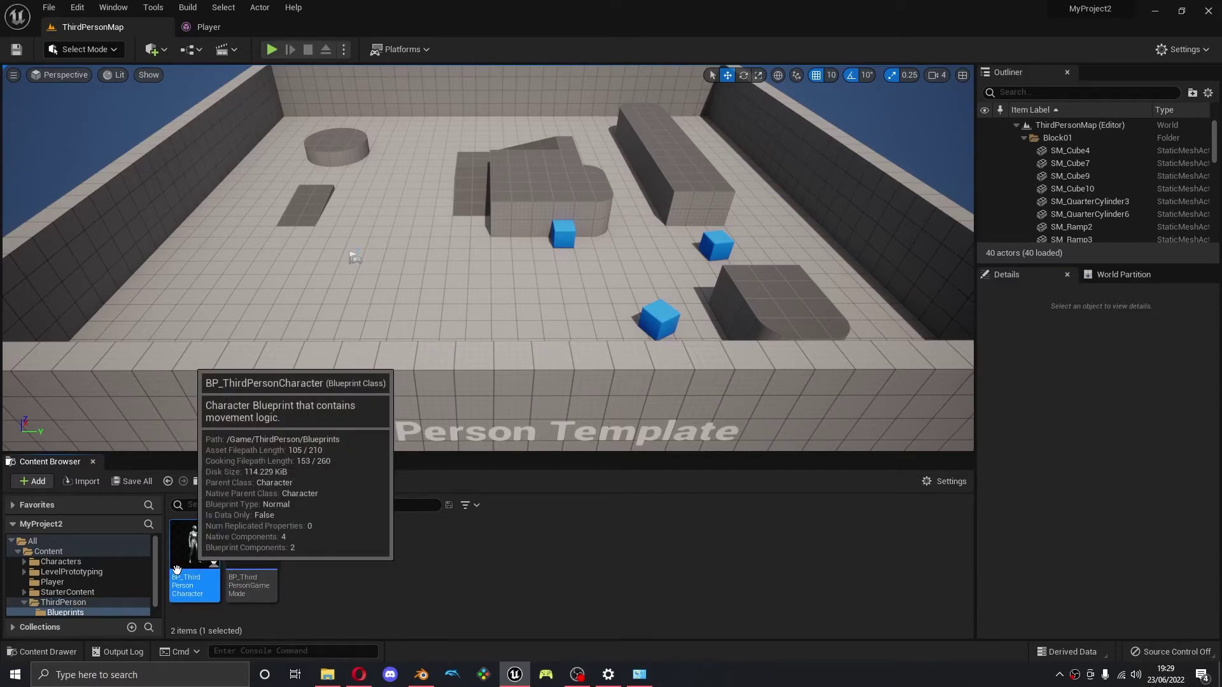
pyautogui.doubleClick(189, 547)
# Reopen BP_ThirdPersonCharacter from ThirdPerson > Blueprints with its 3D viewport showing
pyautogui.click(222, 72)
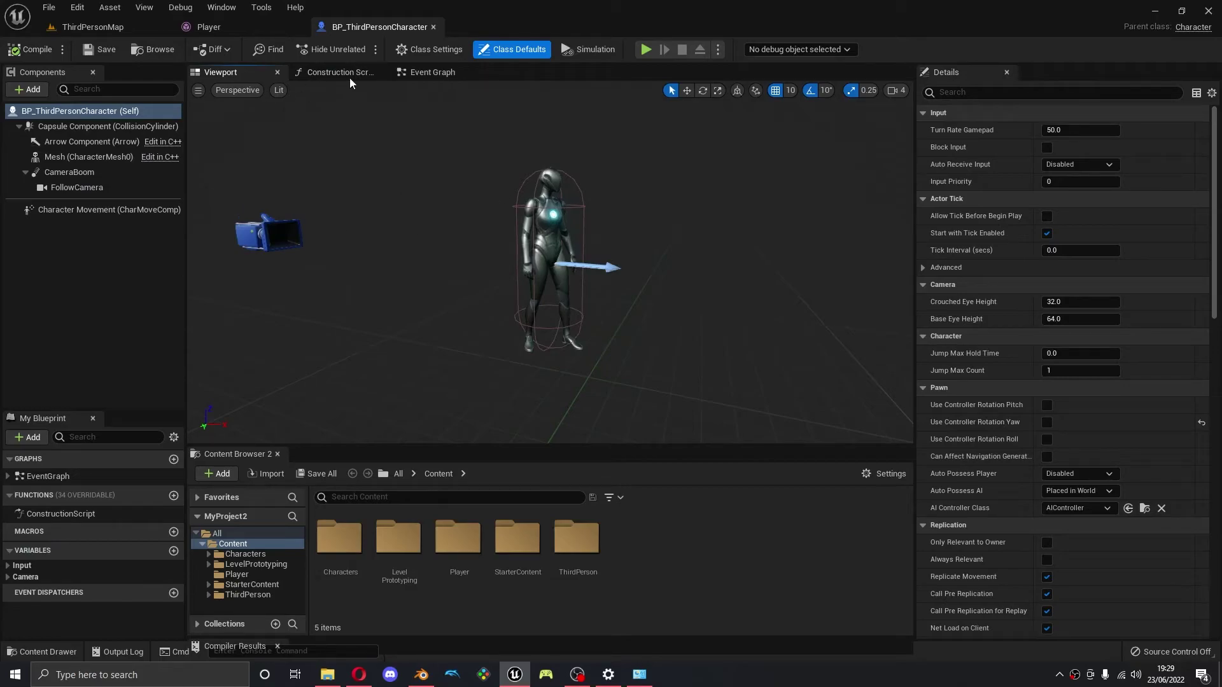
pyautogui.click(93, 28)
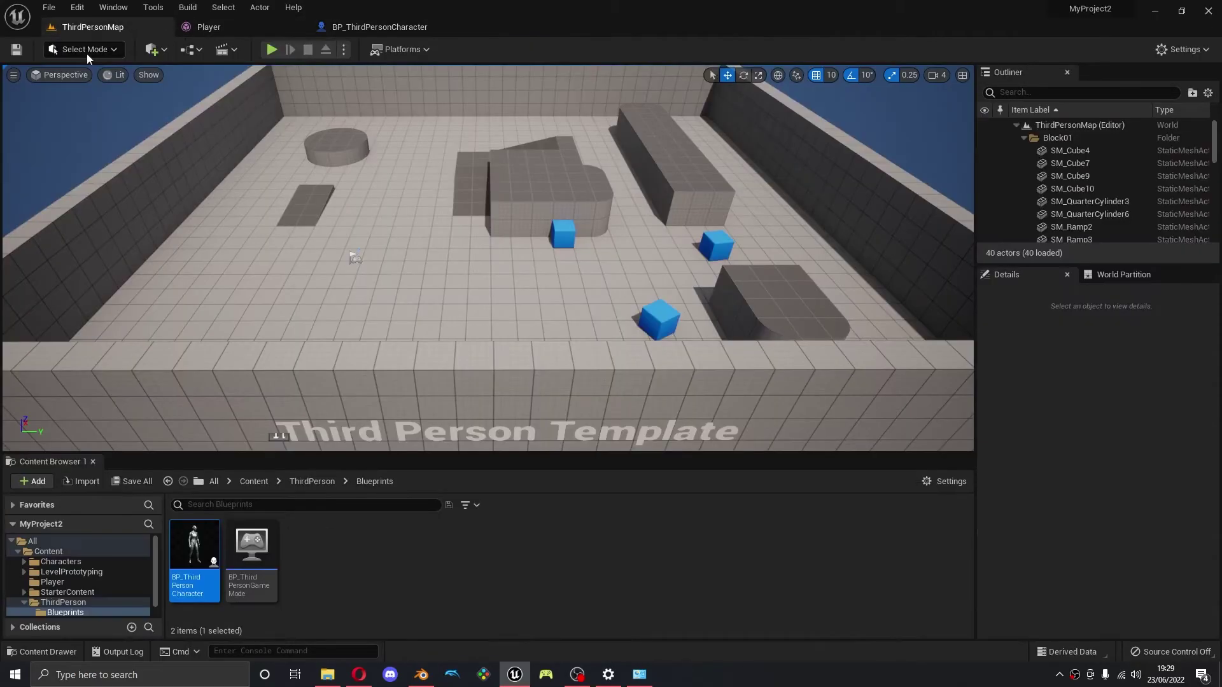
pyautogui.click(258, 484)
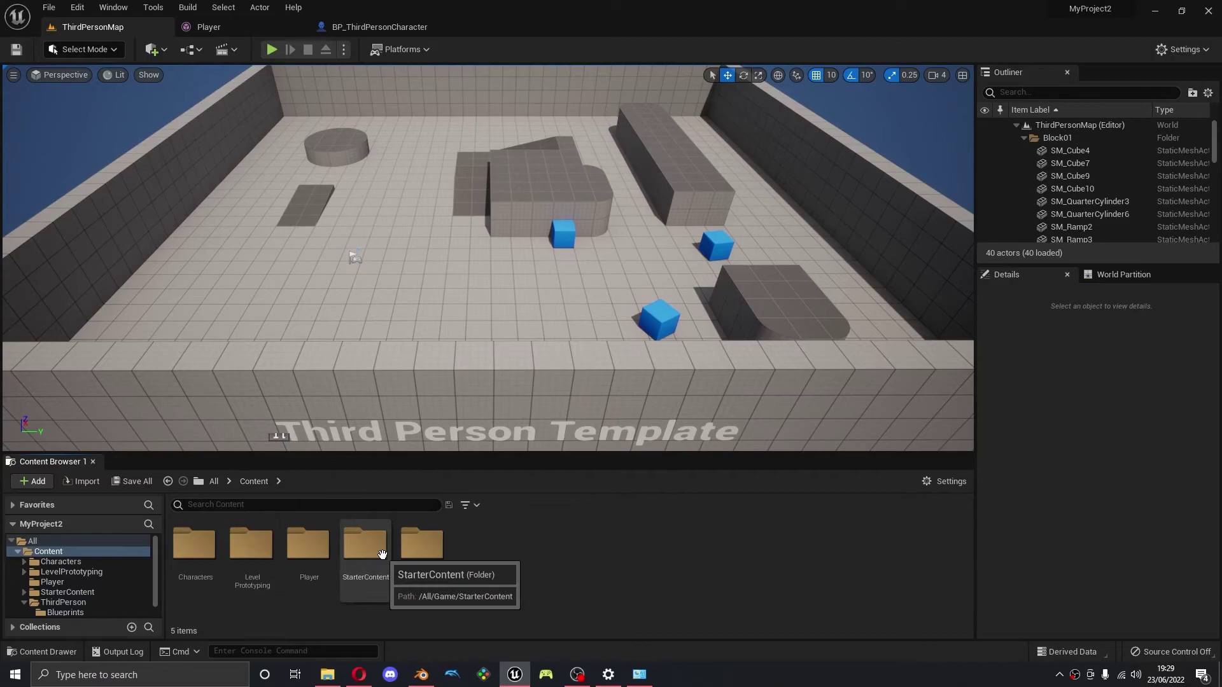
pyautogui.doubleClick(421, 546)
pyautogui.doubleClick(218, 544)
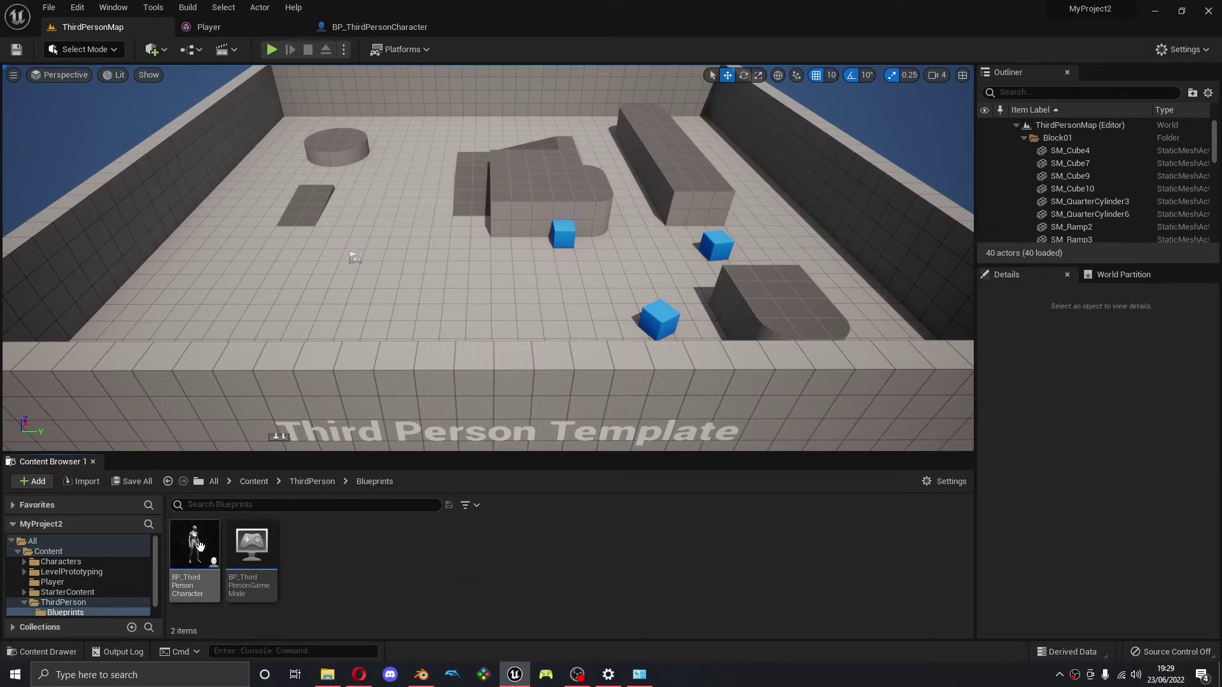
pyautogui.doubleClick(201, 546)
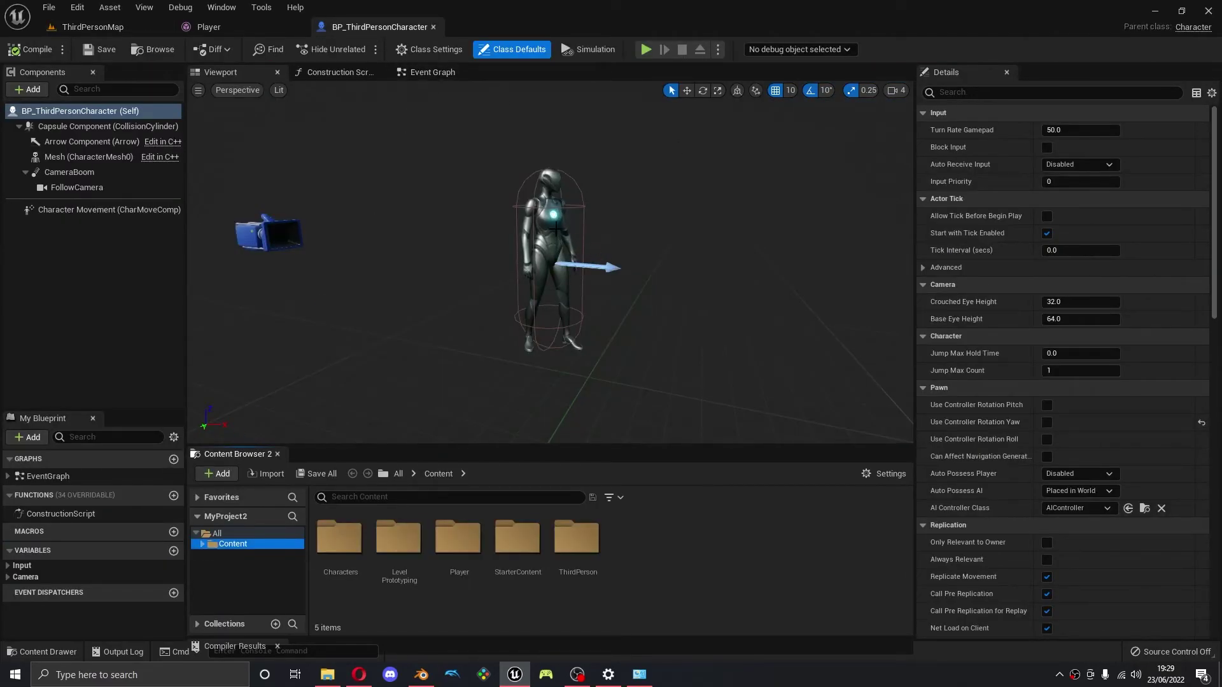
# Make Player the Mesh component's skeletal mesh and set a locked uniform scale of 0.04
pyautogui.click(548, 255)
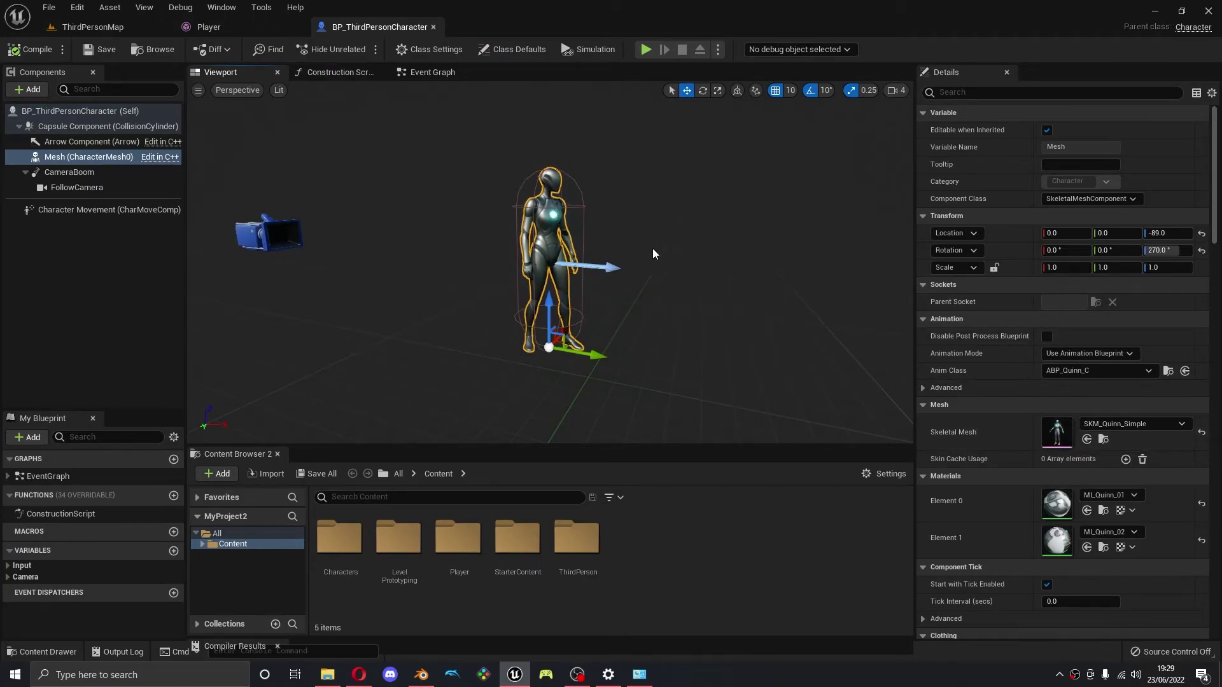
pyautogui.click(1126, 424)
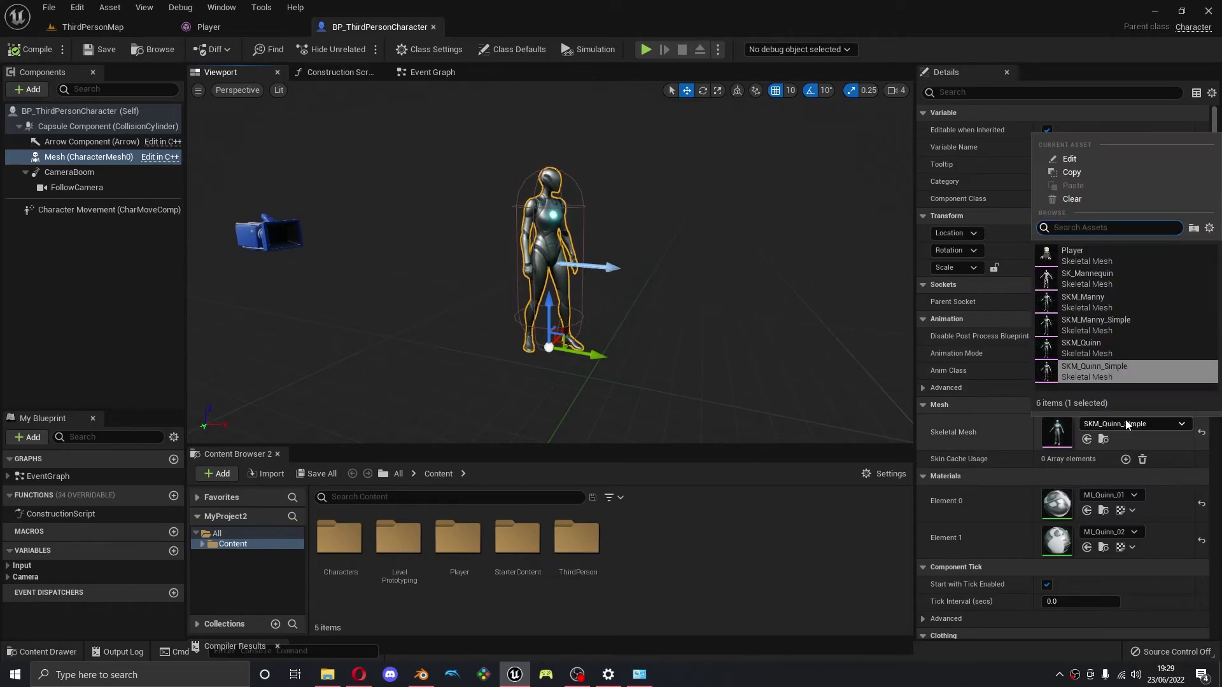
pyautogui.click(1072, 254)
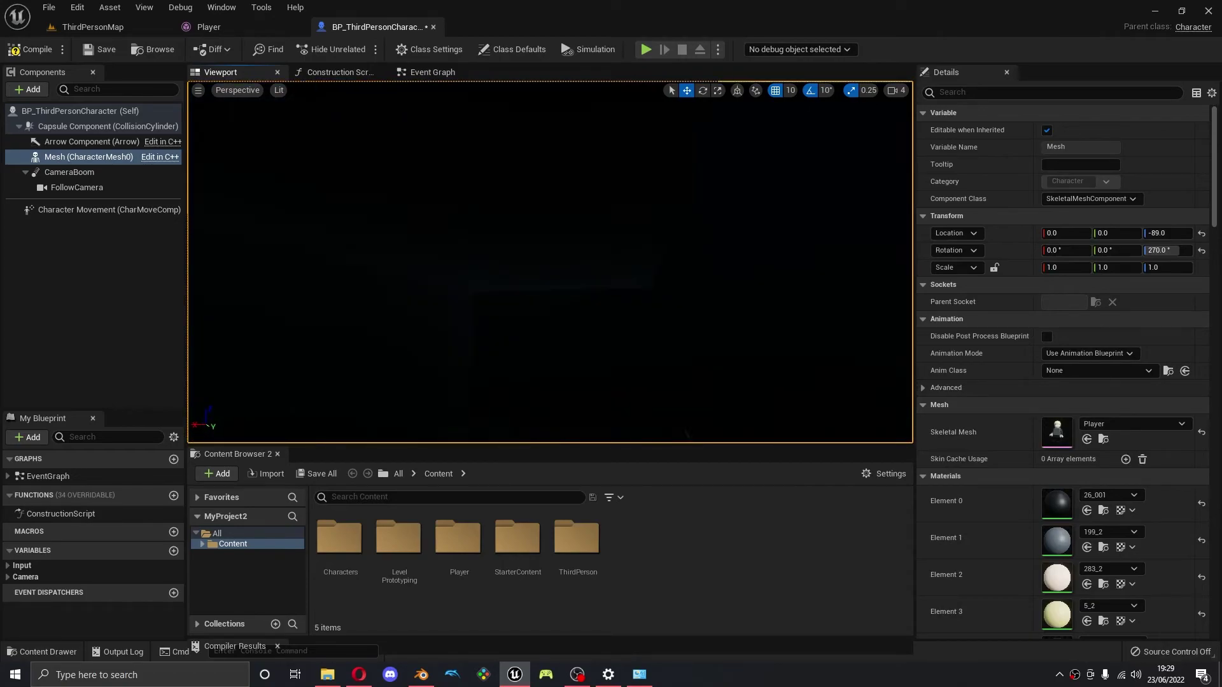
pyautogui.moveTo(551, 261); pyautogui.dragTo(550, 261, button='right')
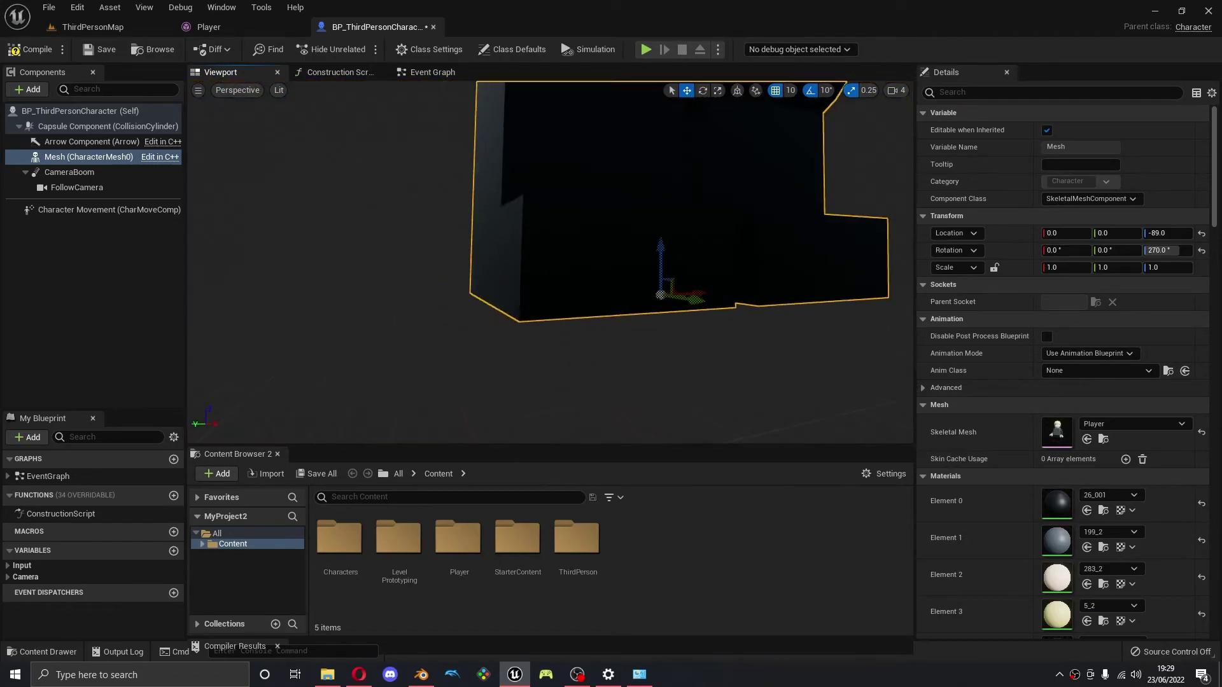
pyautogui.moveTo(658, 325); pyautogui.dragTo(658, 326, button='right')
pyautogui.scroll(-2, 658, 325)
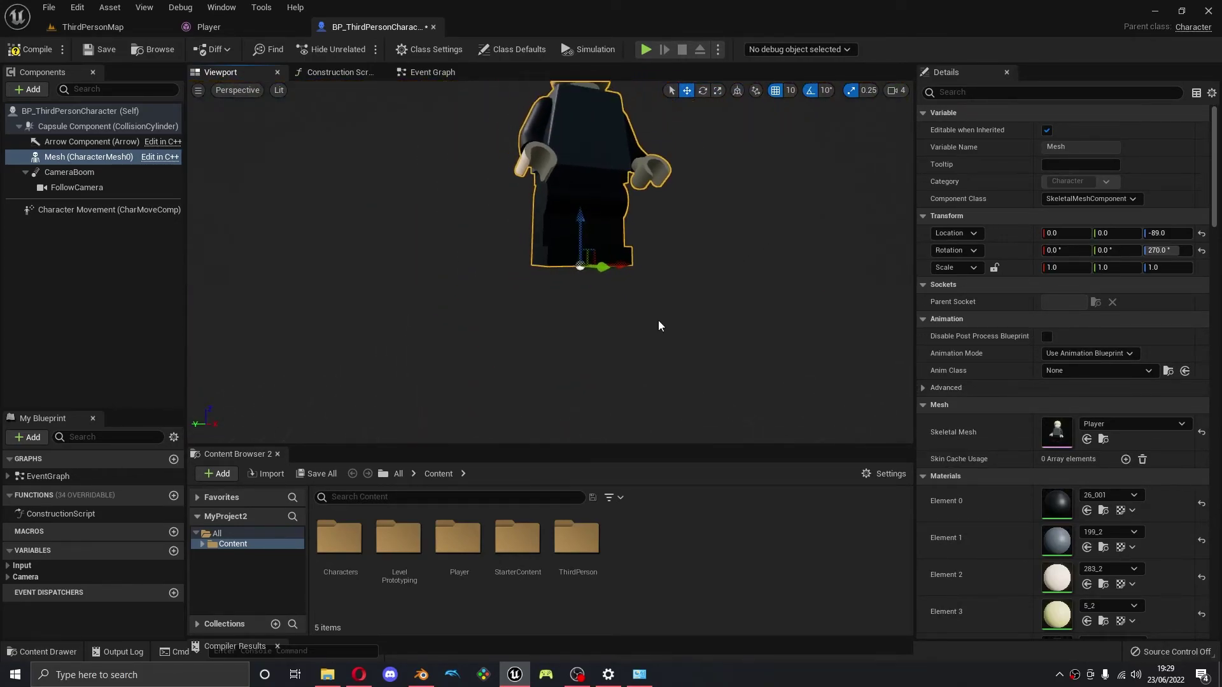
pyautogui.scroll(-3, 659, 326)
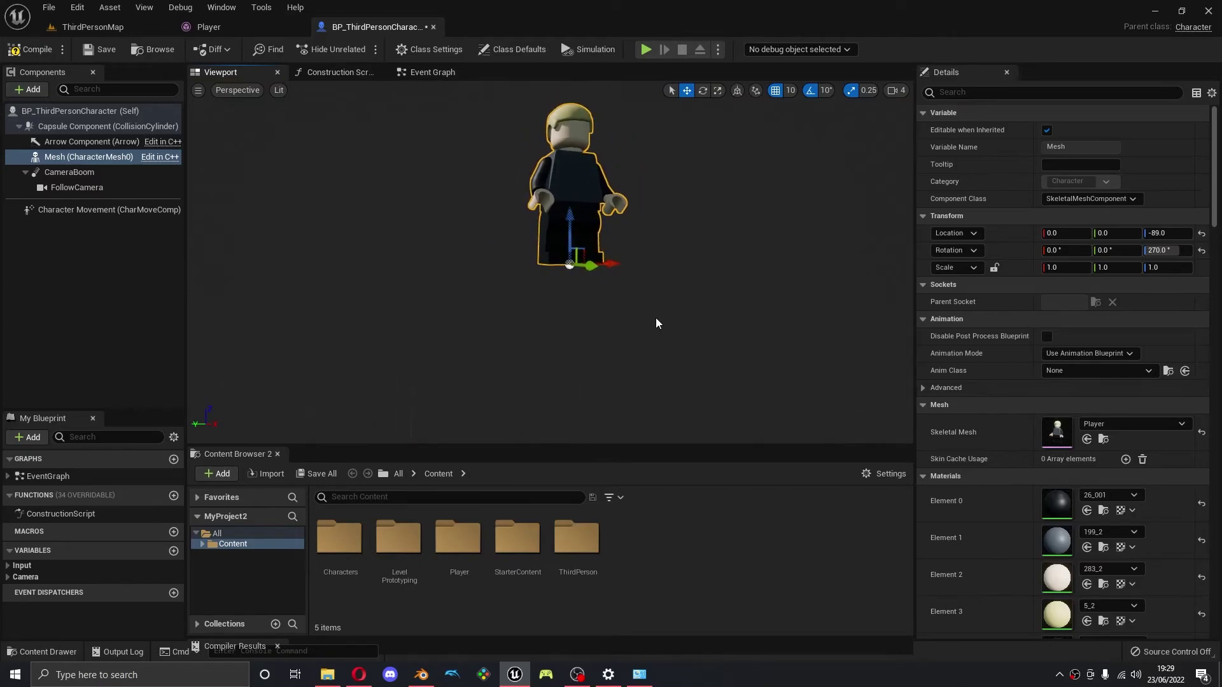
pyautogui.click(994, 268)
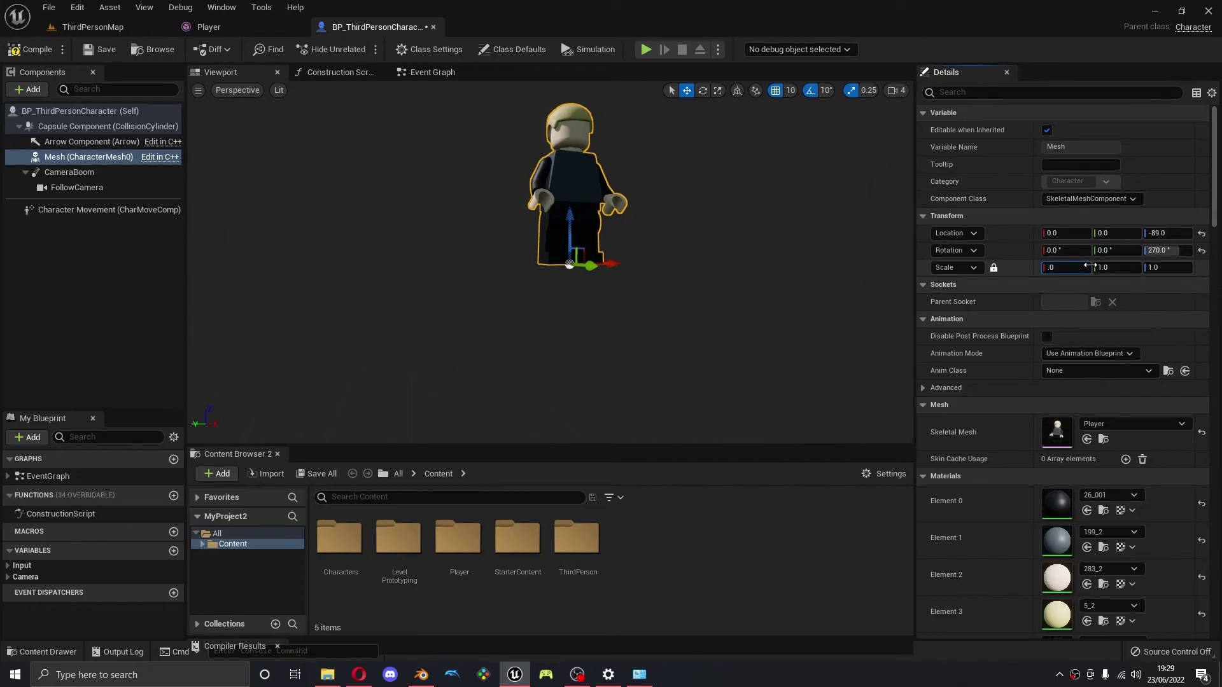
pyautogui.write('0.04')
pyautogui.press('Return')
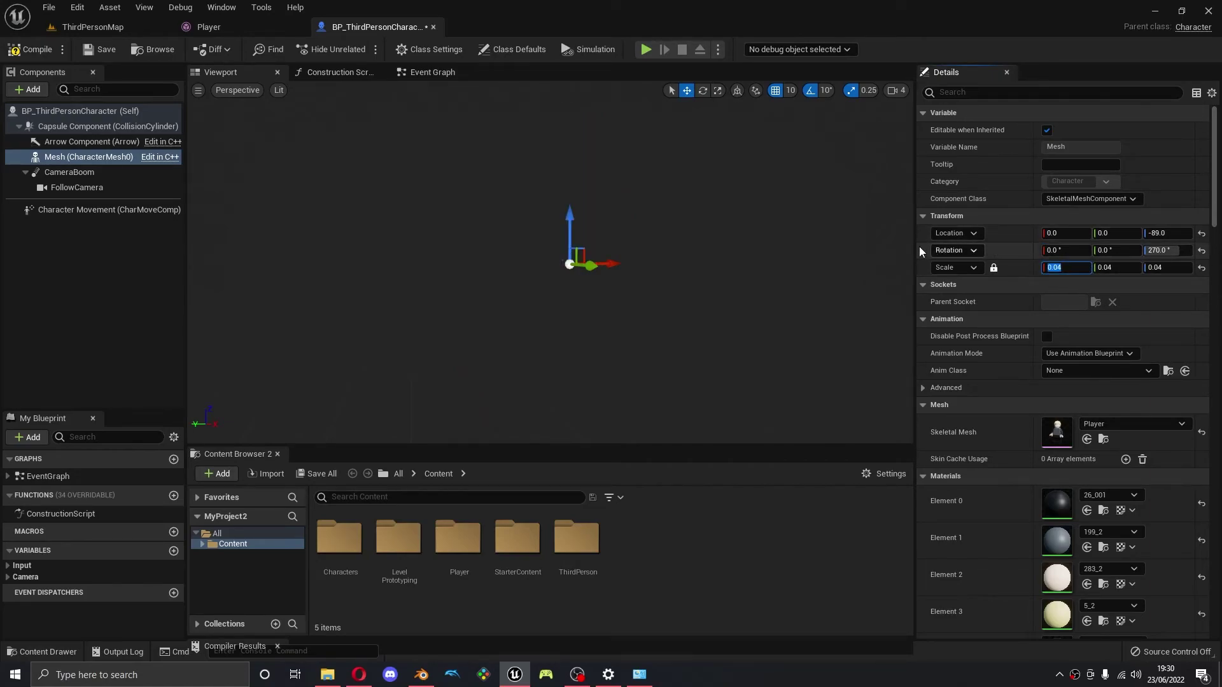
# Frame the shrunken mesh in the preview, then compile and save the blueprint
pyautogui.moveTo(637, 286); pyautogui.dragTo(697, 253, button='middle')
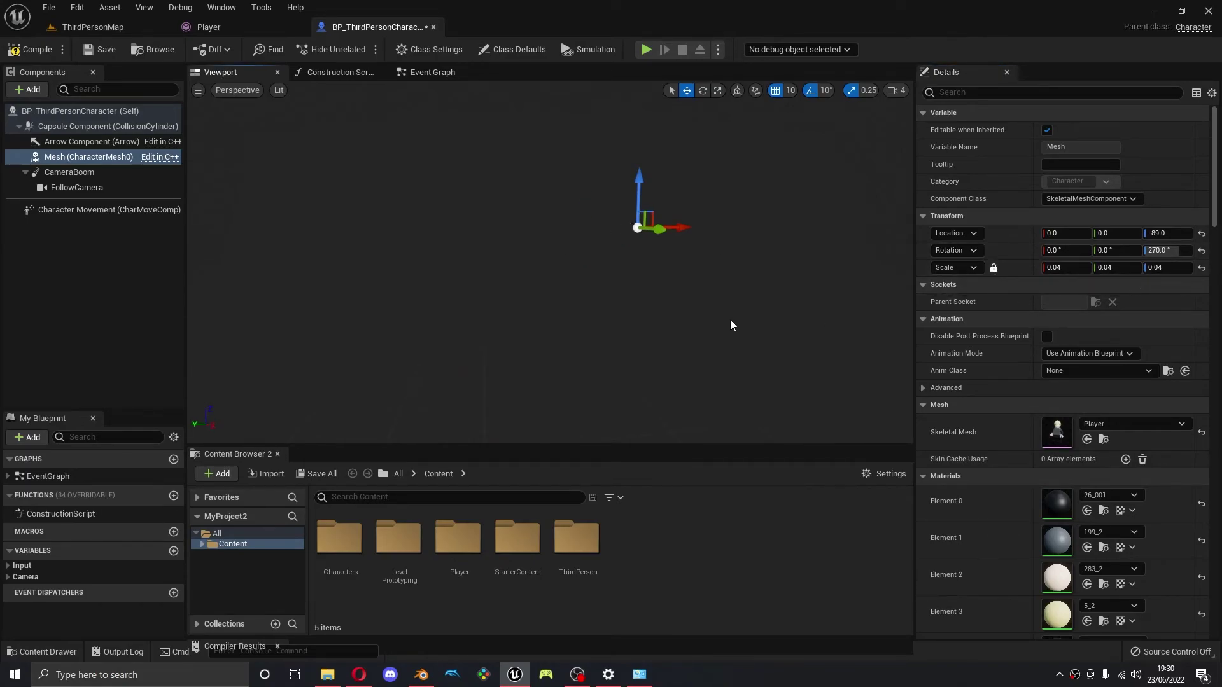
pyautogui.press('f')
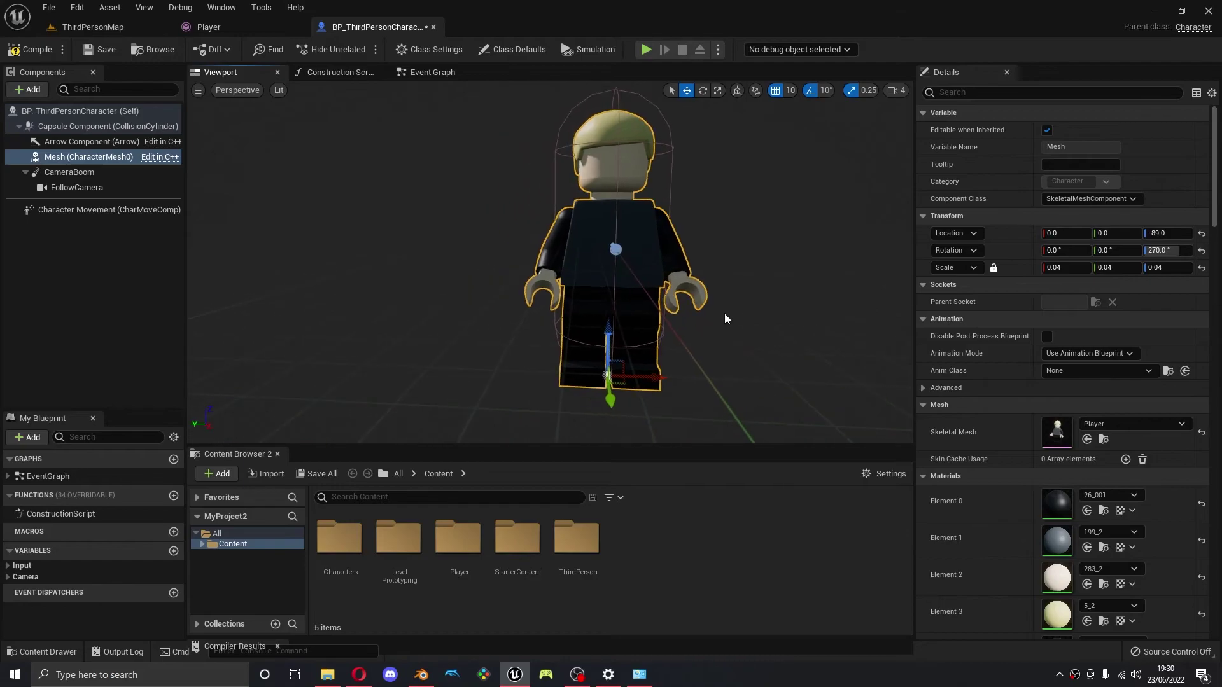
pyautogui.click(29, 50)
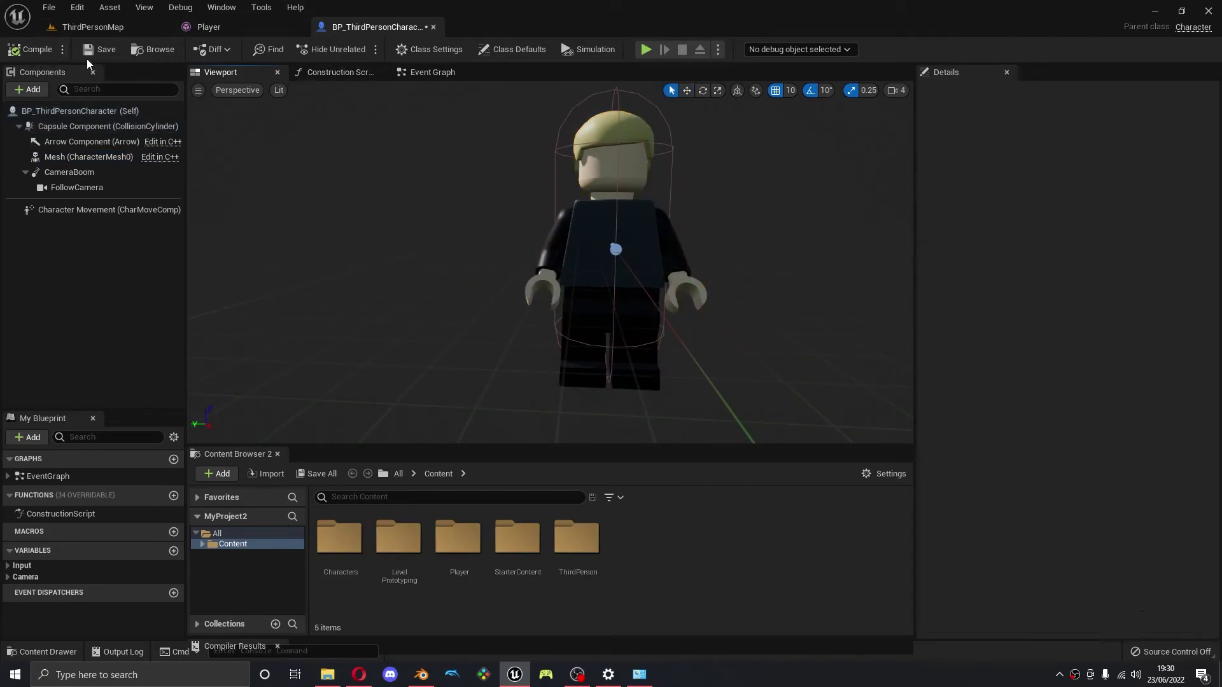
pyautogui.click(99, 53)
# In ThirdPersonMap, place Animations_Animation_1 from the Player folder at 0.04 scale
pyautogui.click(92, 27)
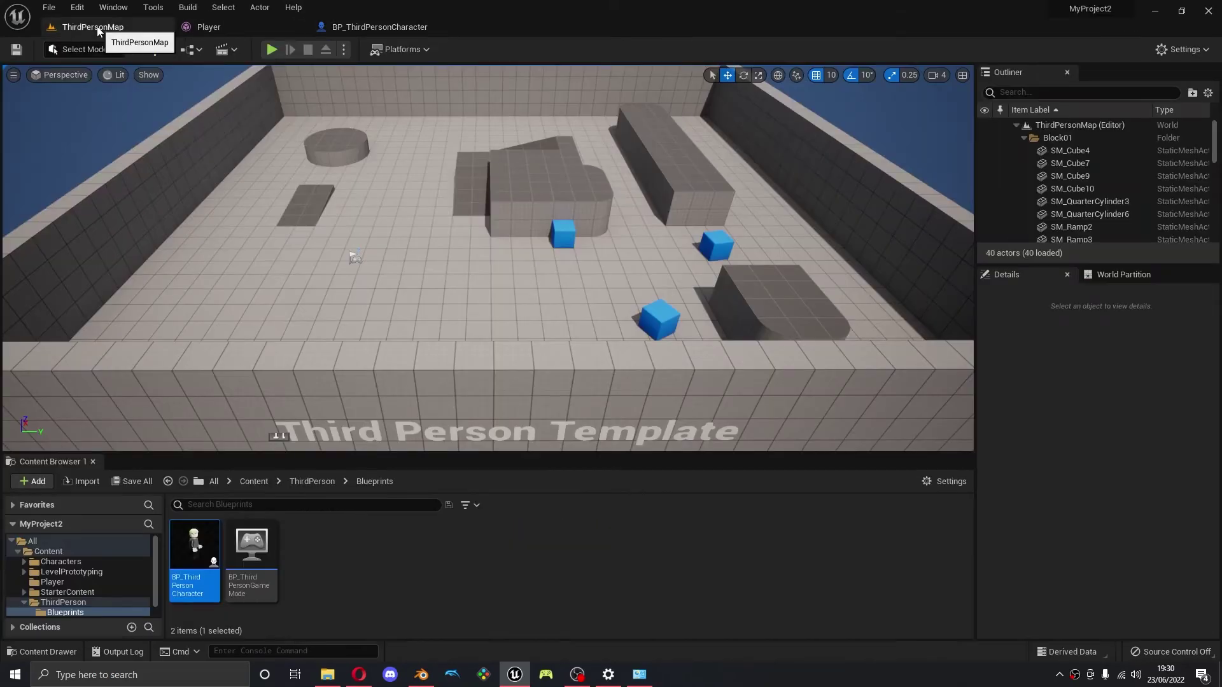
pyautogui.click(312, 481)
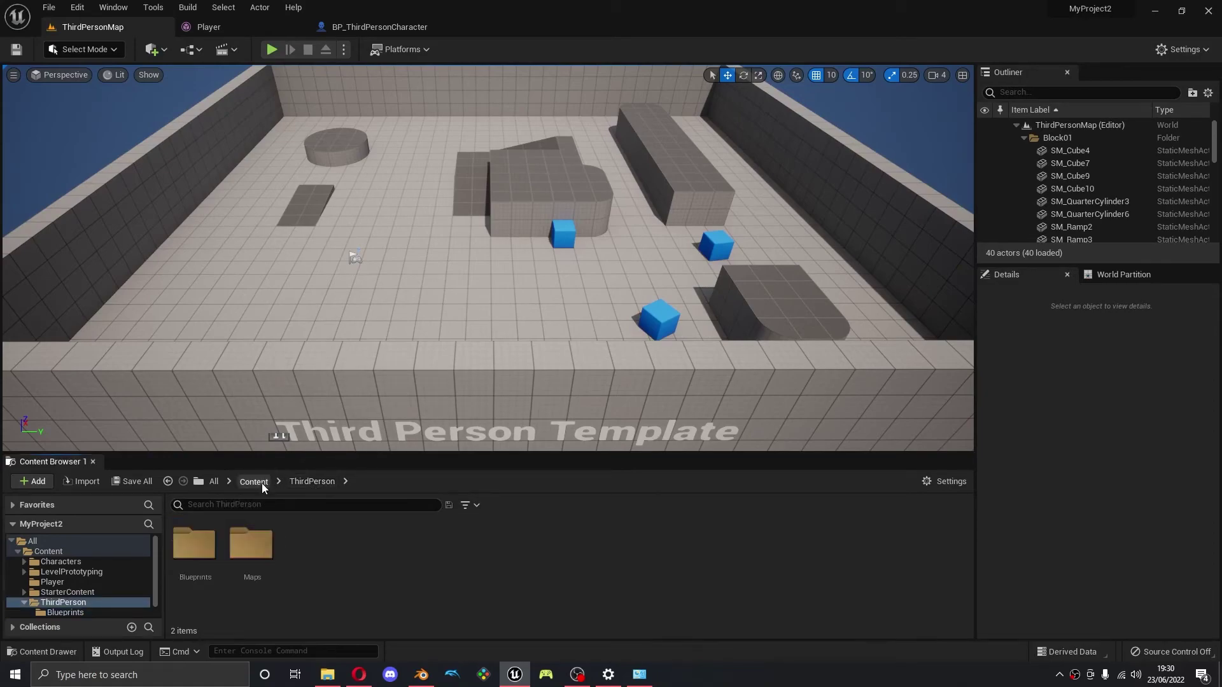
pyautogui.click(262, 483)
pyautogui.doubleClick(308, 555)
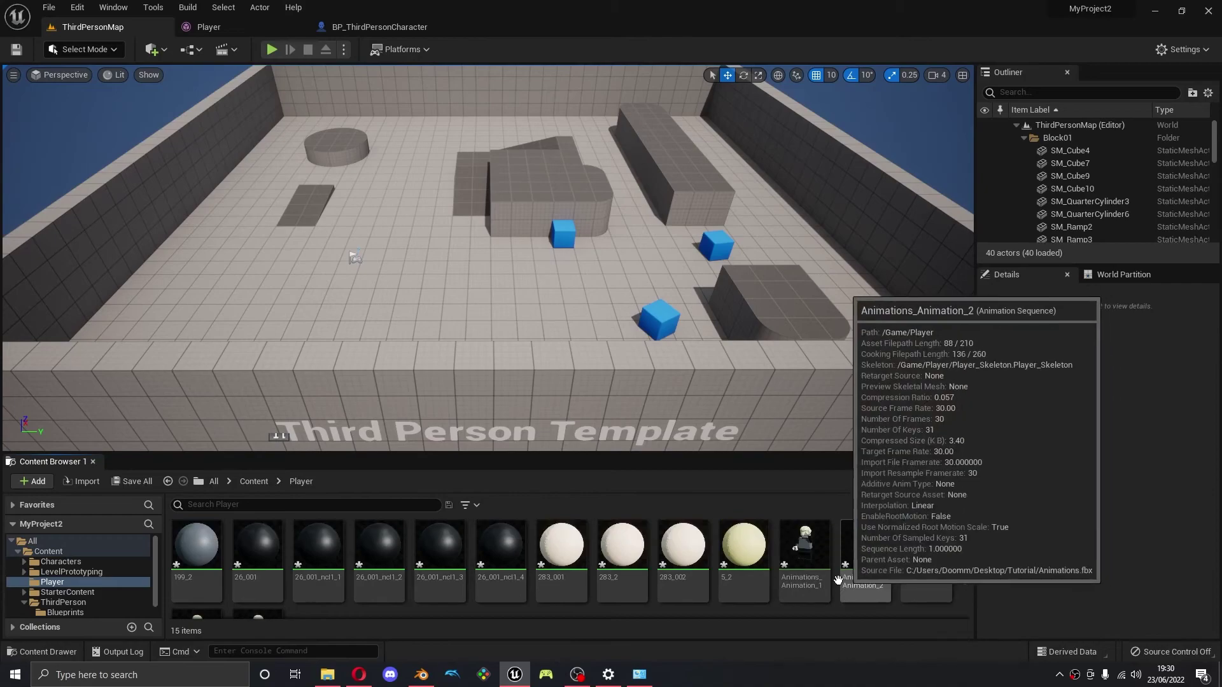
pyautogui.moveTo(804, 554); pyautogui.dragTo(522, 264)
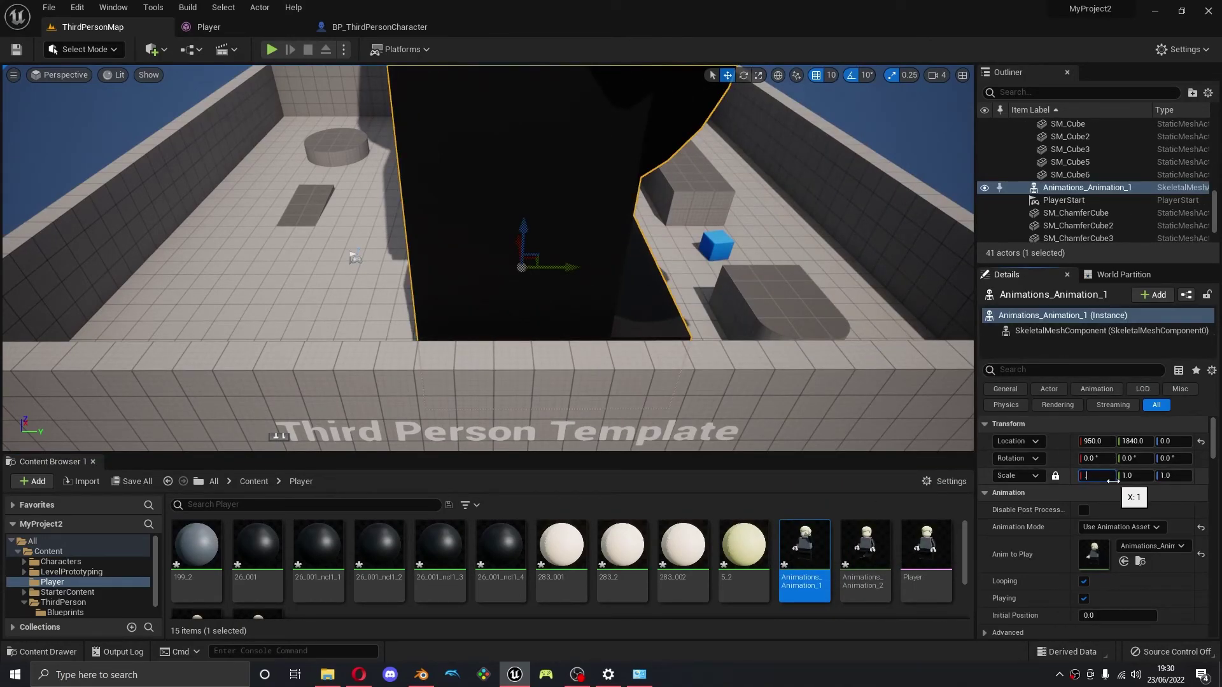
pyautogui.press('Return')
# Place Animations_Animation_2 at 0.04 scale and move it beside the first minifig
pyautogui.moveTo(865, 554); pyautogui.dragTo(534, 273)
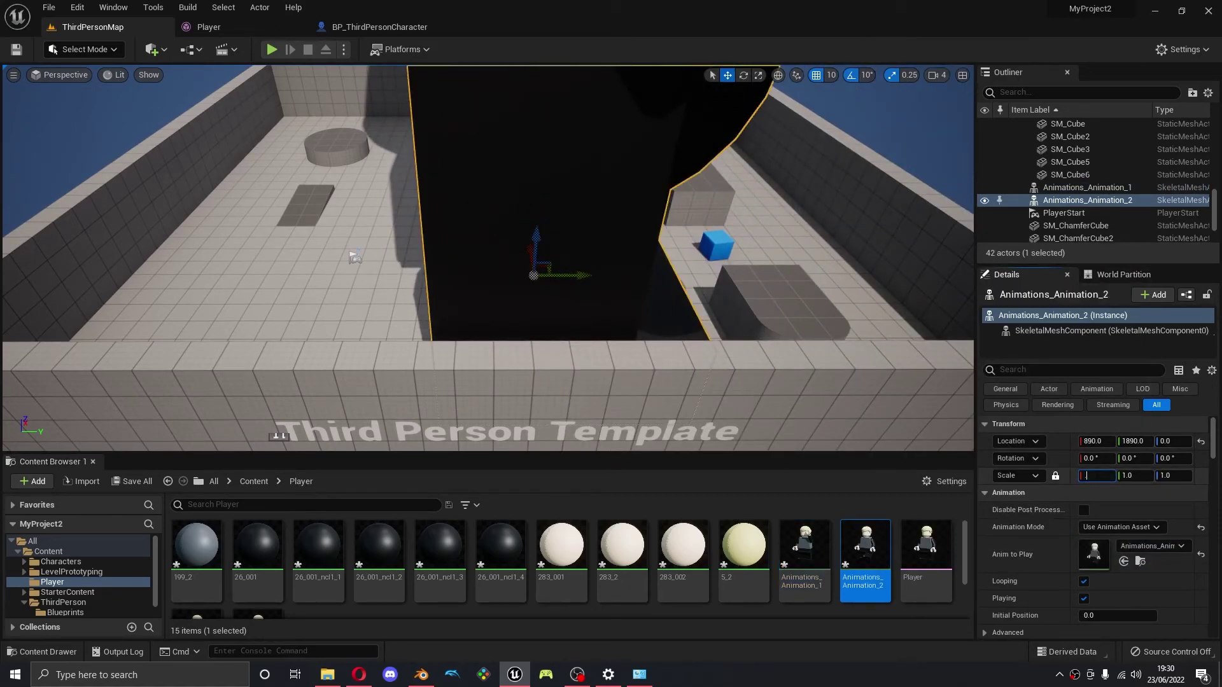
pyautogui.write('0.04')
pyautogui.press('Return')
pyautogui.moveTo(637, 254); pyautogui.dragTo(667, 248, button='right')
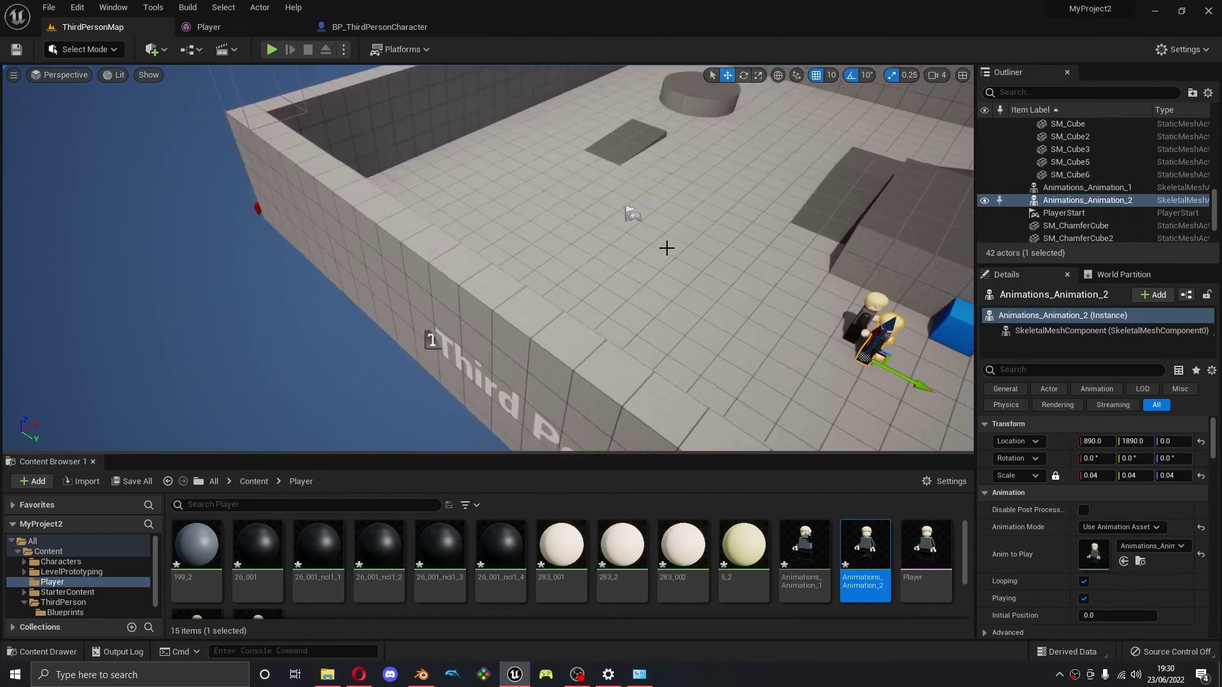
pyautogui.press('f')
pyautogui.scroll(-5, 706, 289)
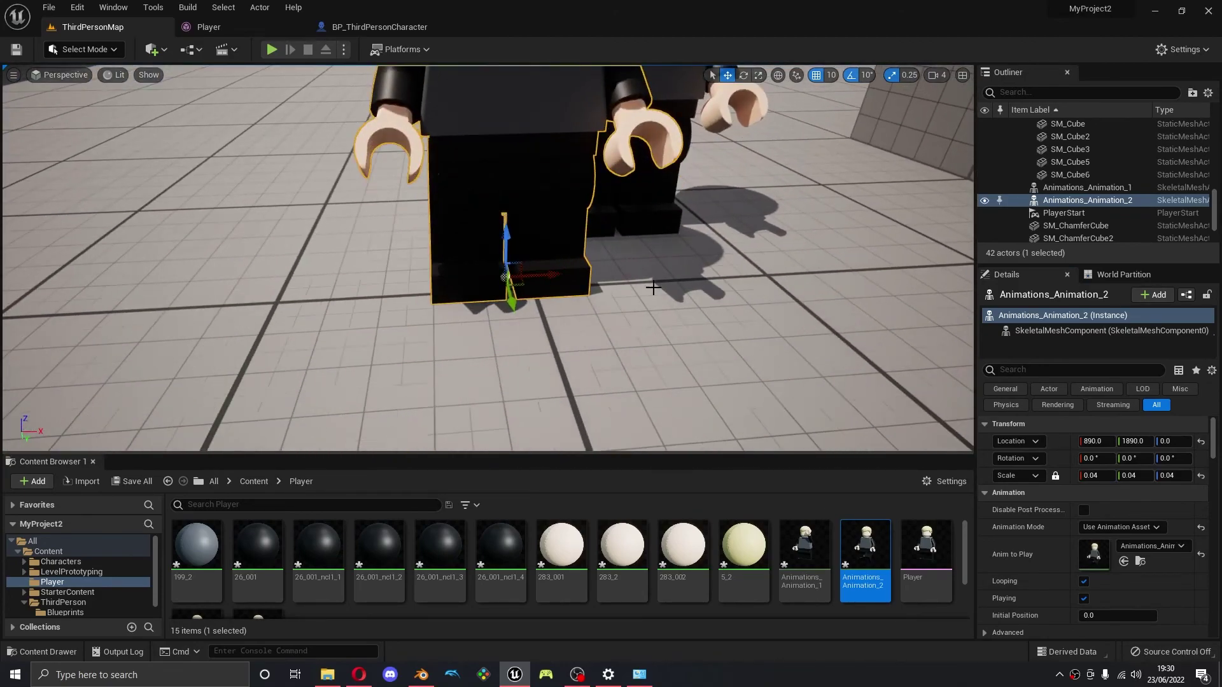
pyautogui.scroll(-5, 653, 287)
pyautogui.moveTo(542, 275); pyautogui.dragTo(336, 264)
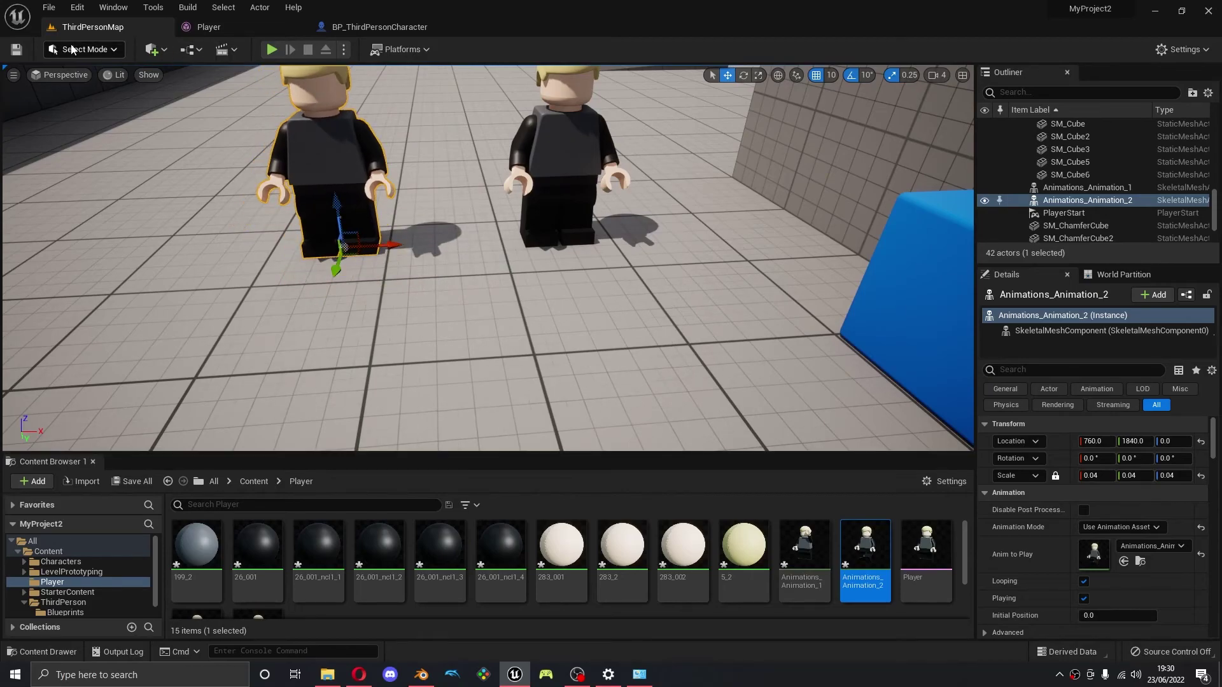
# Play the level and walk the minifig player toward, around and between the two animated minifigs
pyautogui.click(272, 49)
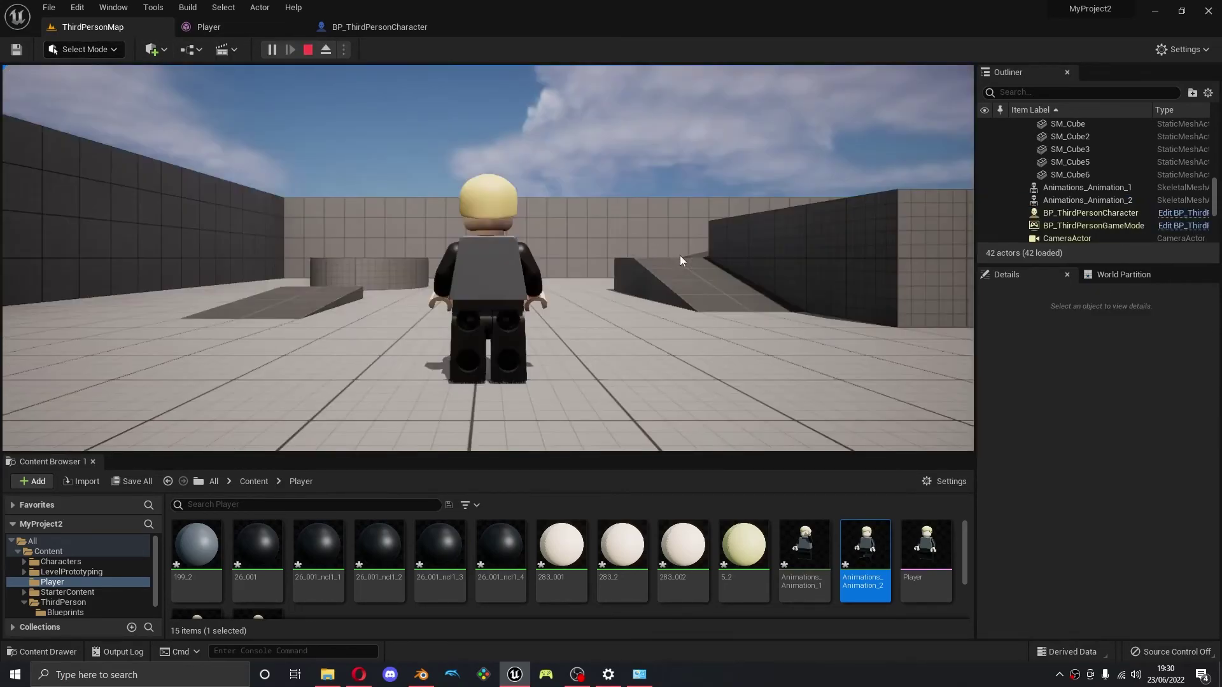
pyautogui.press('d')
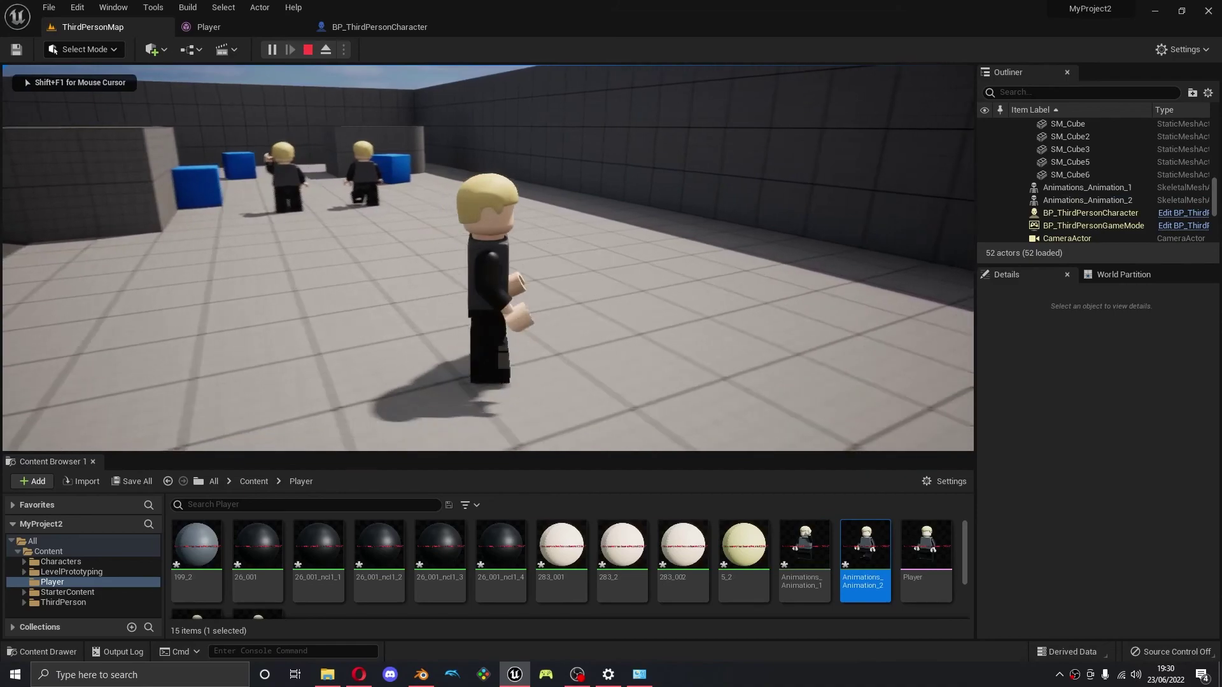
pyautogui.press('w')
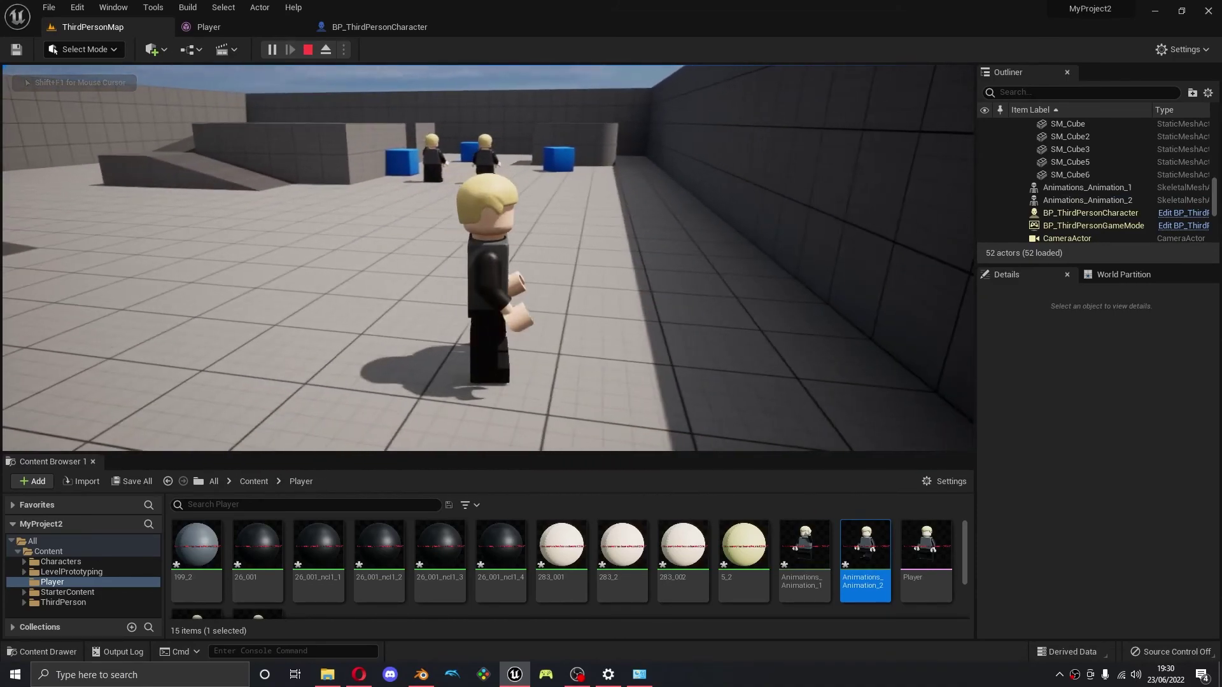
pyautogui.press('d')
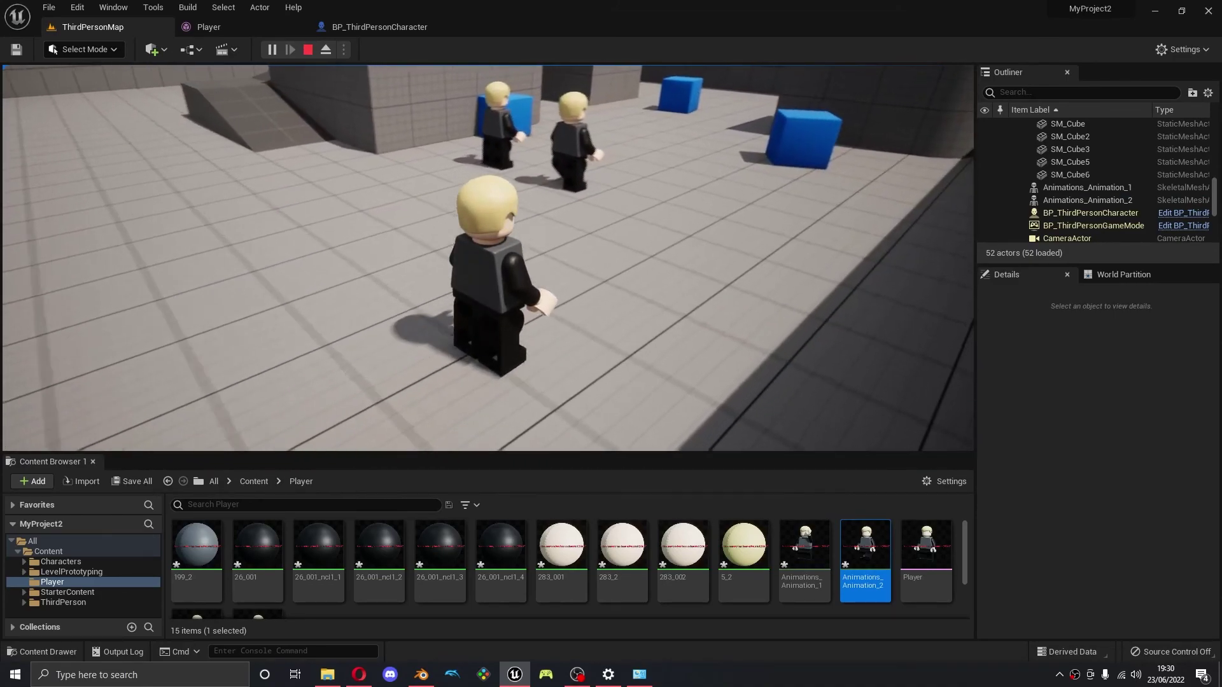
pyautogui.press('d')
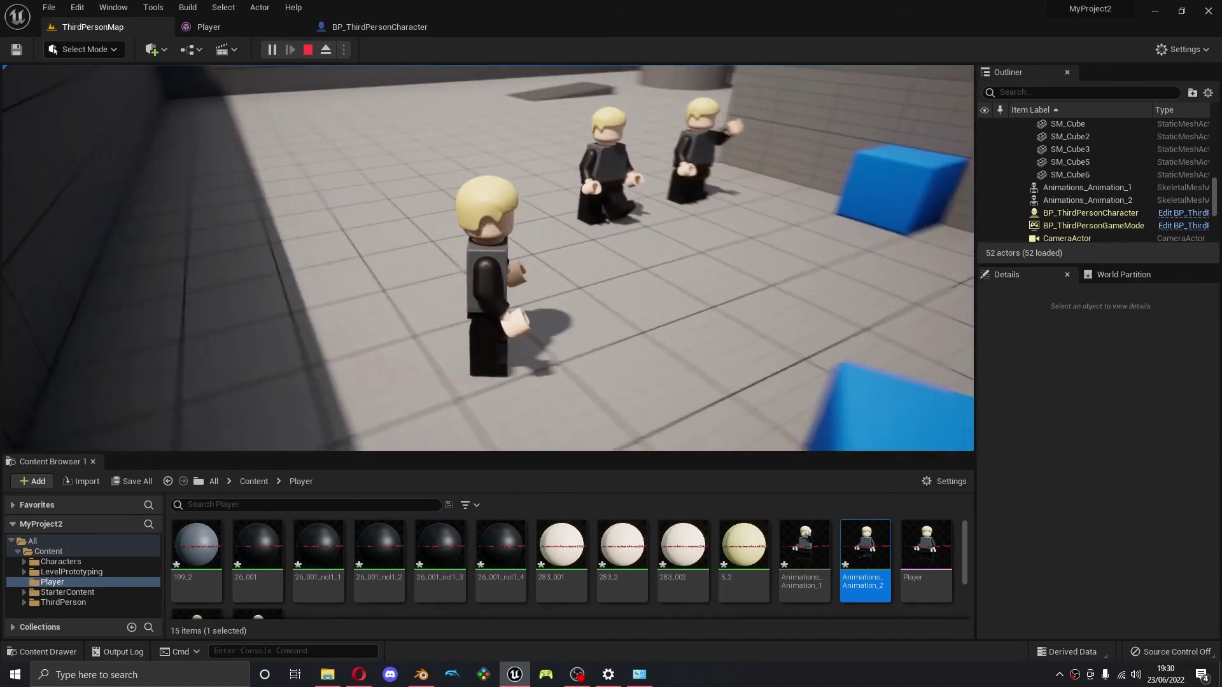
pyautogui.press('d')
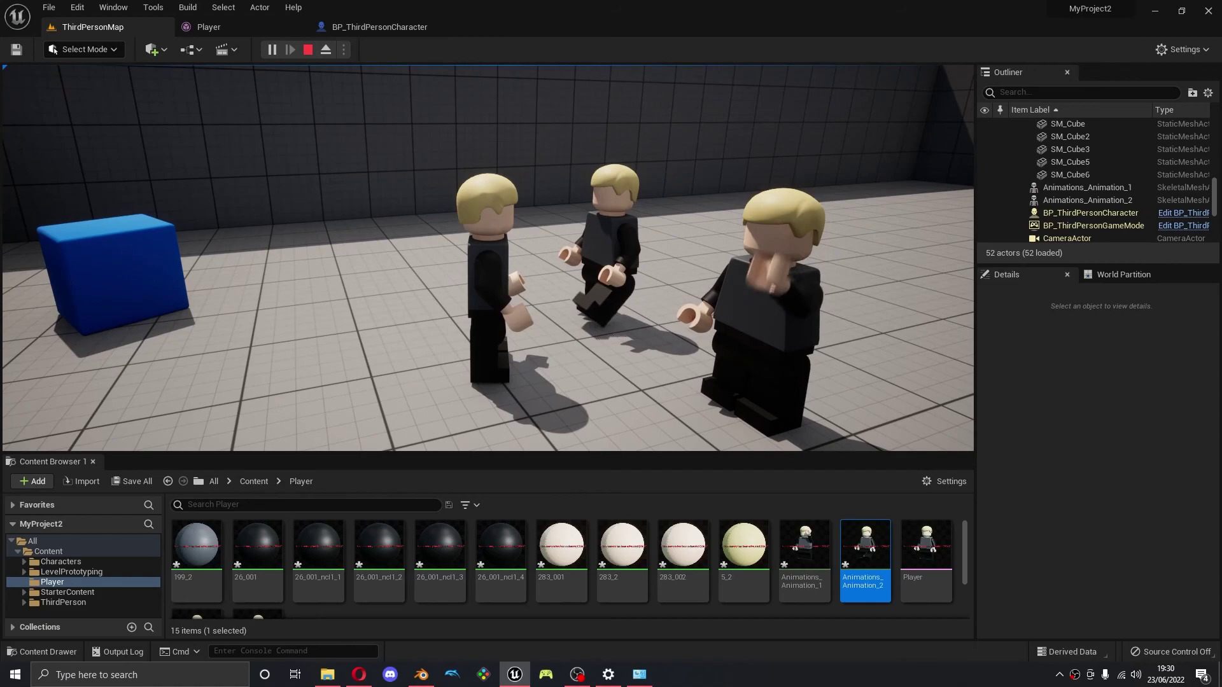
pyautogui.press('s')
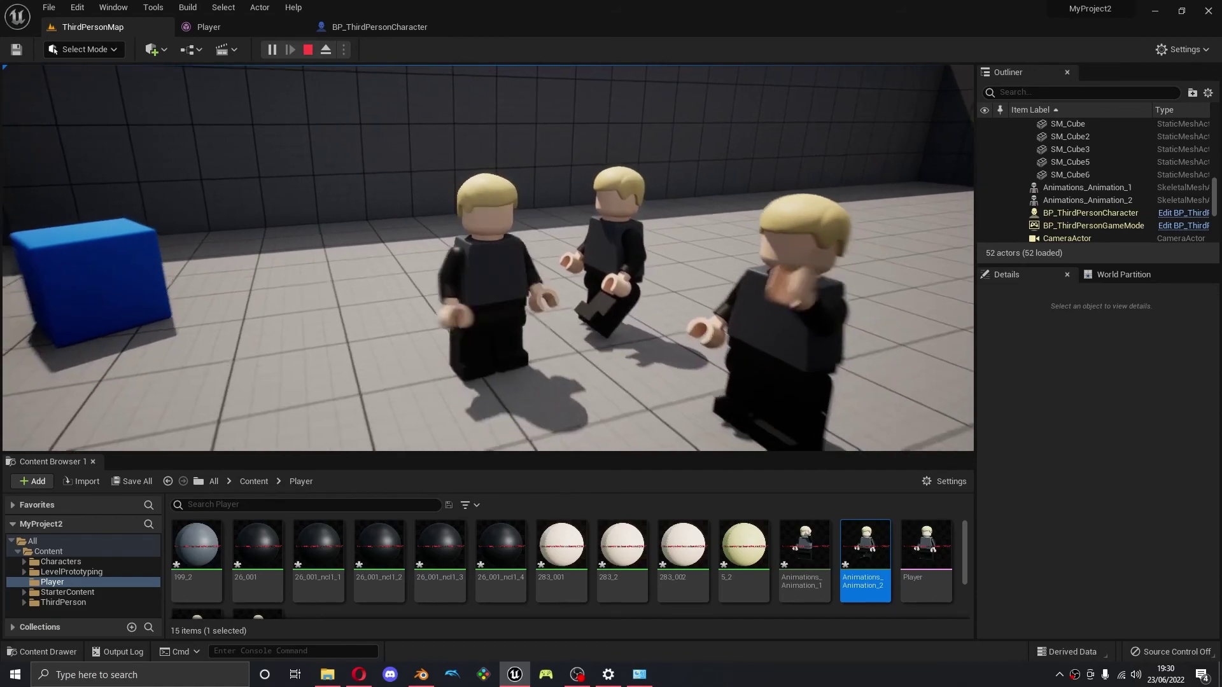
pyautogui.press('d')
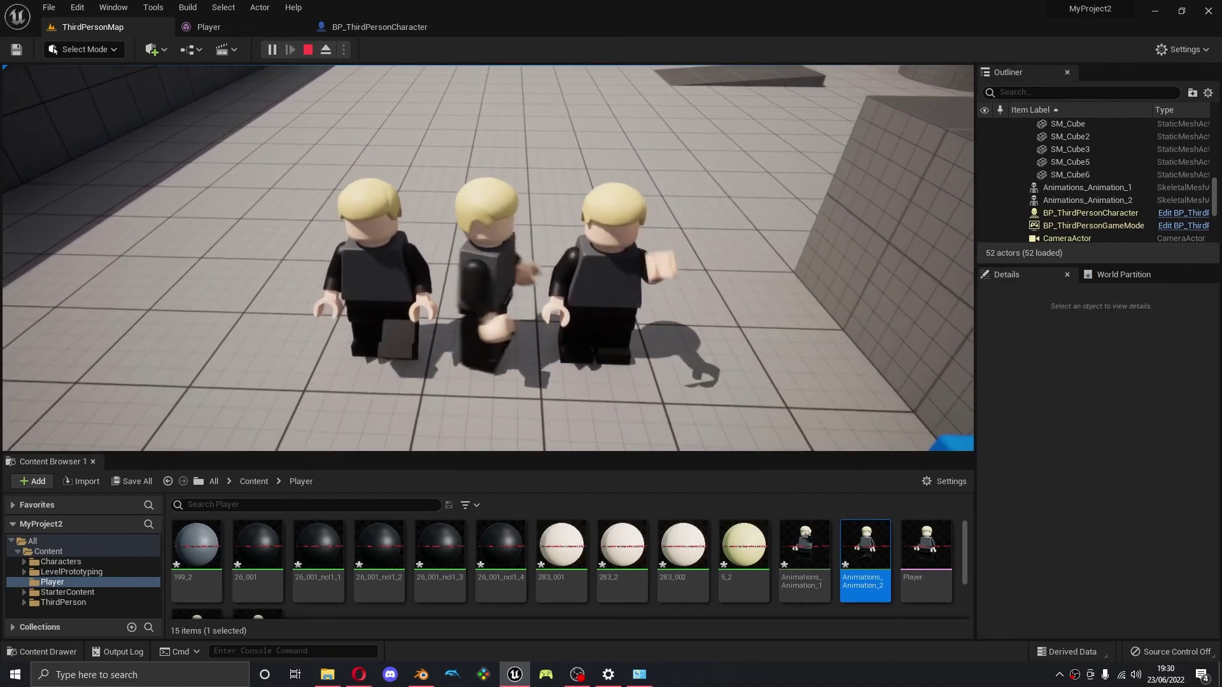
pyautogui.press('w')
pyautogui.press('s')
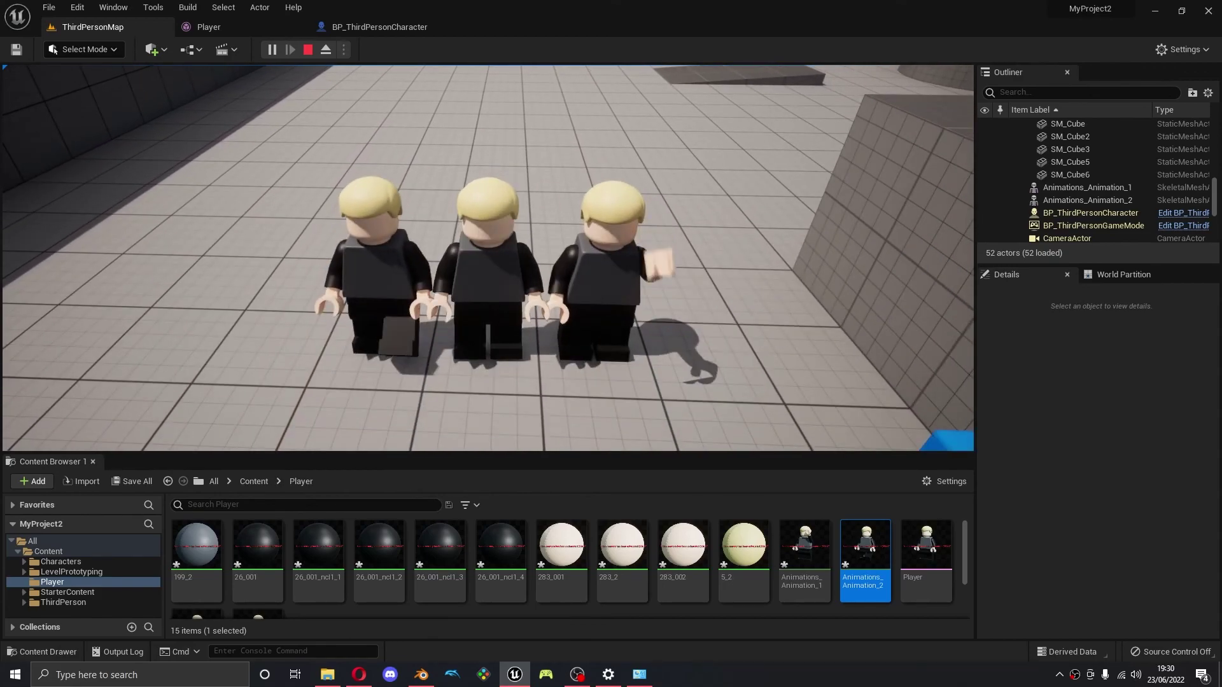
pyautogui.press('a')
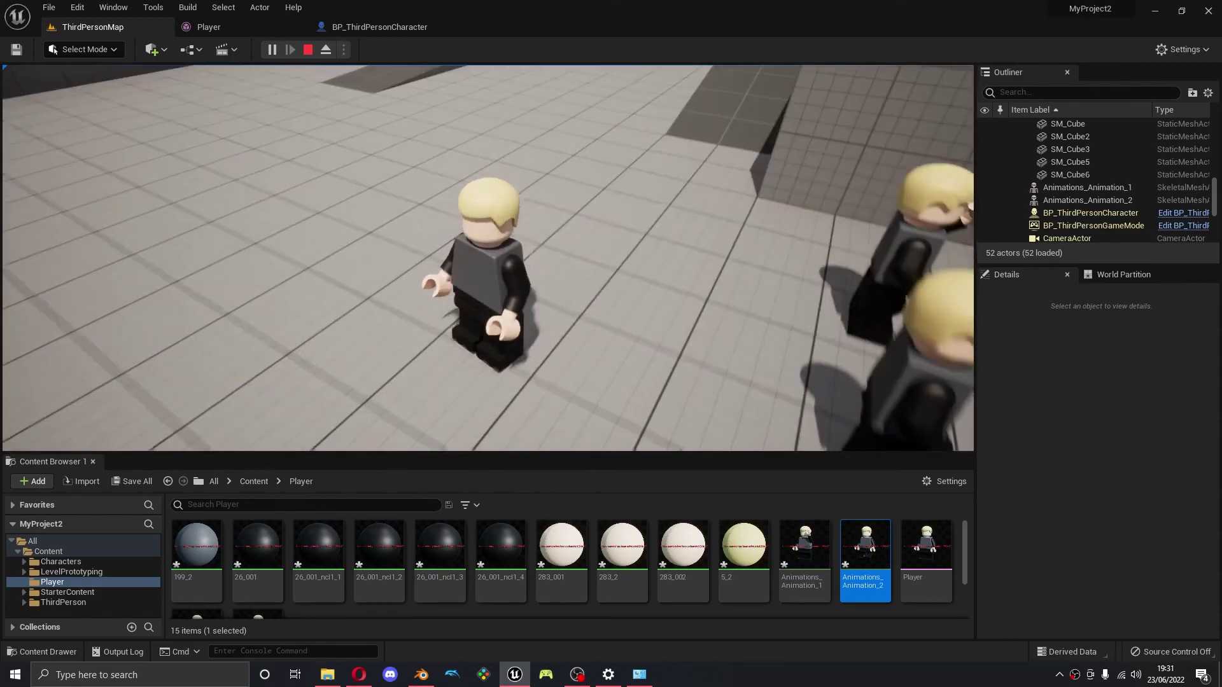
pyautogui.press('d')
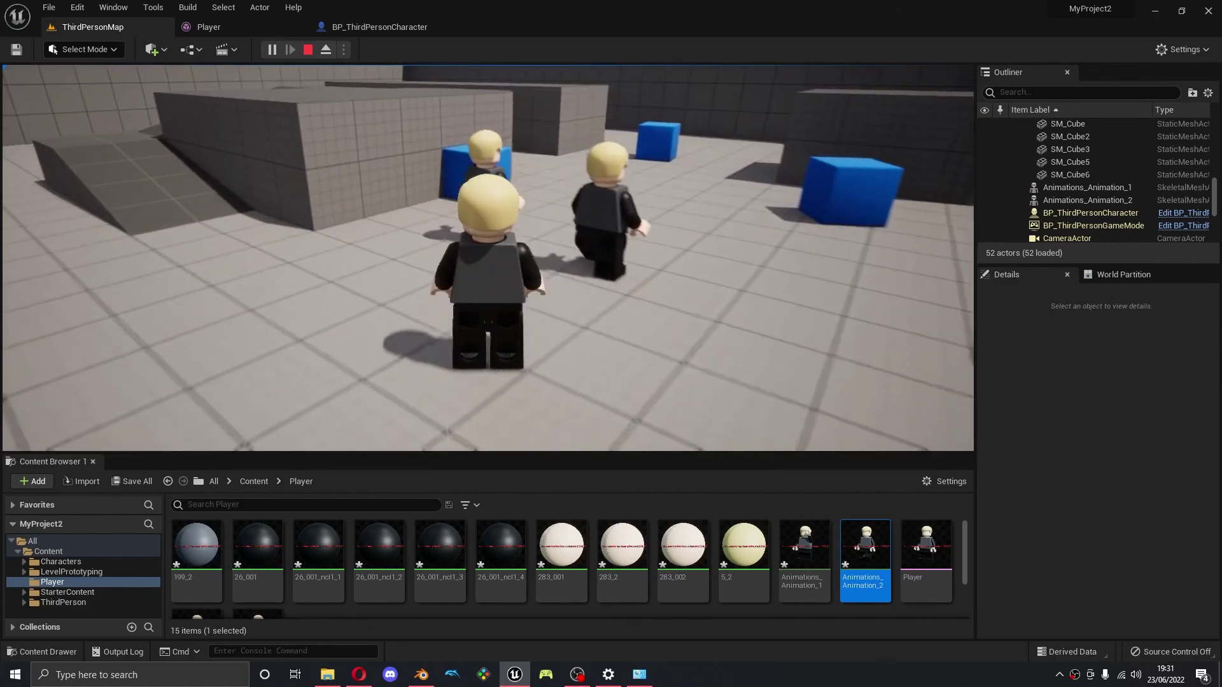
pyautogui.press('w')
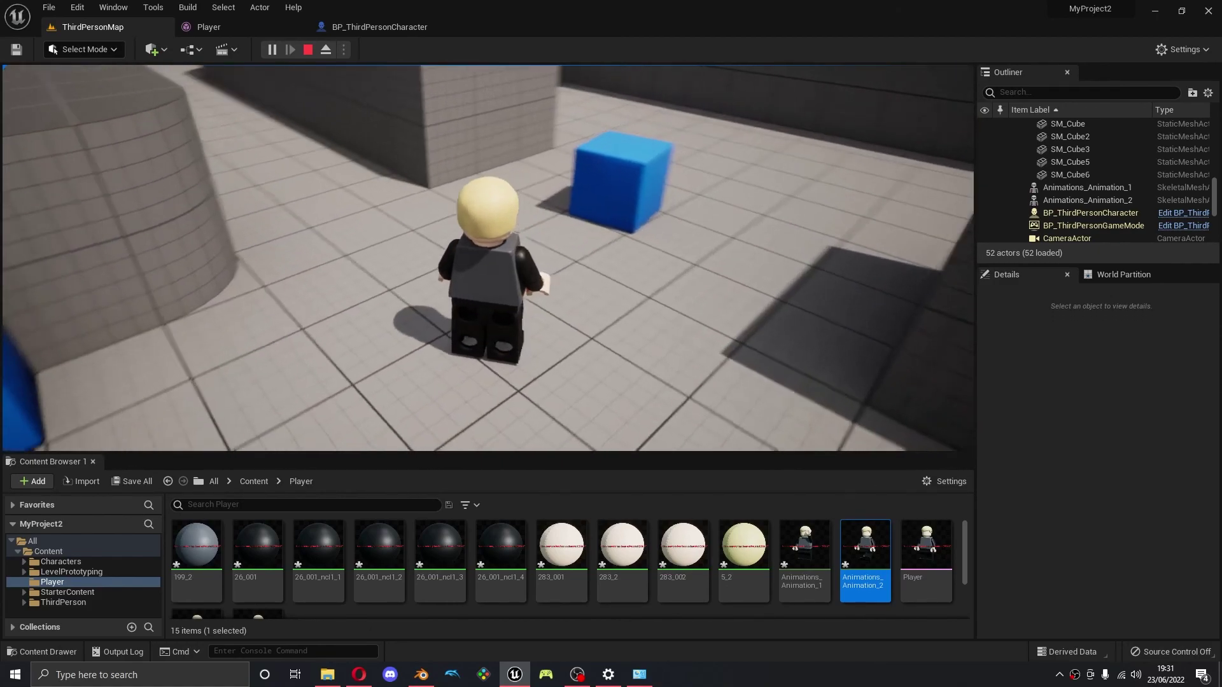
pyautogui.press('s')
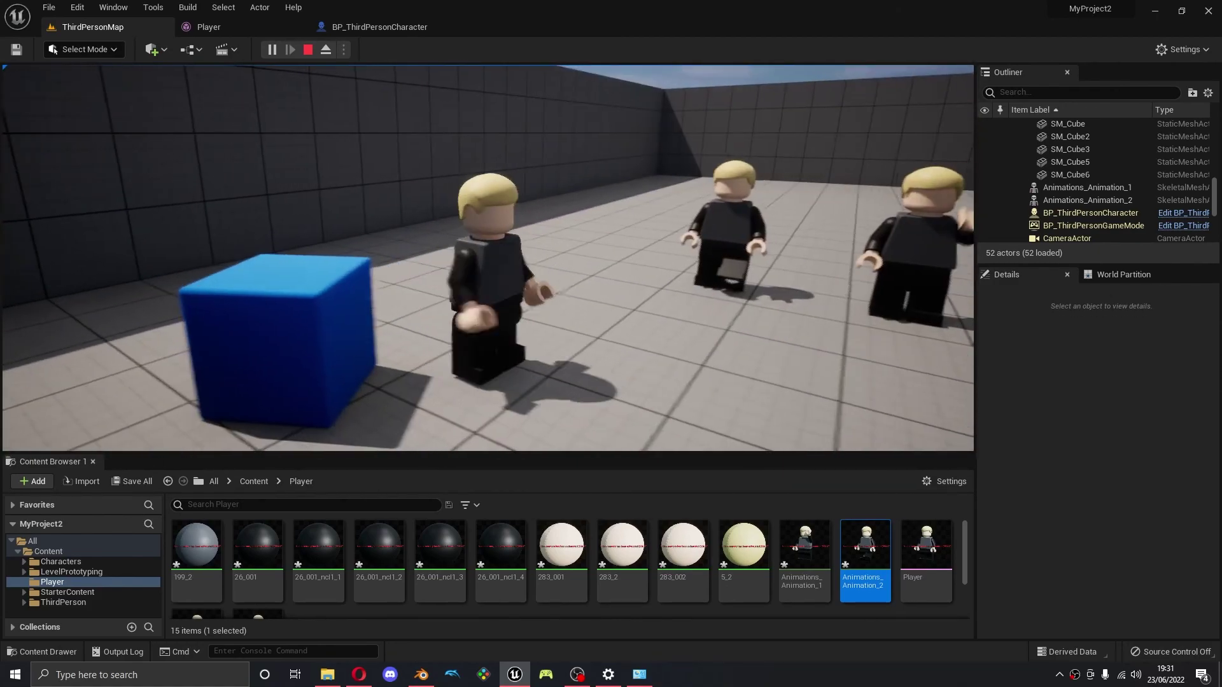